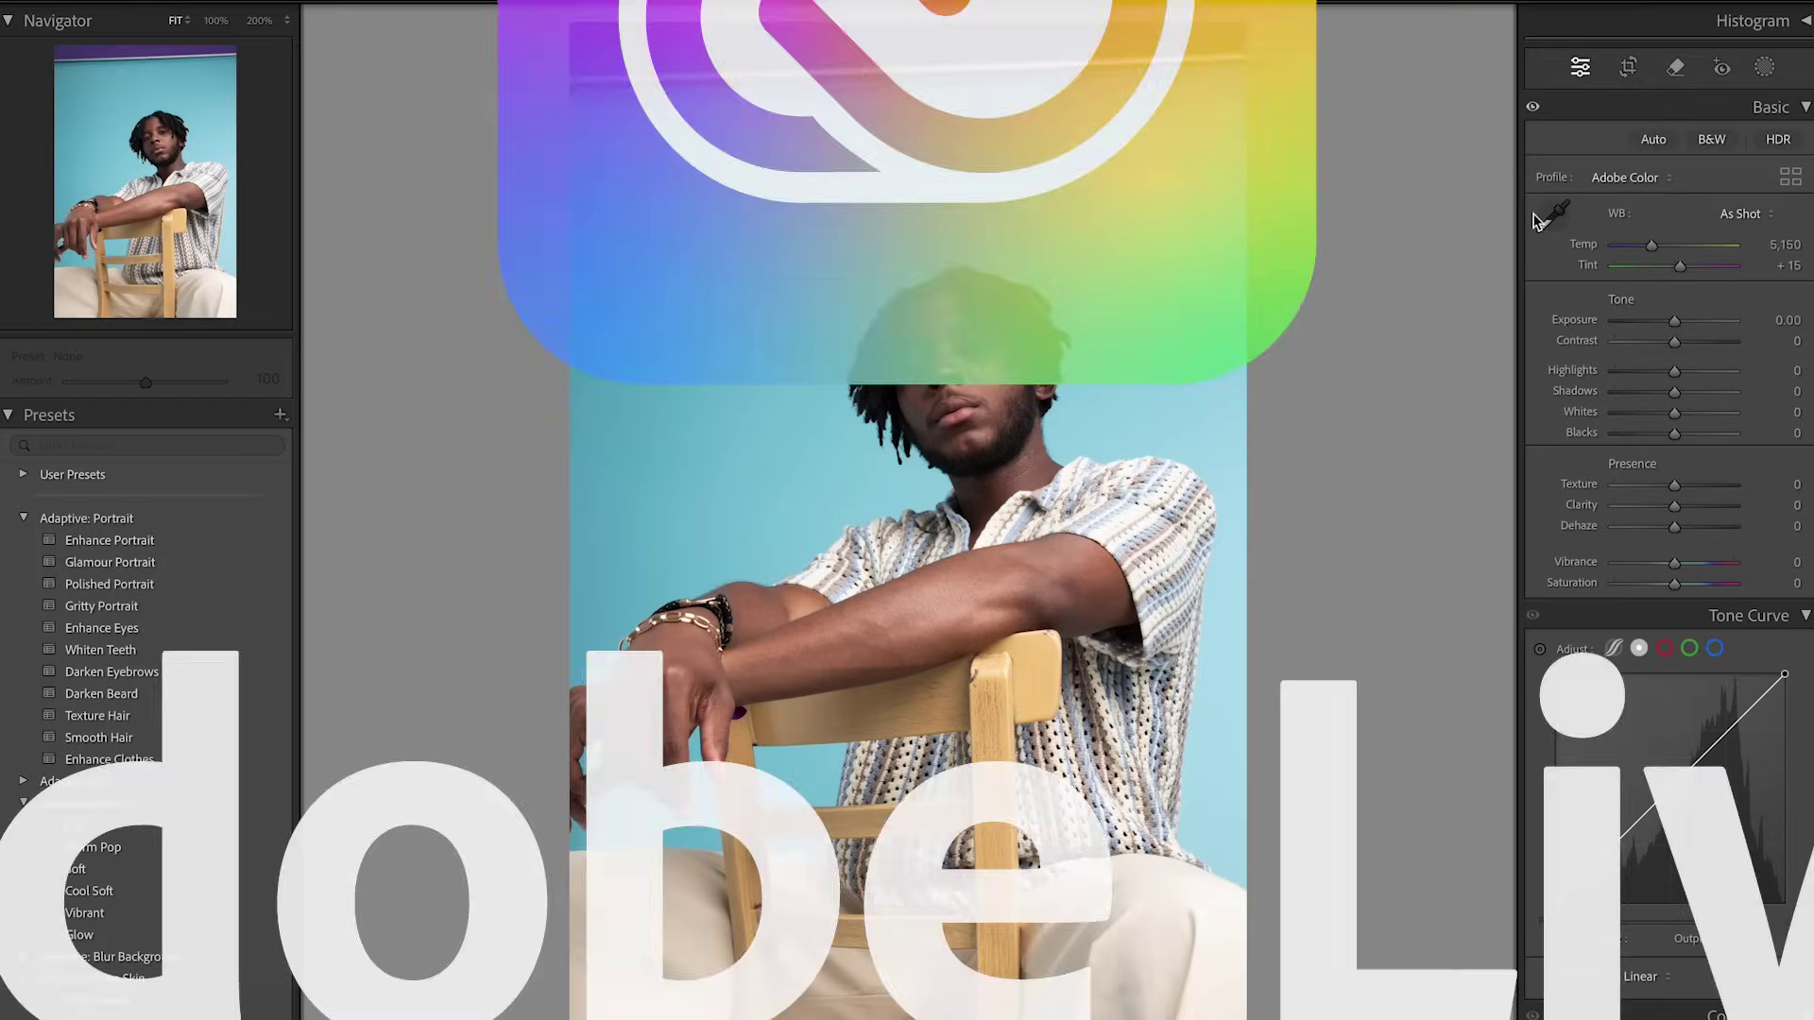
# - Erase the purple top strip with Generative AI Remove and an enlarged brush, then apply it
pyautogui.click(1675, 68)
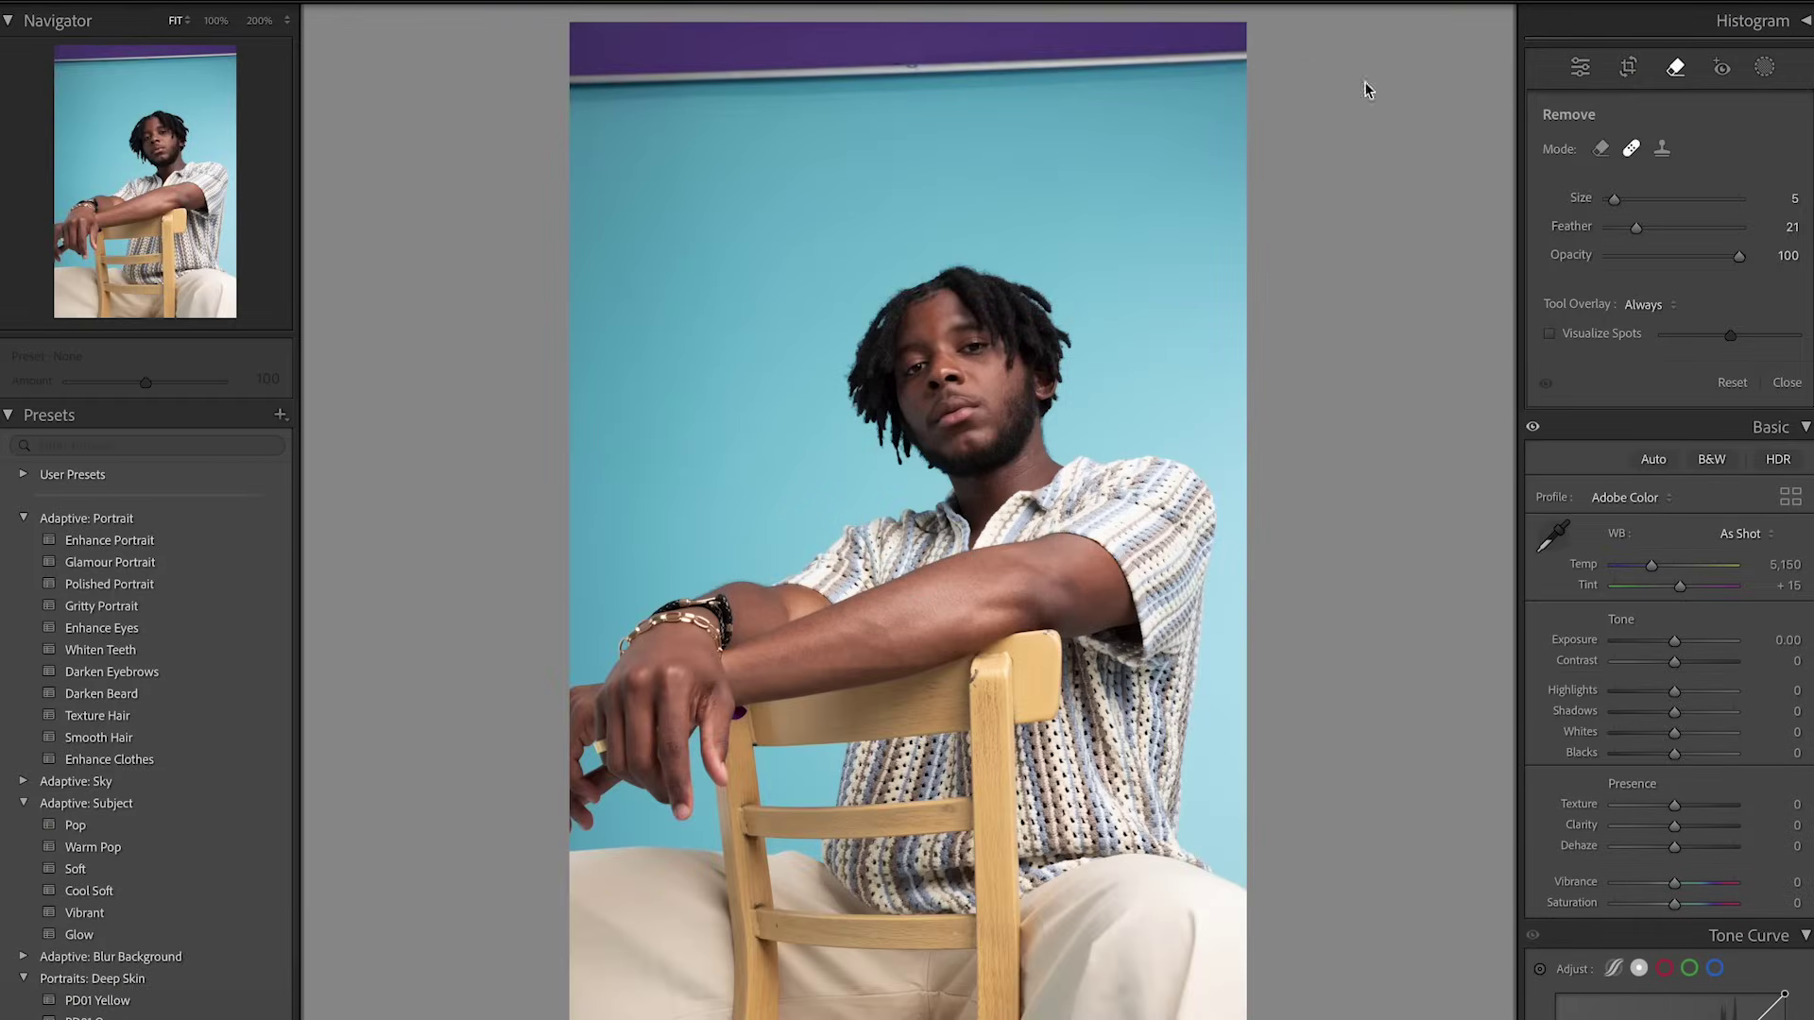
pyautogui.click(1600, 148)
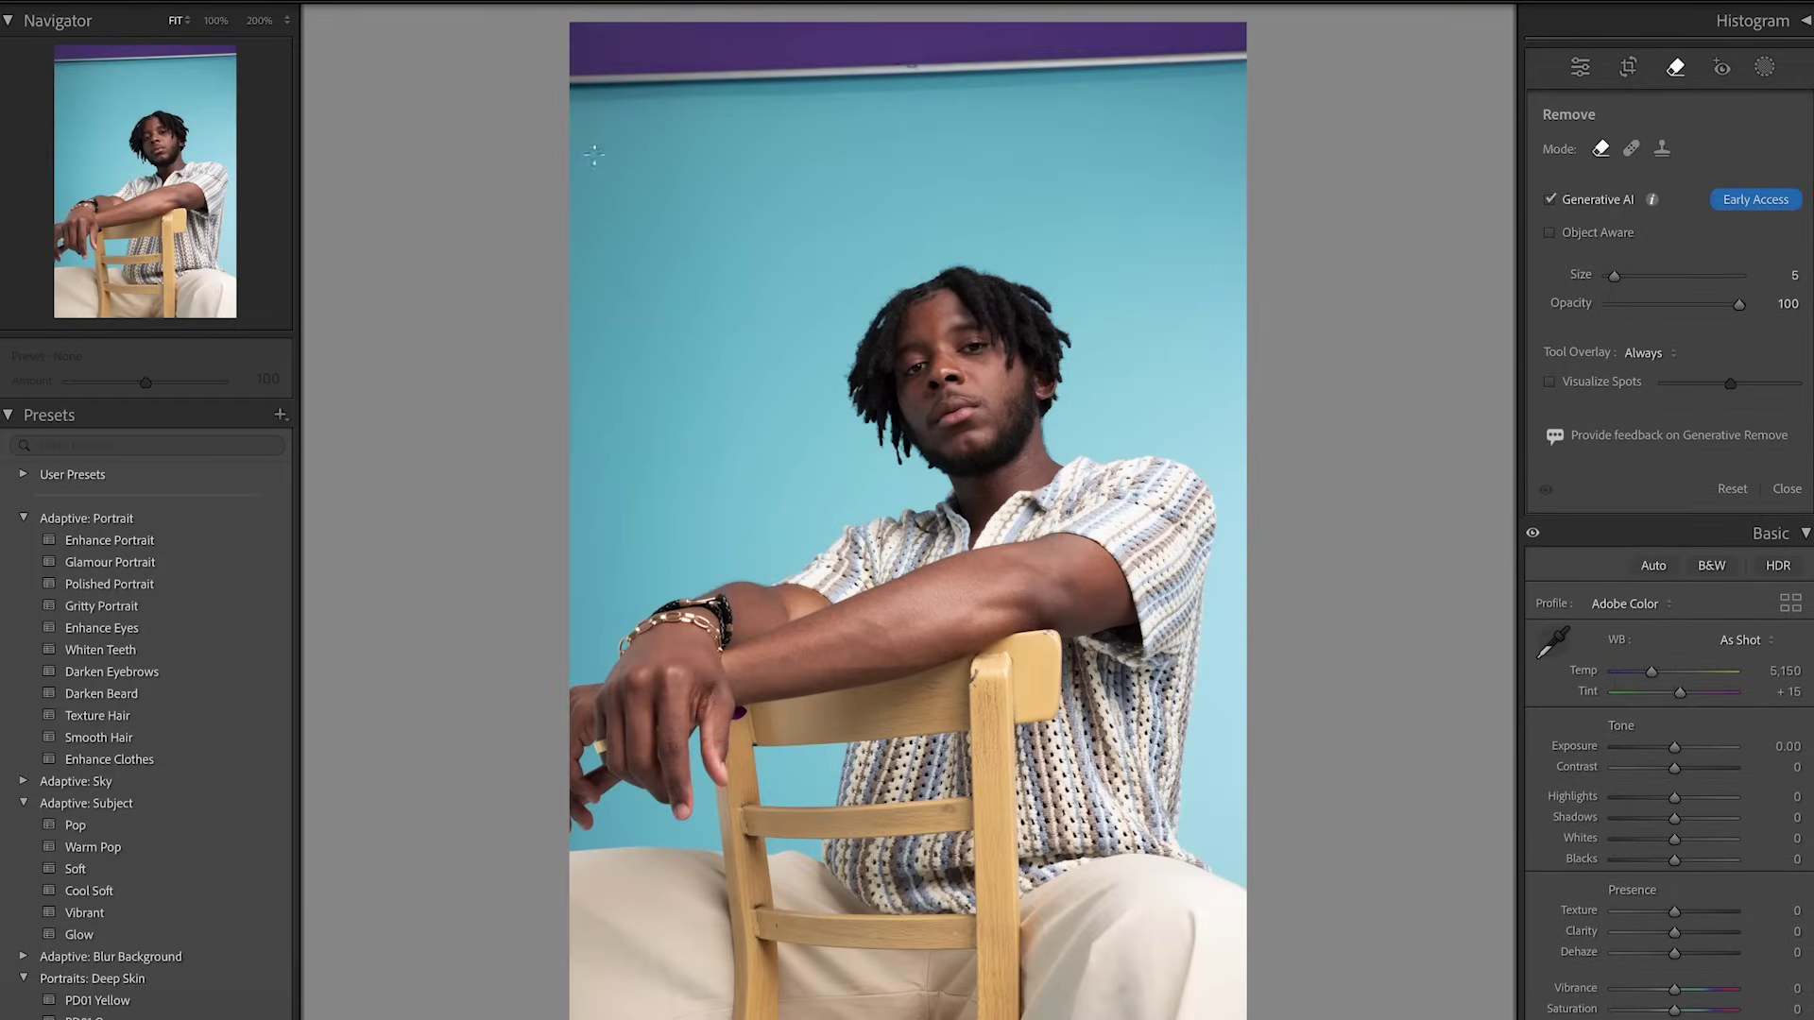
pyautogui.press(']')
pyautogui.press(']')
pyautogui.press(']')
pyautogui.press(']')
pyautogui.press(']')
pyautogui.press(']')
pyautogui.press(']')
pyautogui.press(']')
pyautogui.press(']')
pyautogui.press(']')
pyautogui.press(']')
pyautogui.moveTo(618, 75); pyautogui.dragTo(1224, 49)
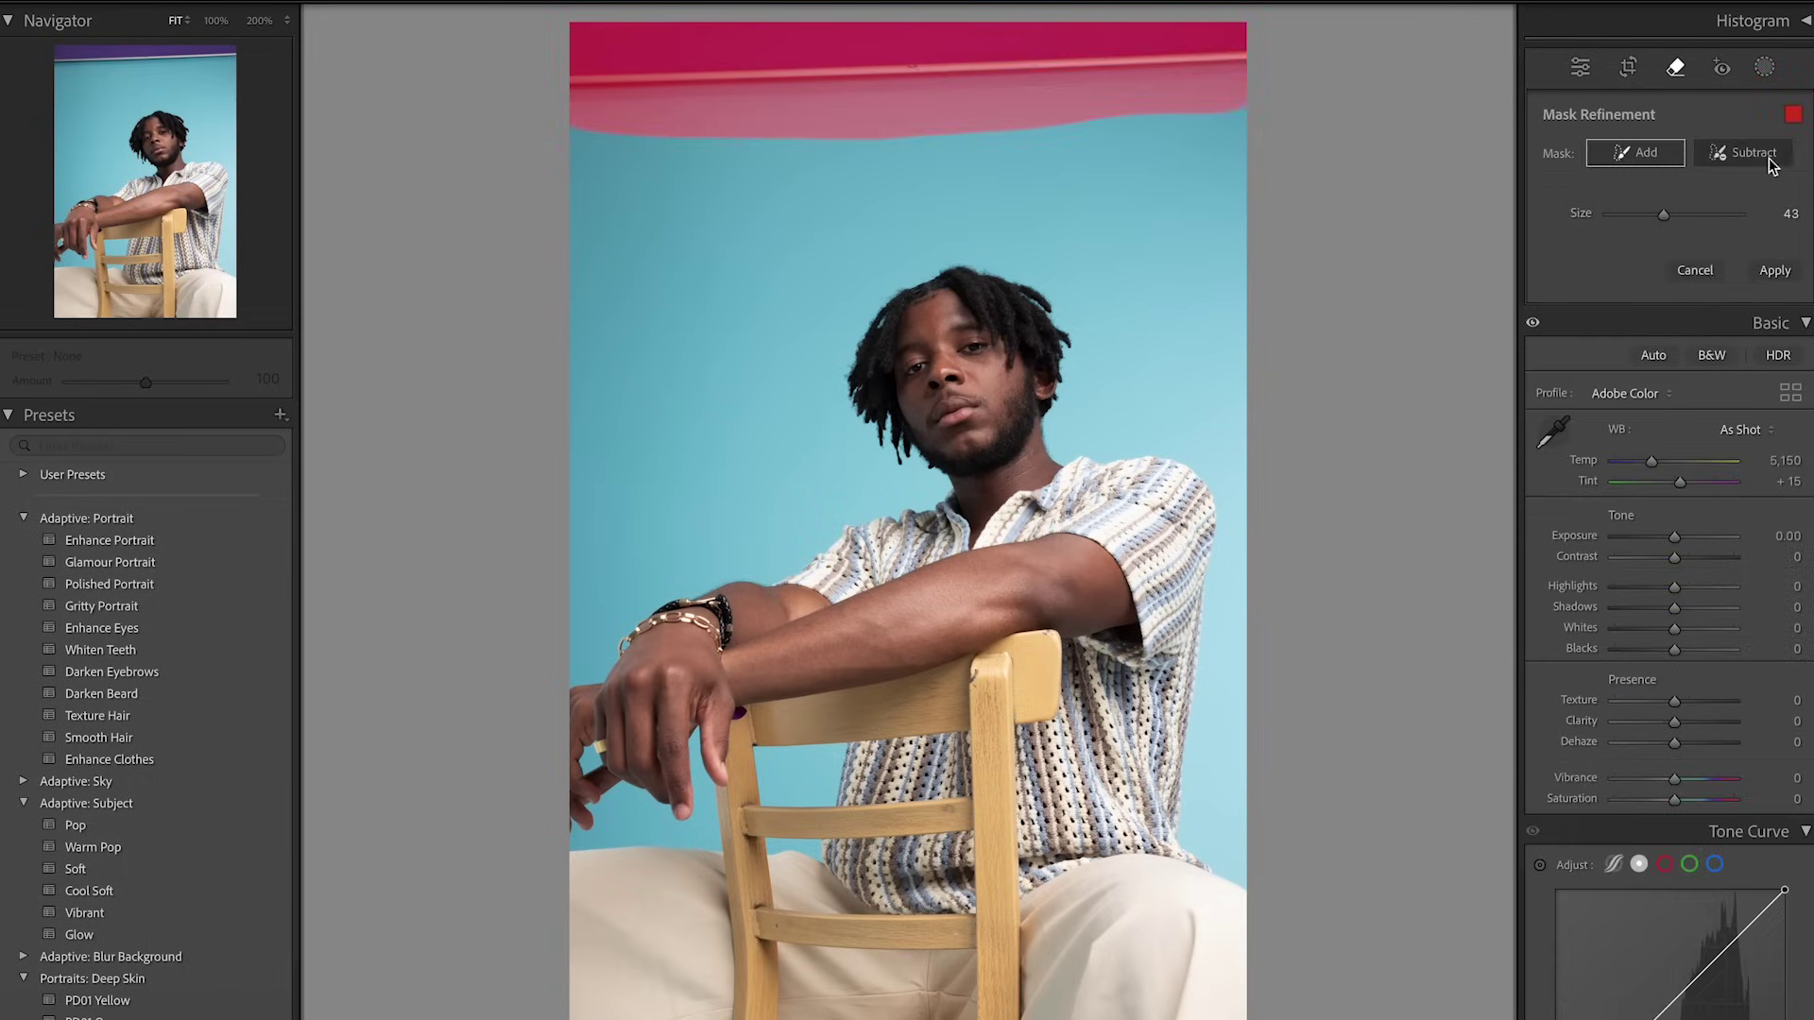
pyautogui.click(1776, 274)
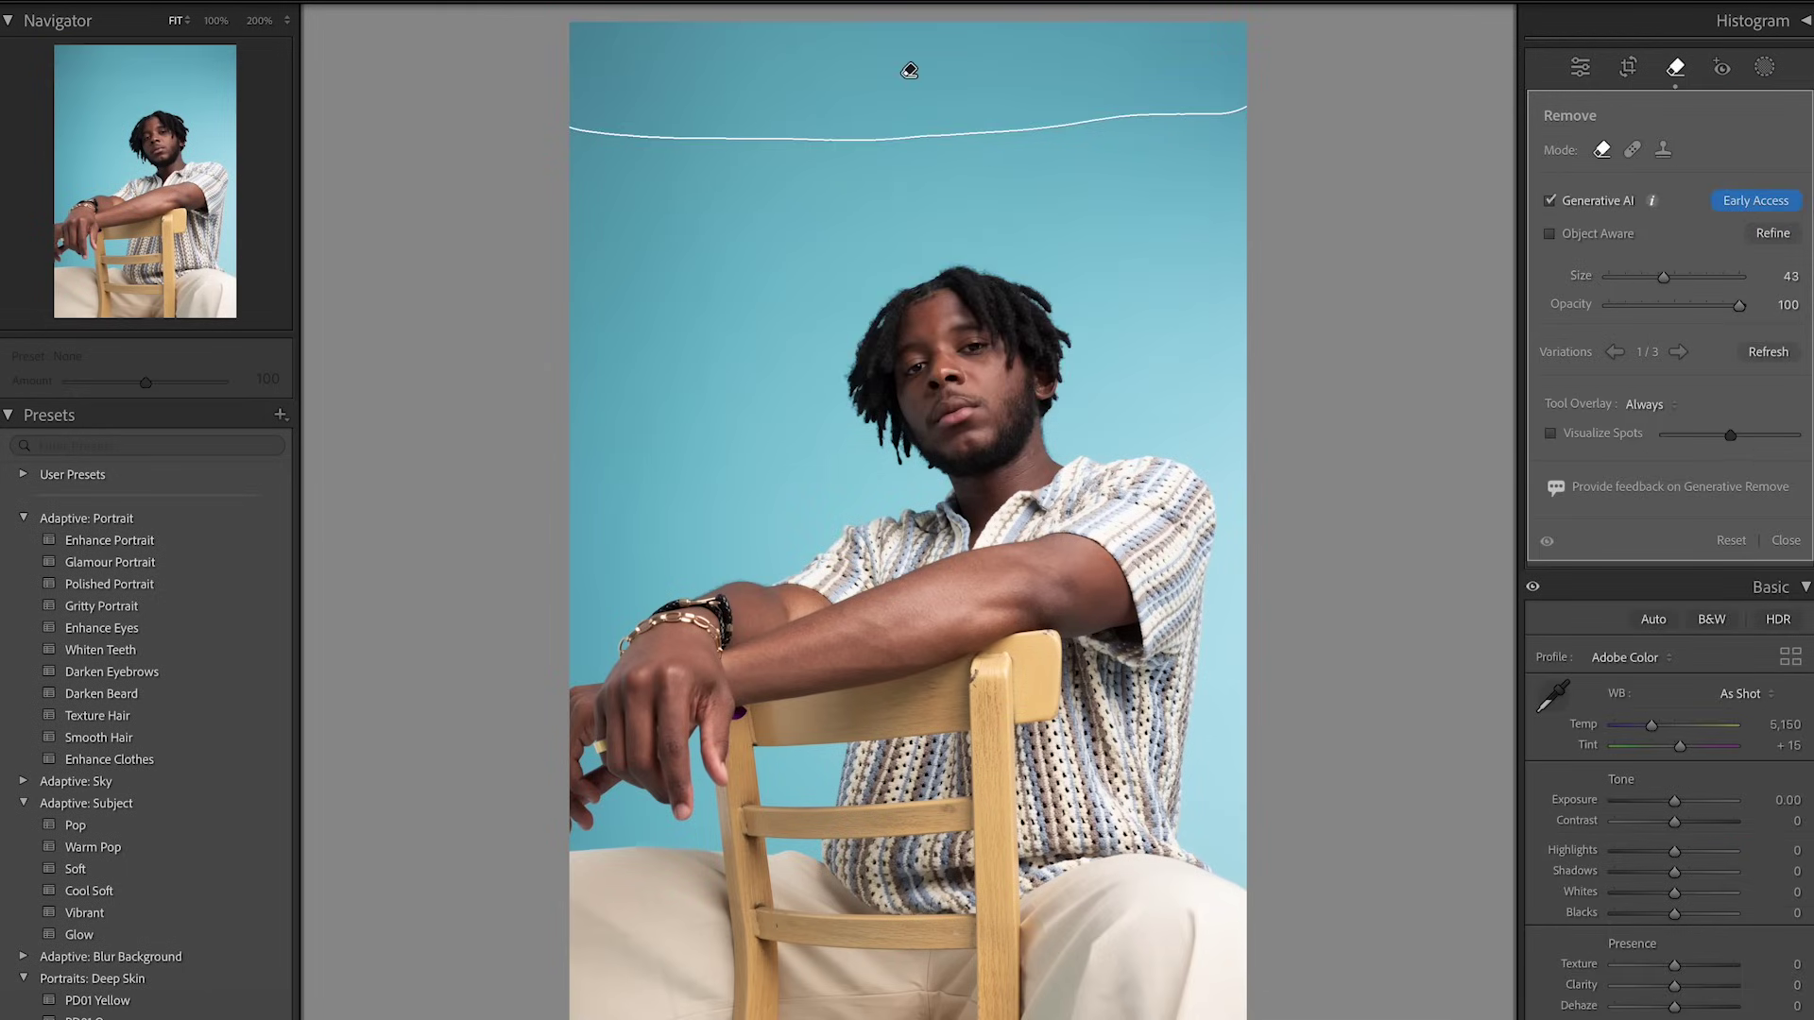
pyautogui.click(1675, 67)
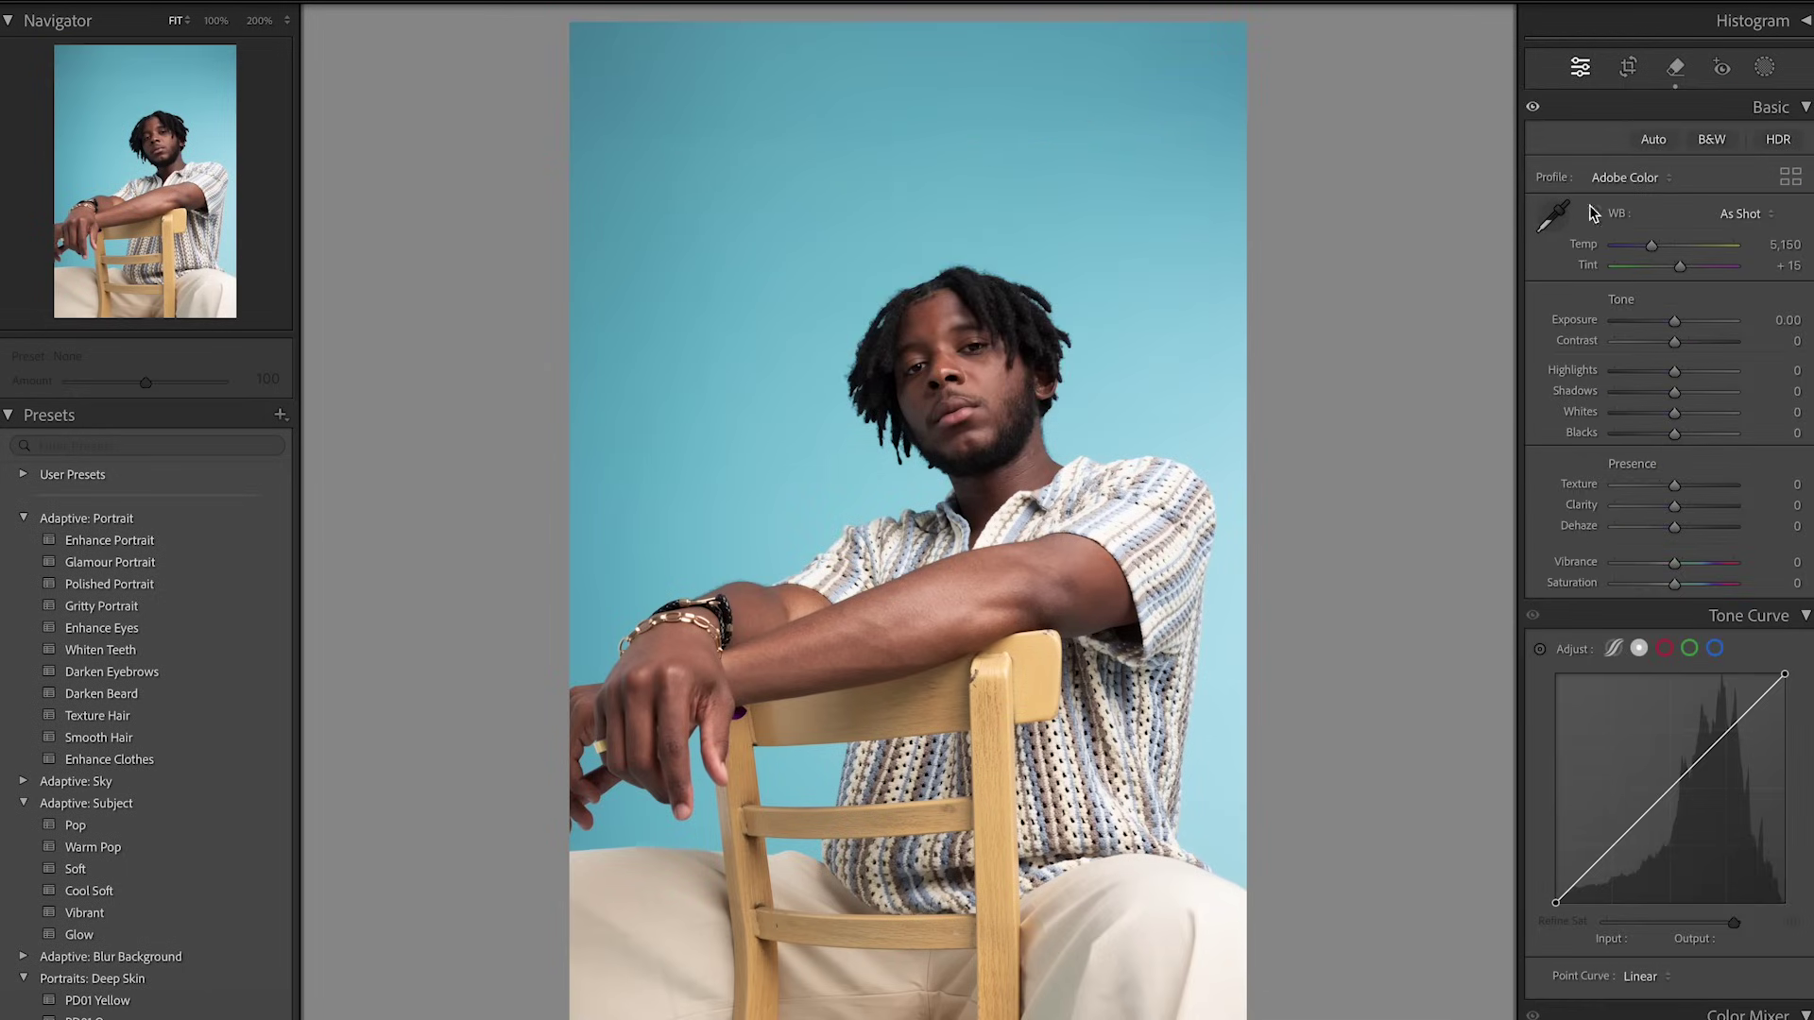
# - Darken Exposure to -0.15 and warm the white balance Temp to 5,319
pyautogui.moveTo(1677, 326); pyautogui.dragTo(1689, 435)
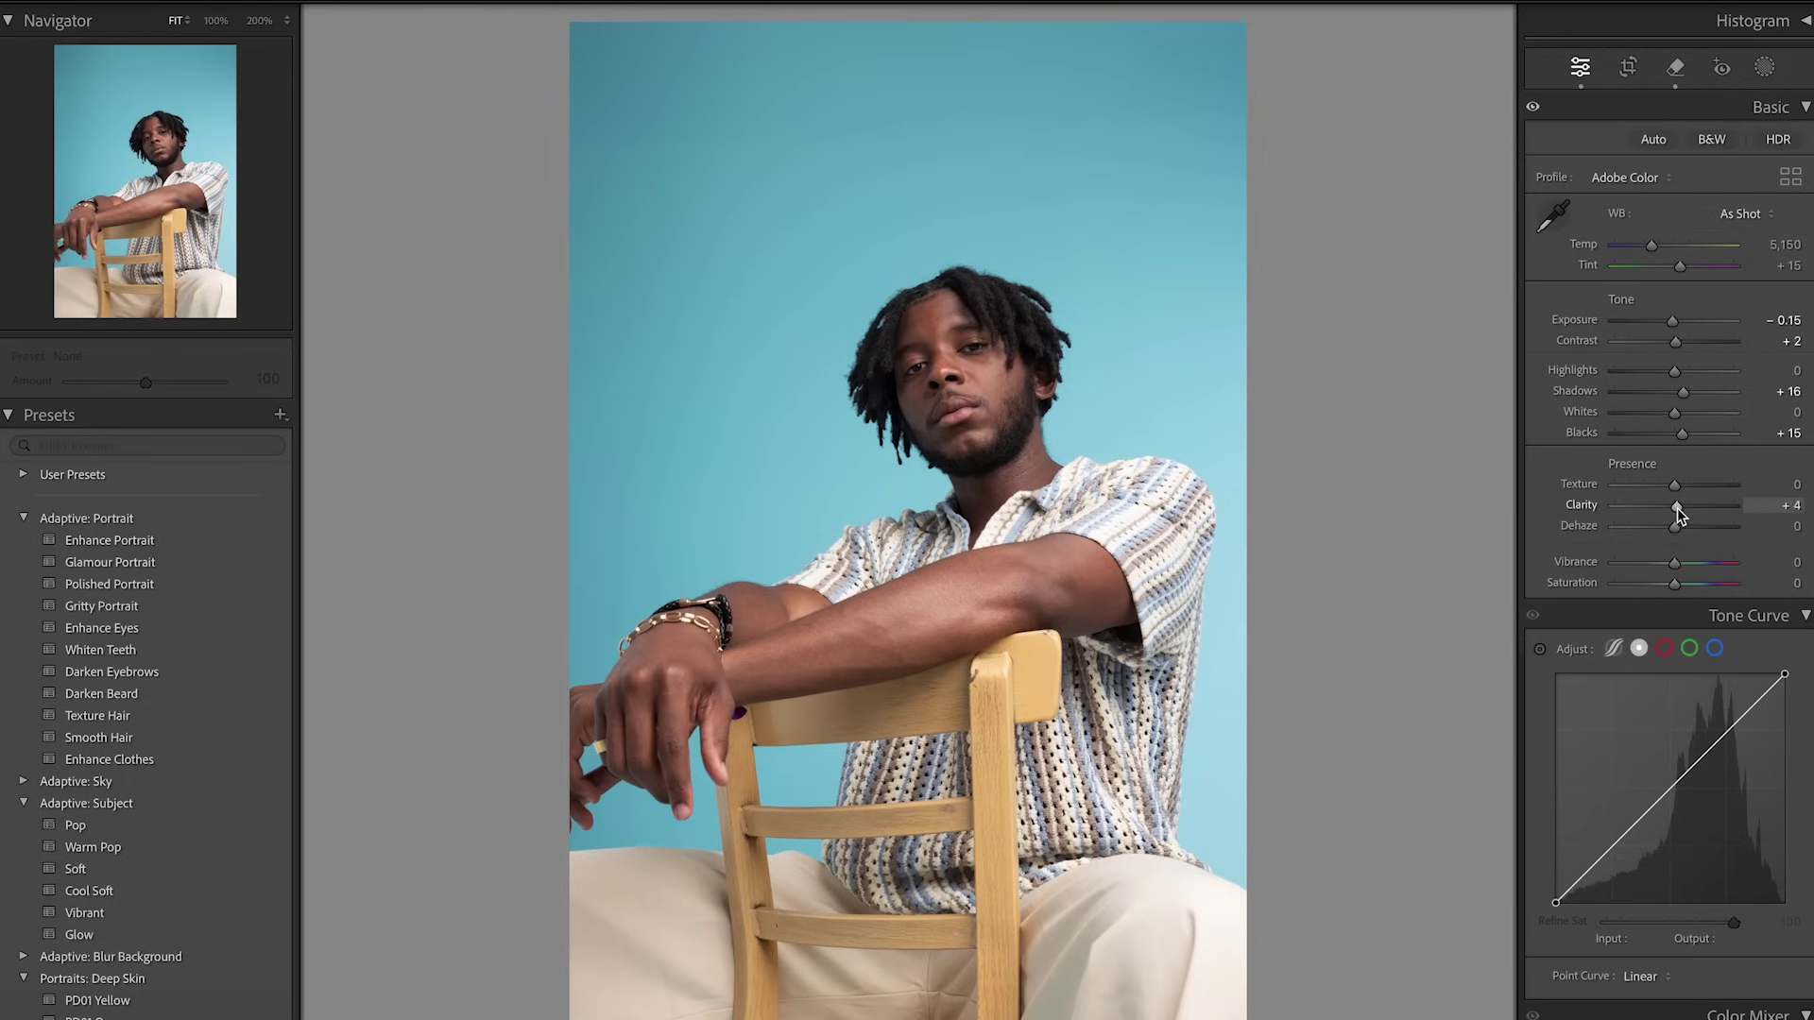
pyautogui.moveTo(1654, 247); pyautogui.dragTo(1658, 250)
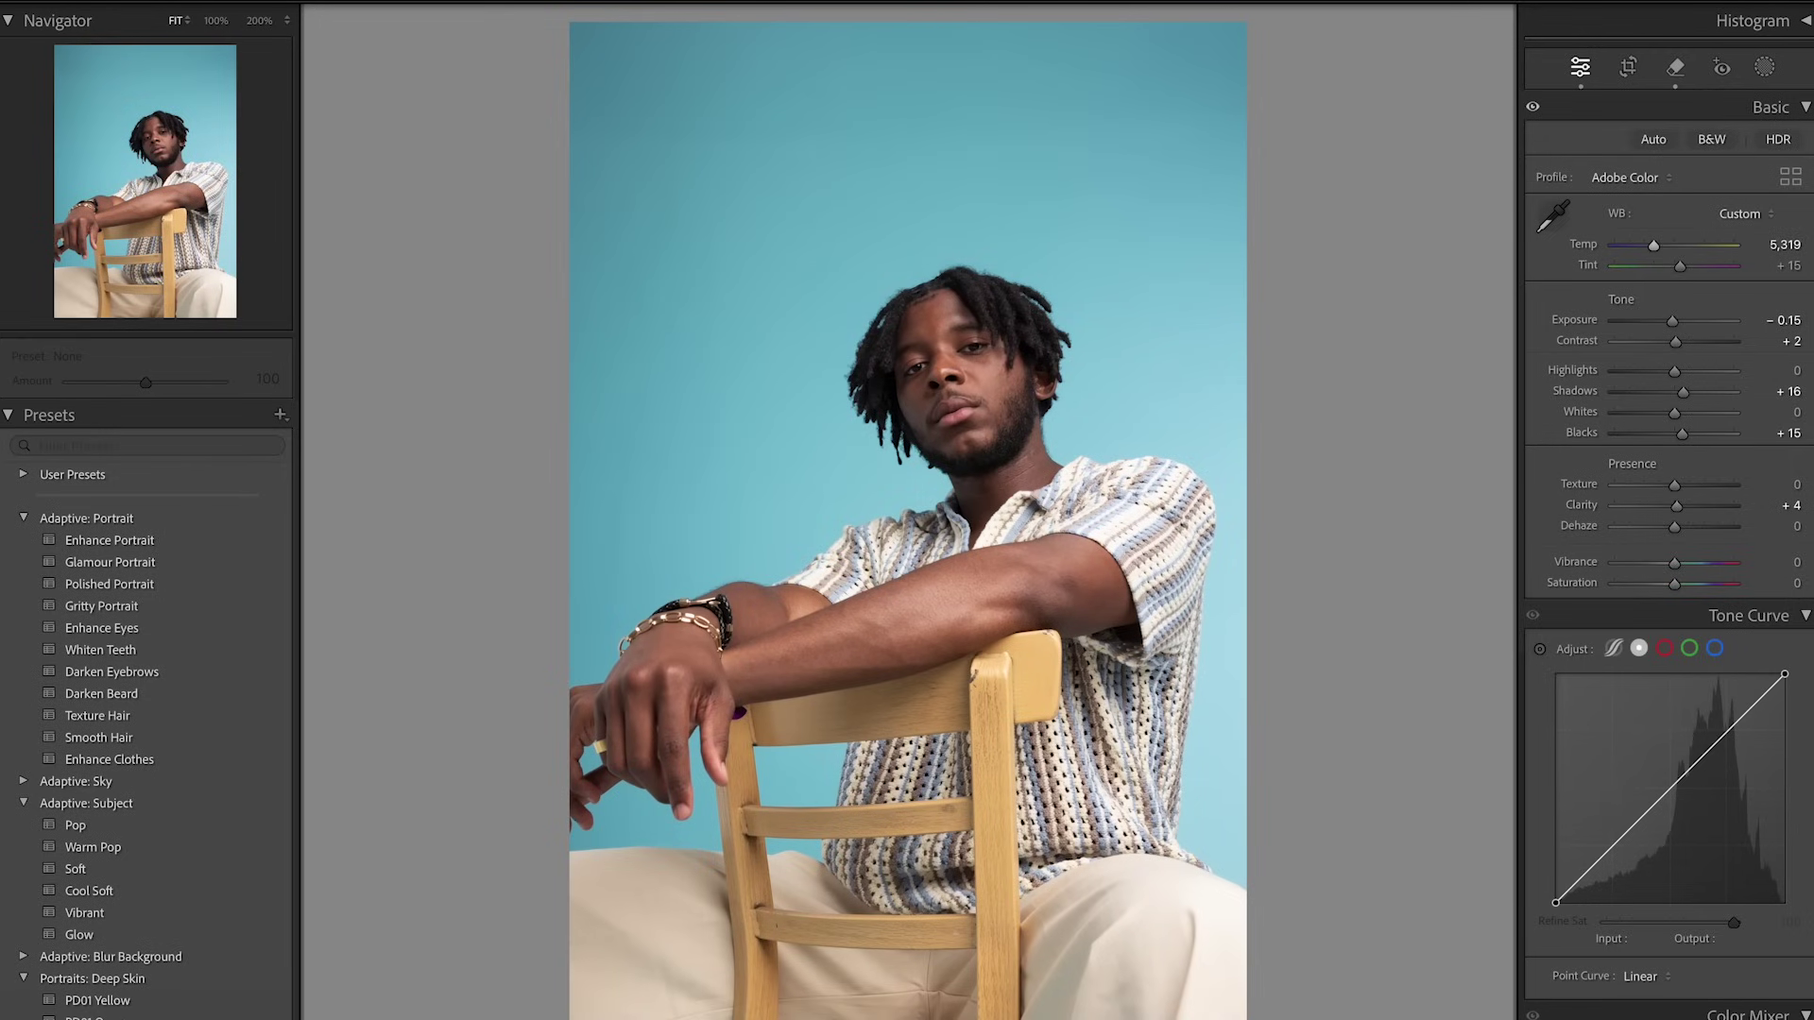
# - Compare the edit with the original in before/after view, then return to single view
pyautogui.press('y')
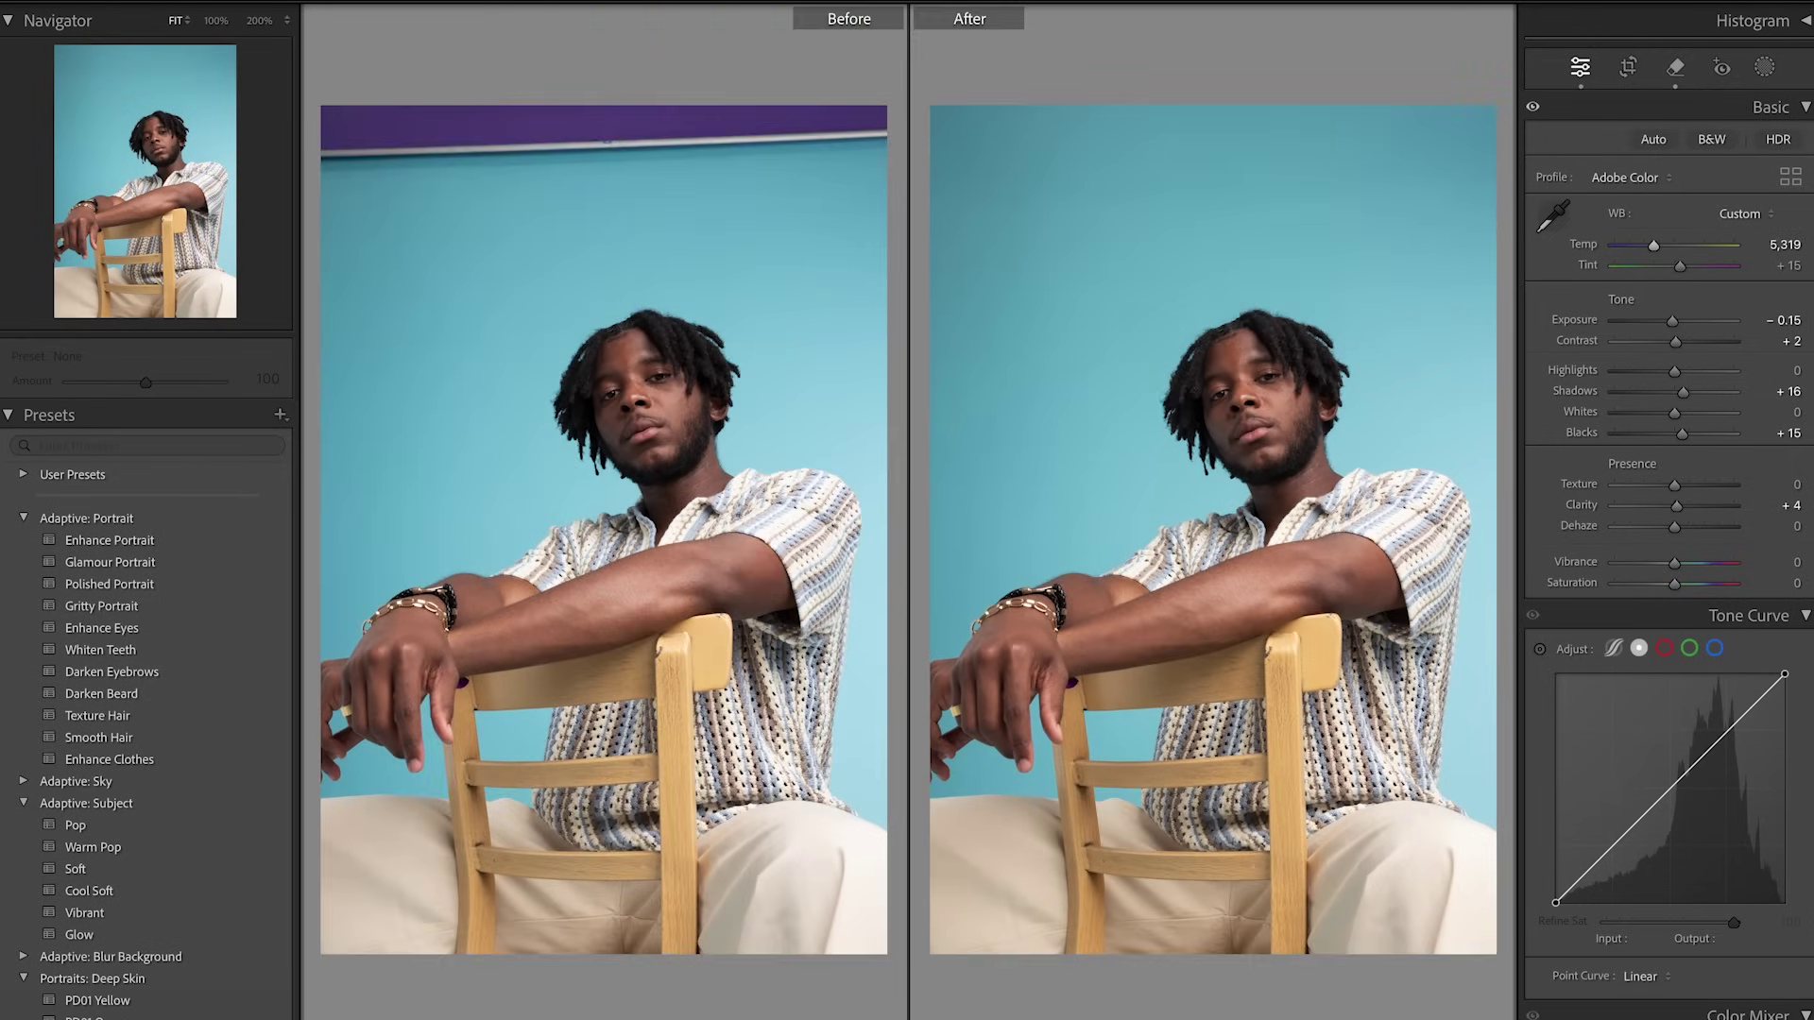
pyautogui.press('y')
pyautogui.scroll(-10, 1723, 569)
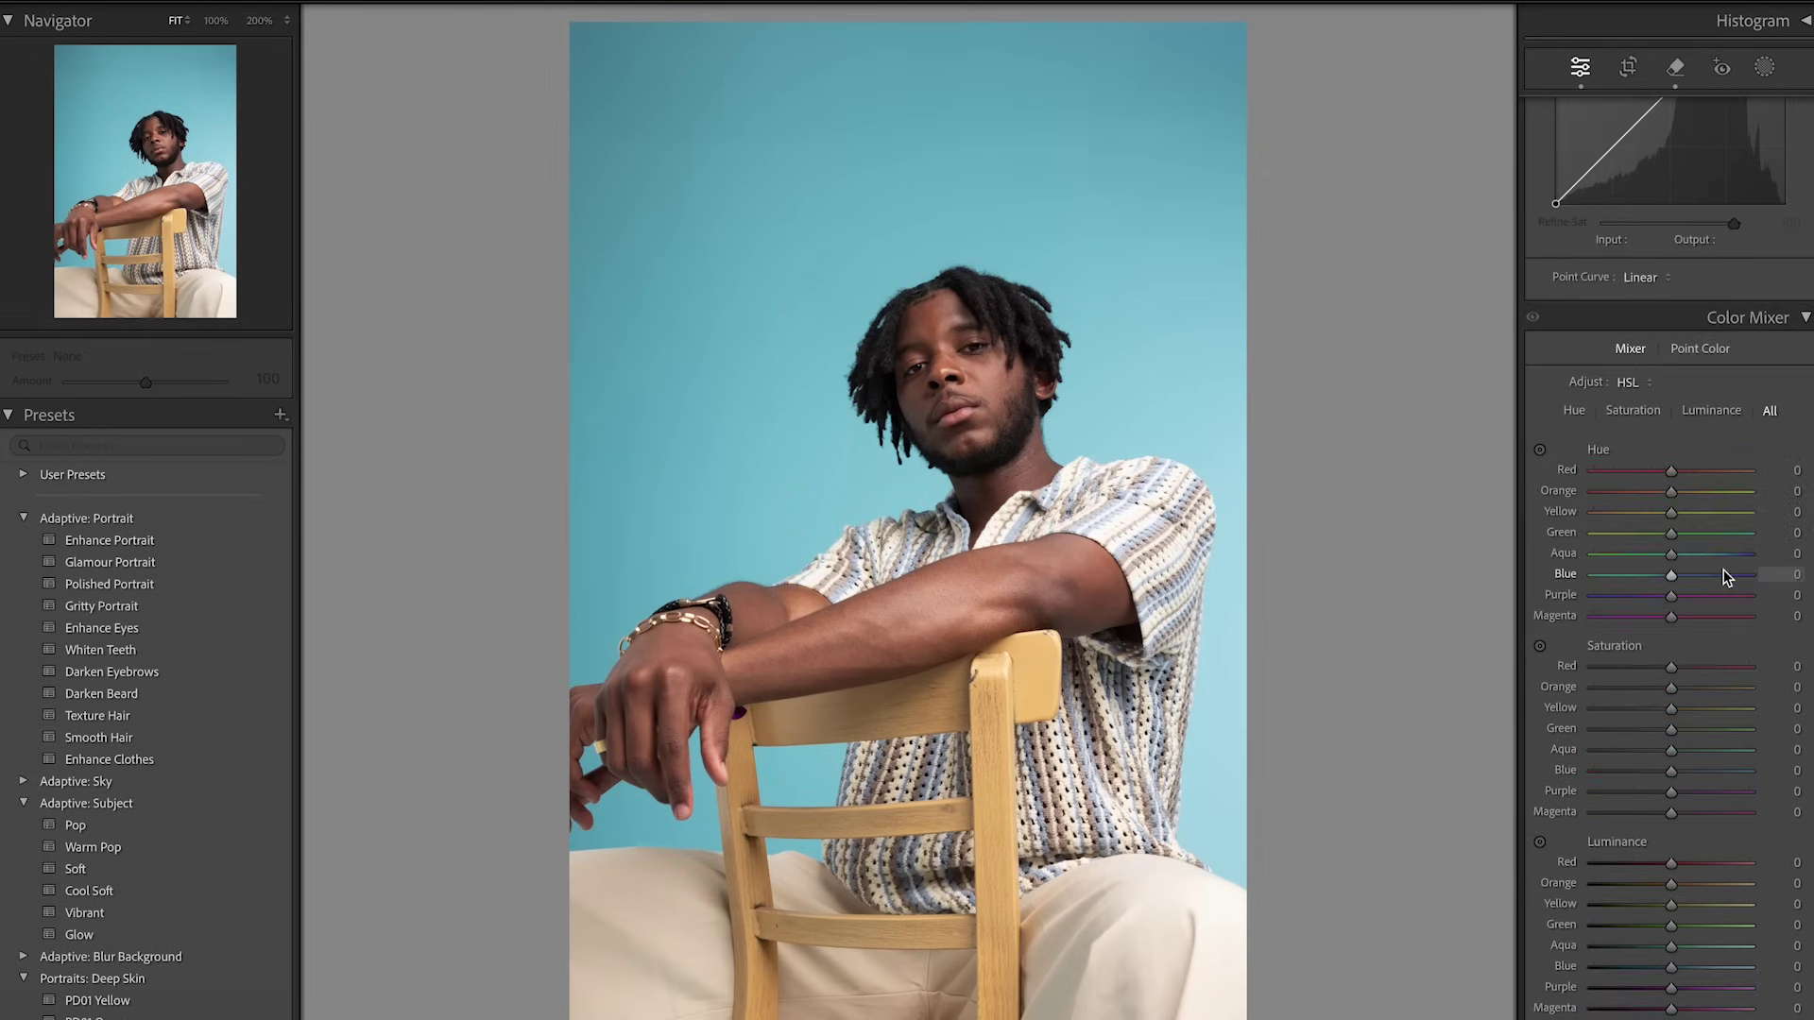
pyautogui.scroll(-2, 1723, 570)
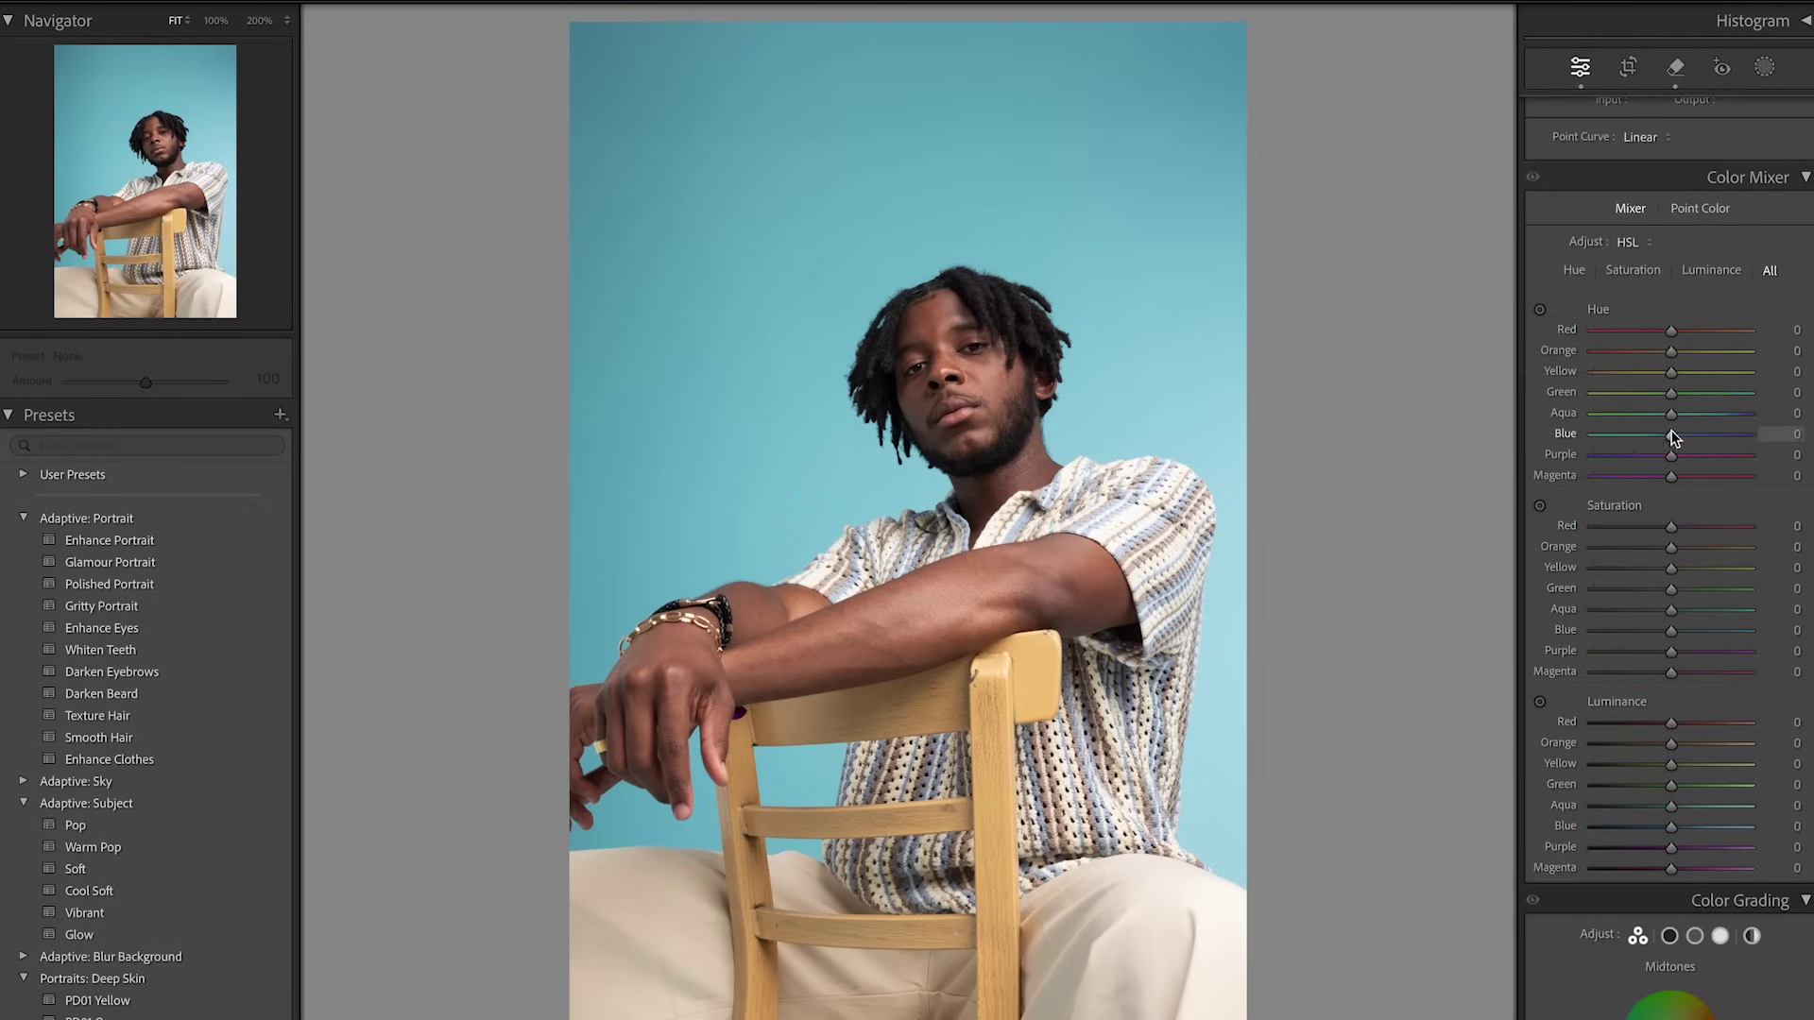
# - Shift Blue hue toward teal (-15) and raise Blue saturation and luminance to +19
pyautogui.moveTo(1670, 433)
pyautogui.mouseDown()
pyautogui.moveTo(1697, 440)
pyautogui.moveTo(1656, 431)
pyautogui.mouseUp()
pyautogui.moveTo(1693, 434); pyautogui.dragTo(1691, 435)
pyautogui.moveTo(1671, 631); pyautogui.dragTo(1683, 632)
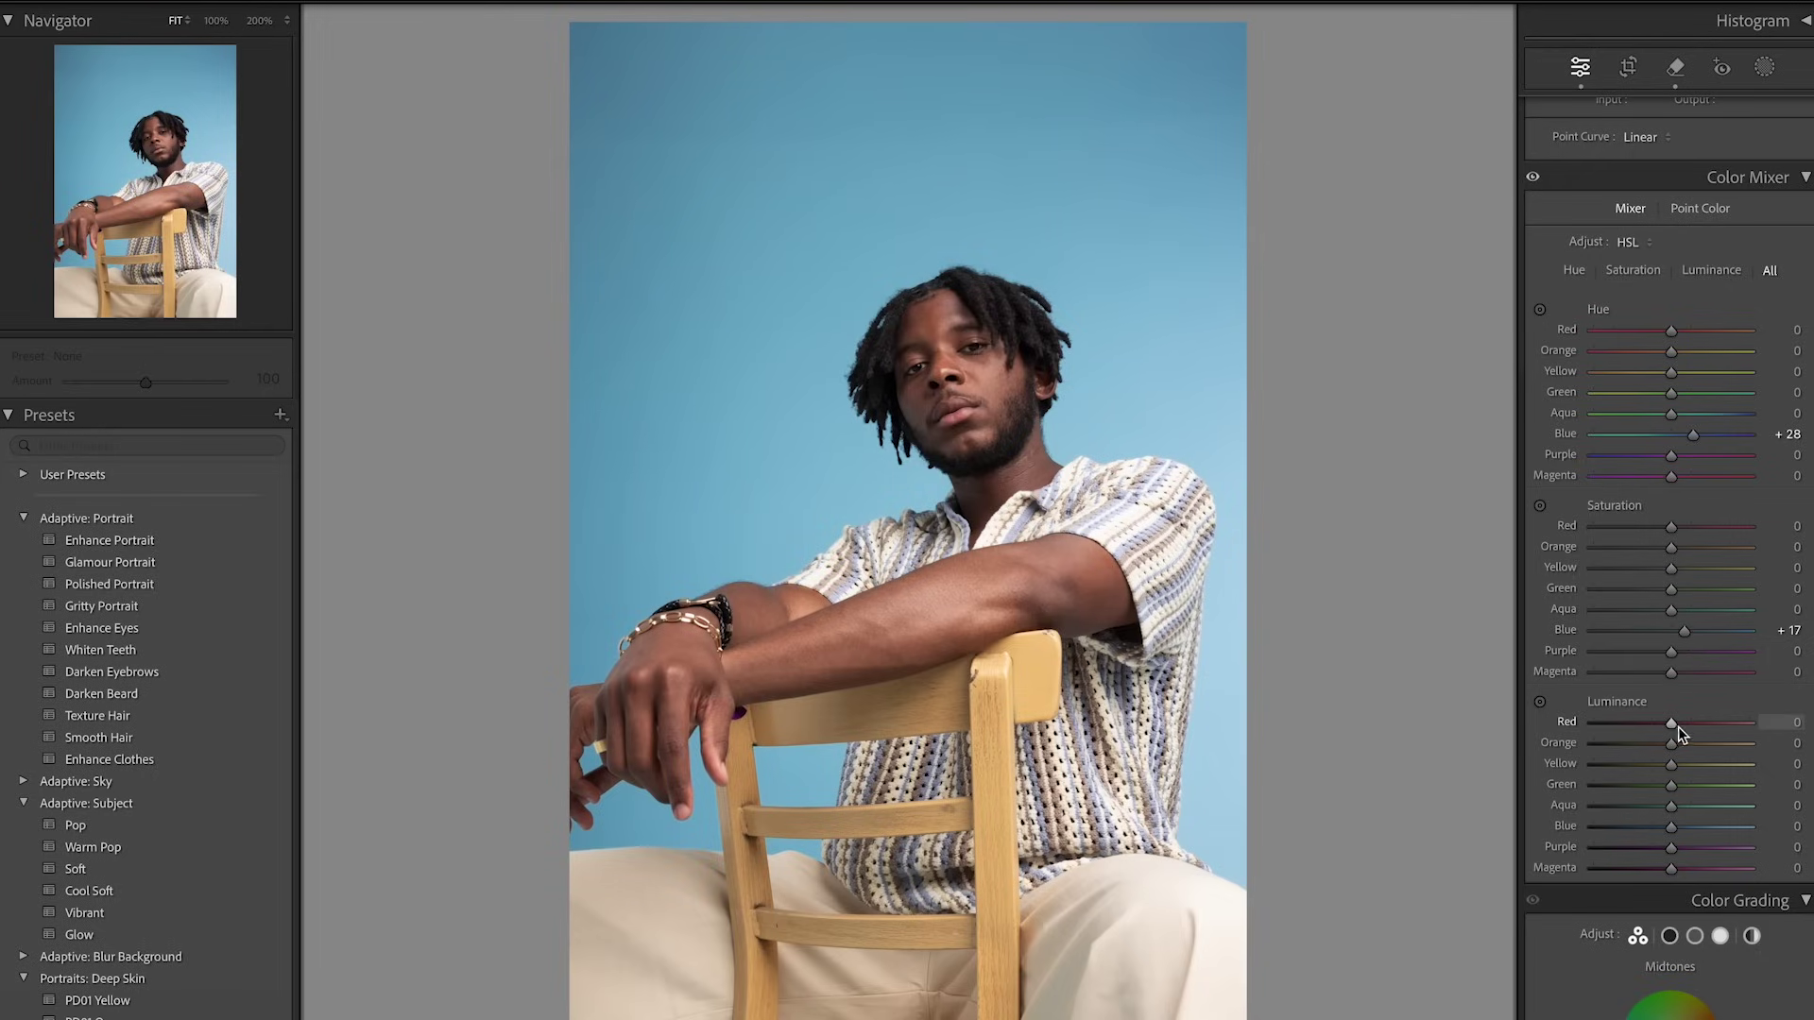
pyautogui.moveTo(1669, 827)
pyautogui.mouseDown()
pyautogui.moveTo(1634, 825)
pyautogui.moveTo(1685, 828)
pyautogui.mouseUp()
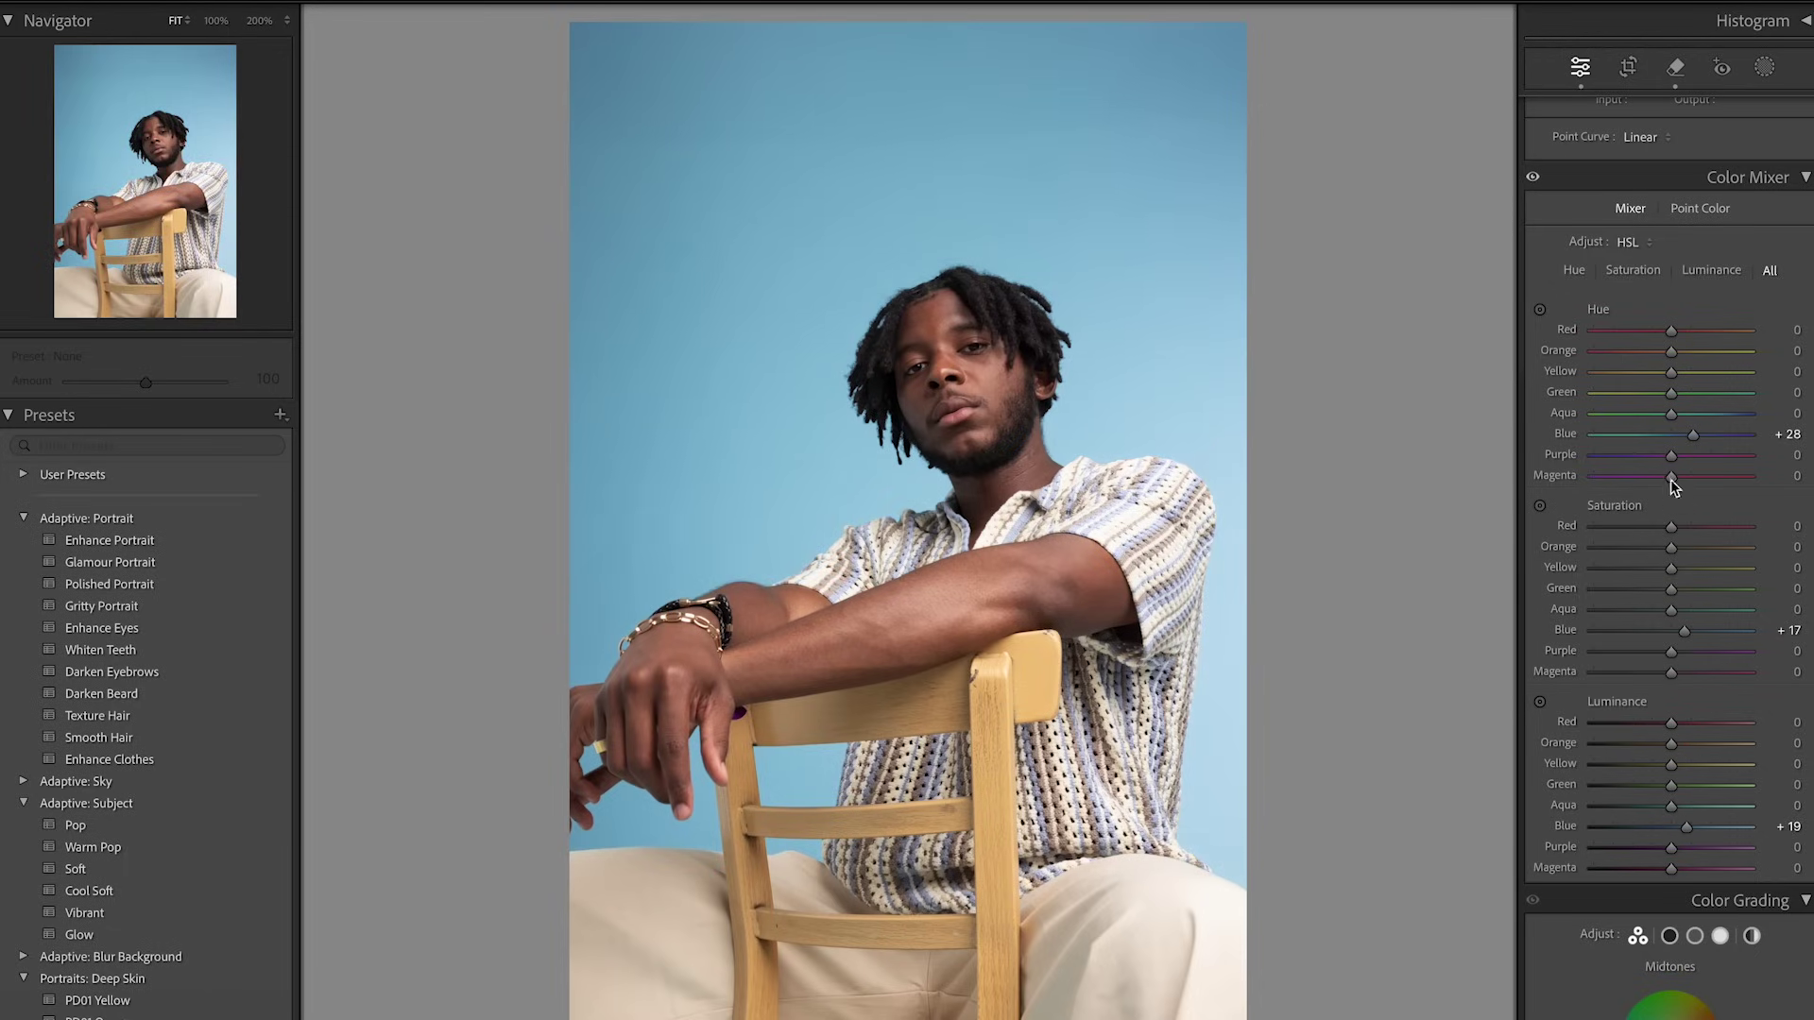
pyautogui.moveTo(1690, 435); pyautogui.dragTo(1654, 446)
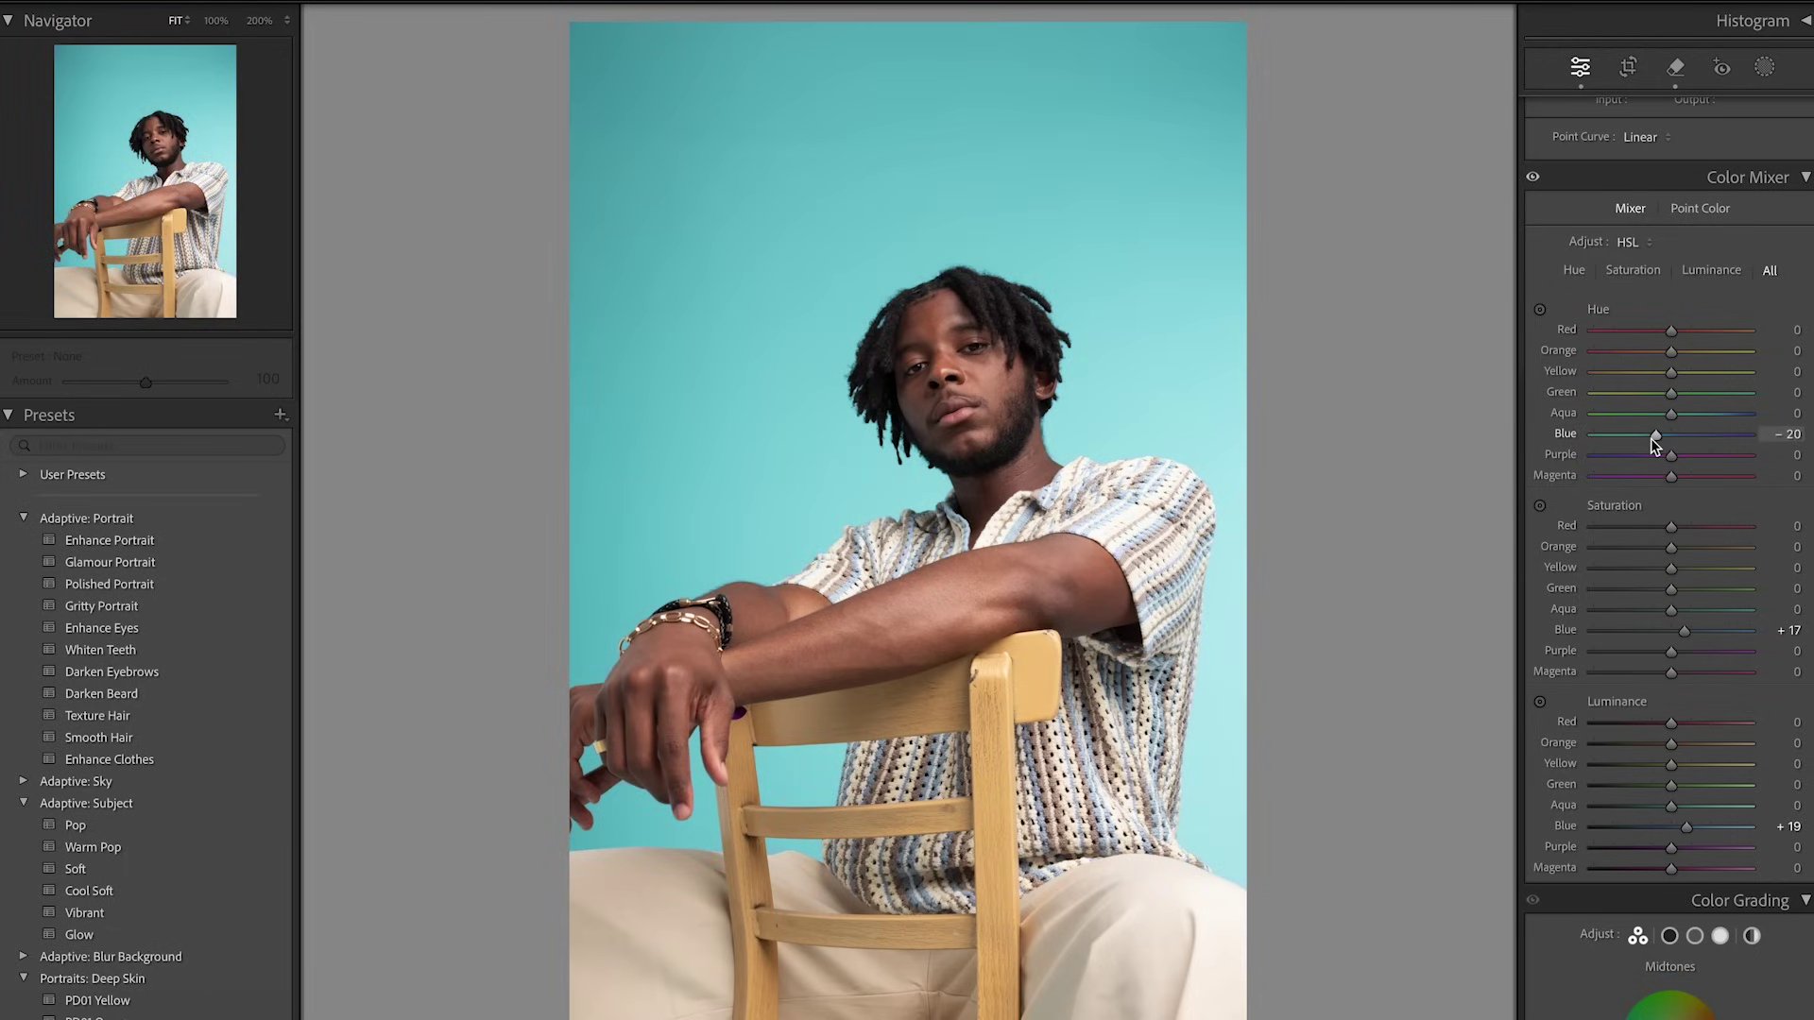
pyautogui.moveTo(1654, 444); pyautogui.dragTo(1659, 444)
pyautogui.moveTo(1670, 632); pyautogui.dragTo(1683, 630)
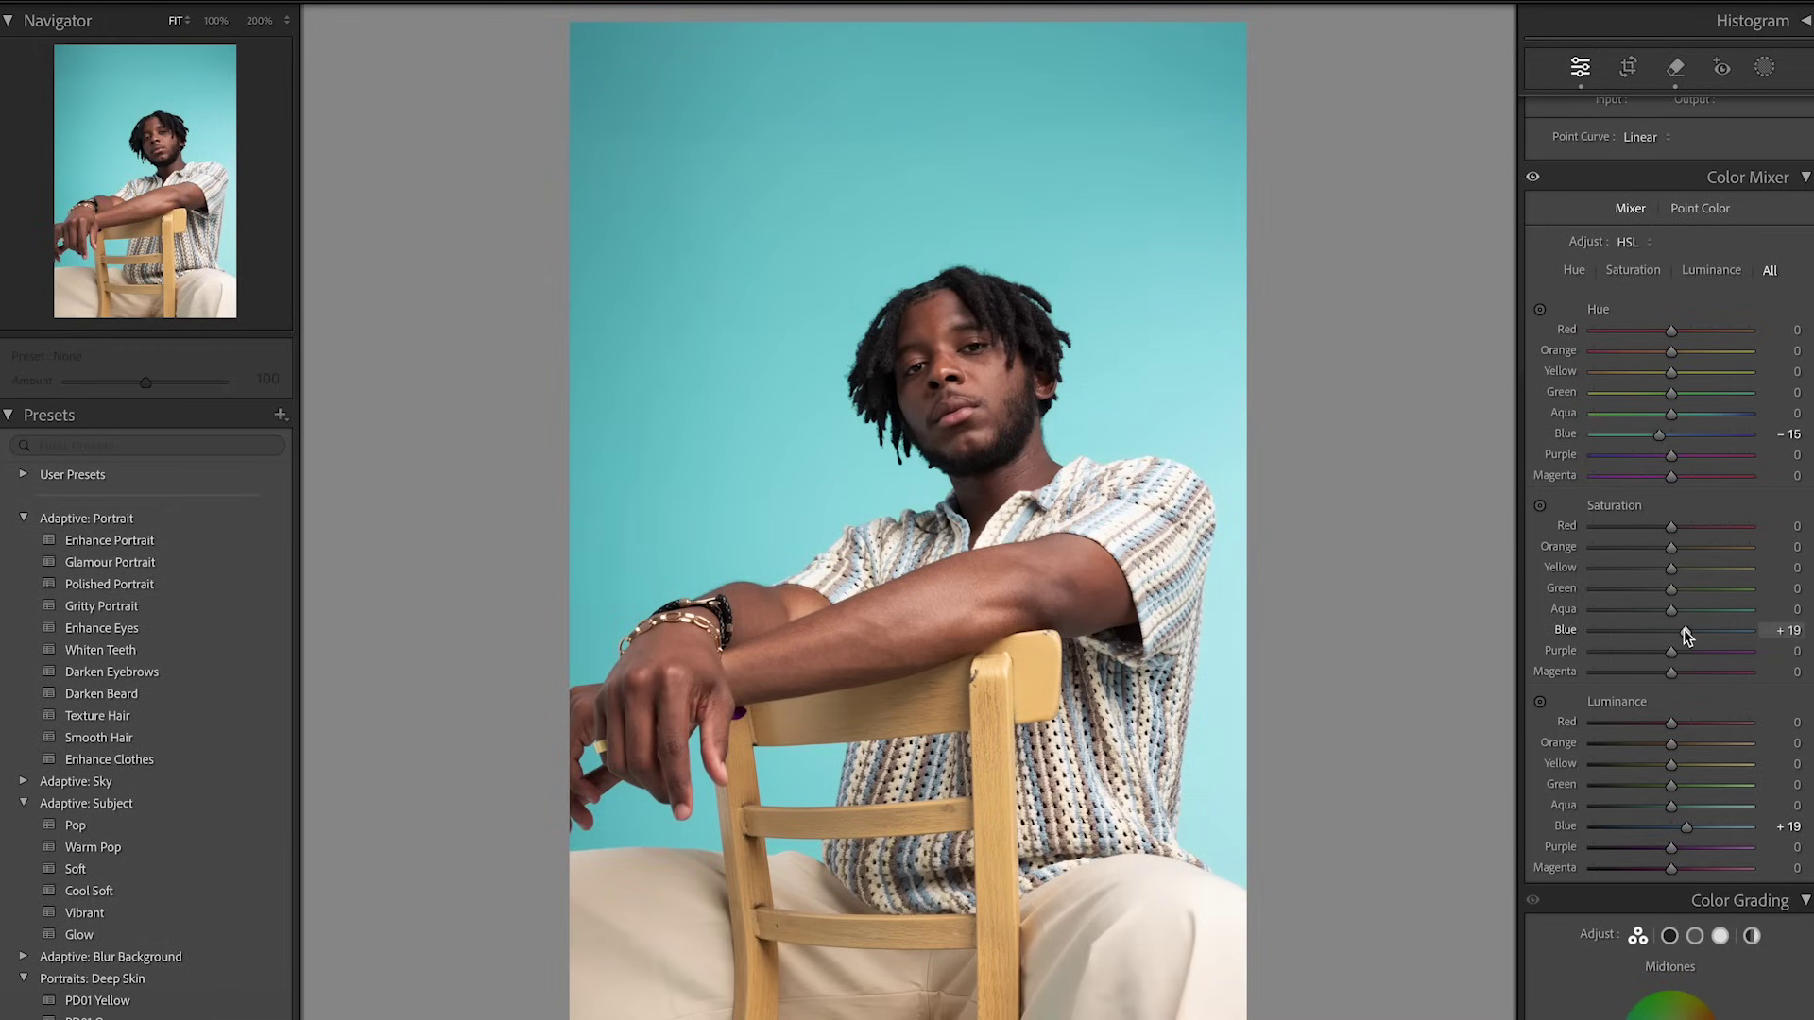
# - Raise Orange saturation to +14 and Red saturation to +15
pyautogui.moveTo(1683, 549); pyautogui.dragTo(1687, 548)
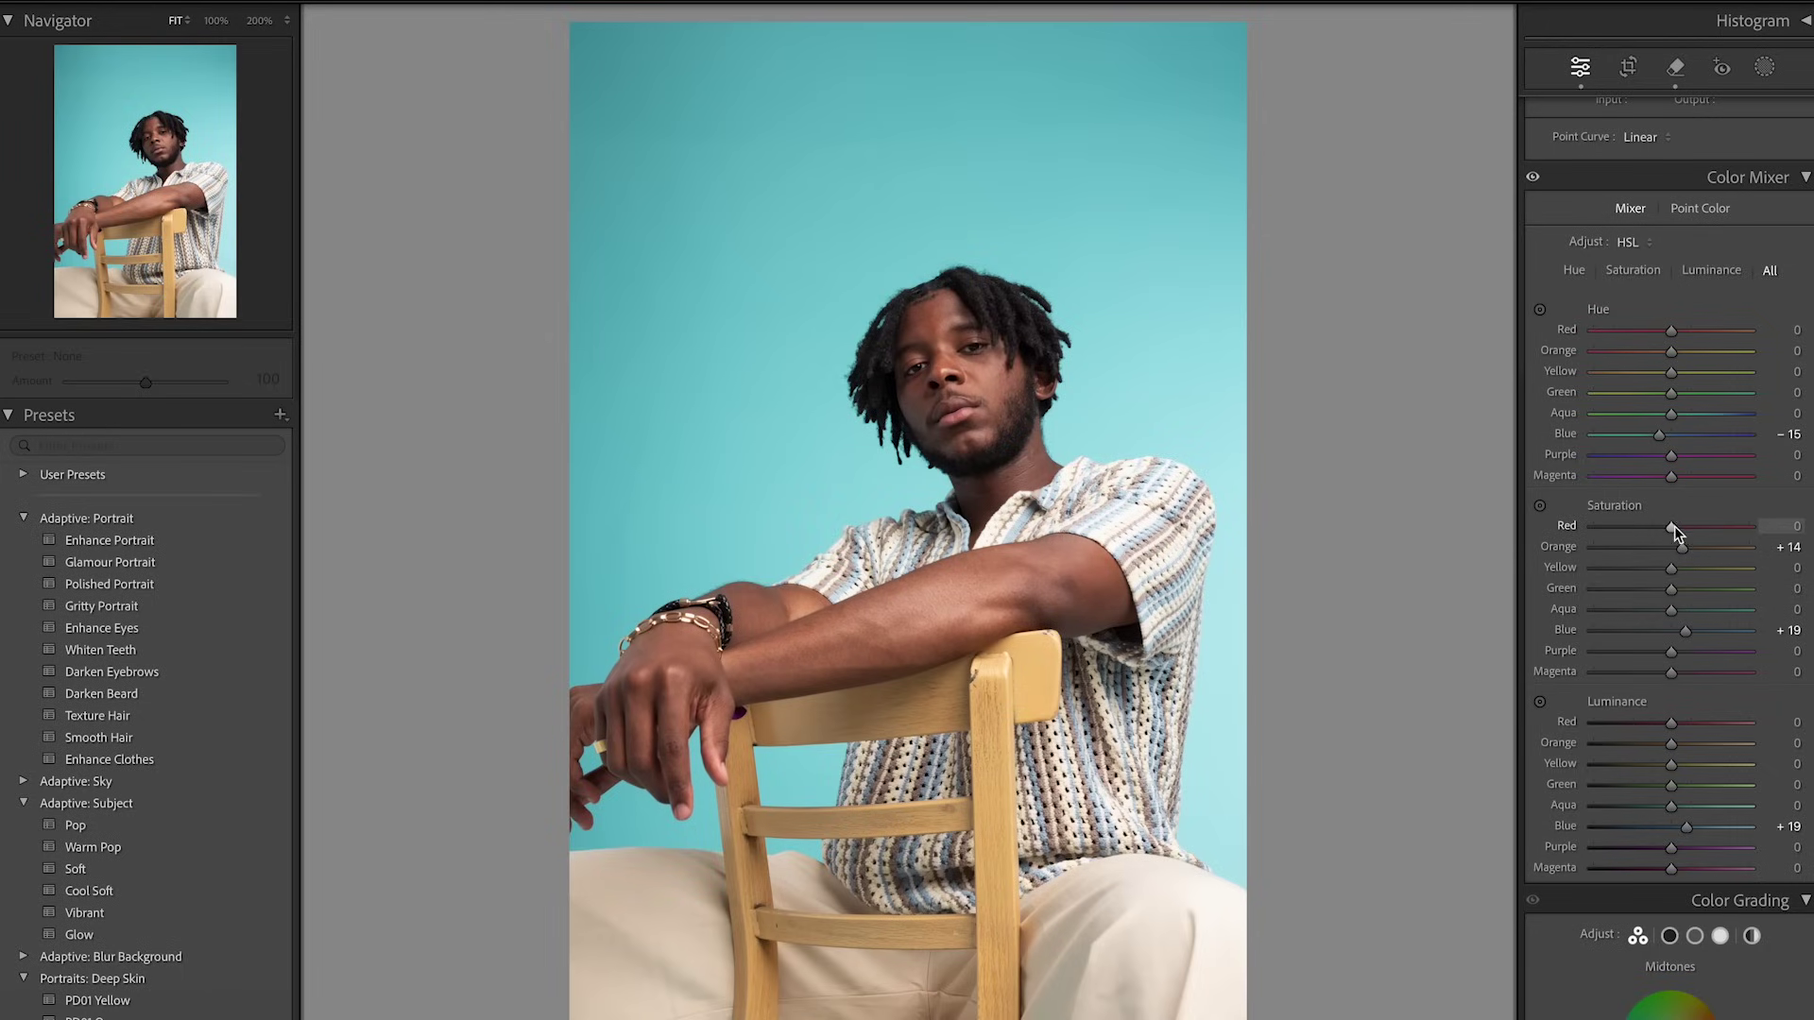
pyautogui.moveTo(1733, 521); pyautogui.dragTo(1686, 536)
pyautogui.scroll(-5, 1682, 534)
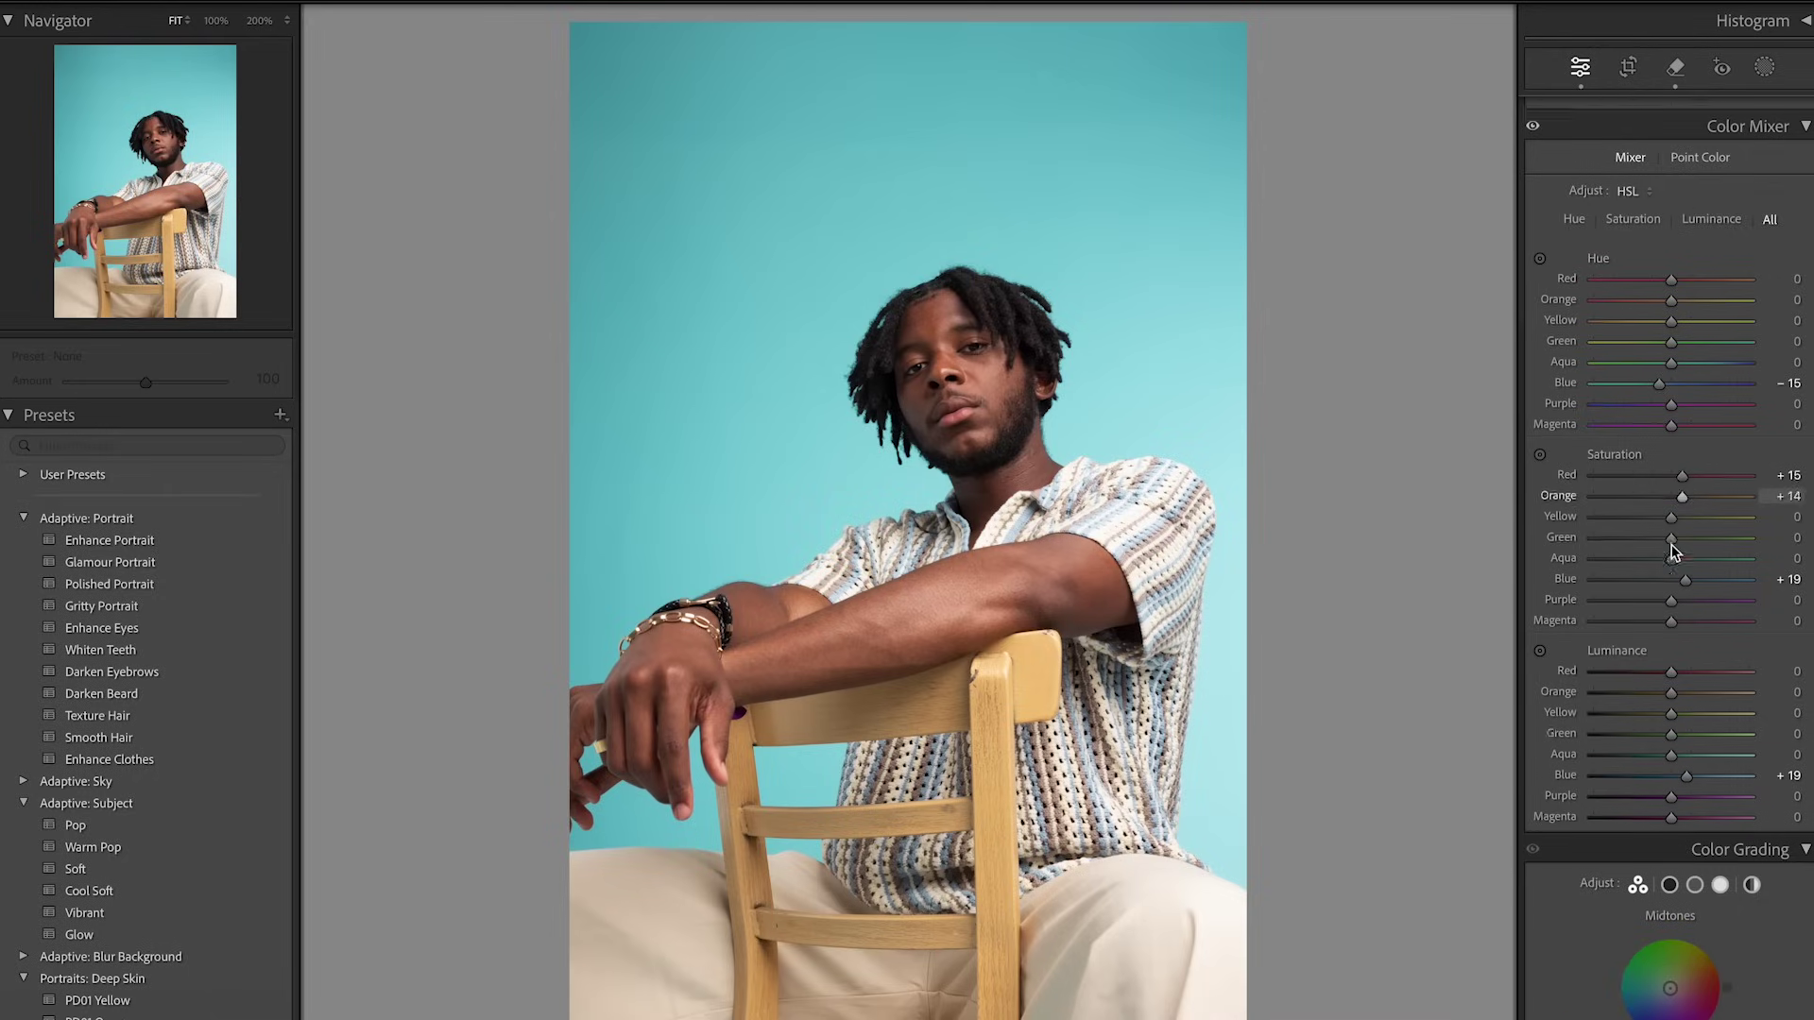
# - Compare with the original, then edit the photo in Photoshop 2024 and duplicate its layer
pyautogui.press('y')
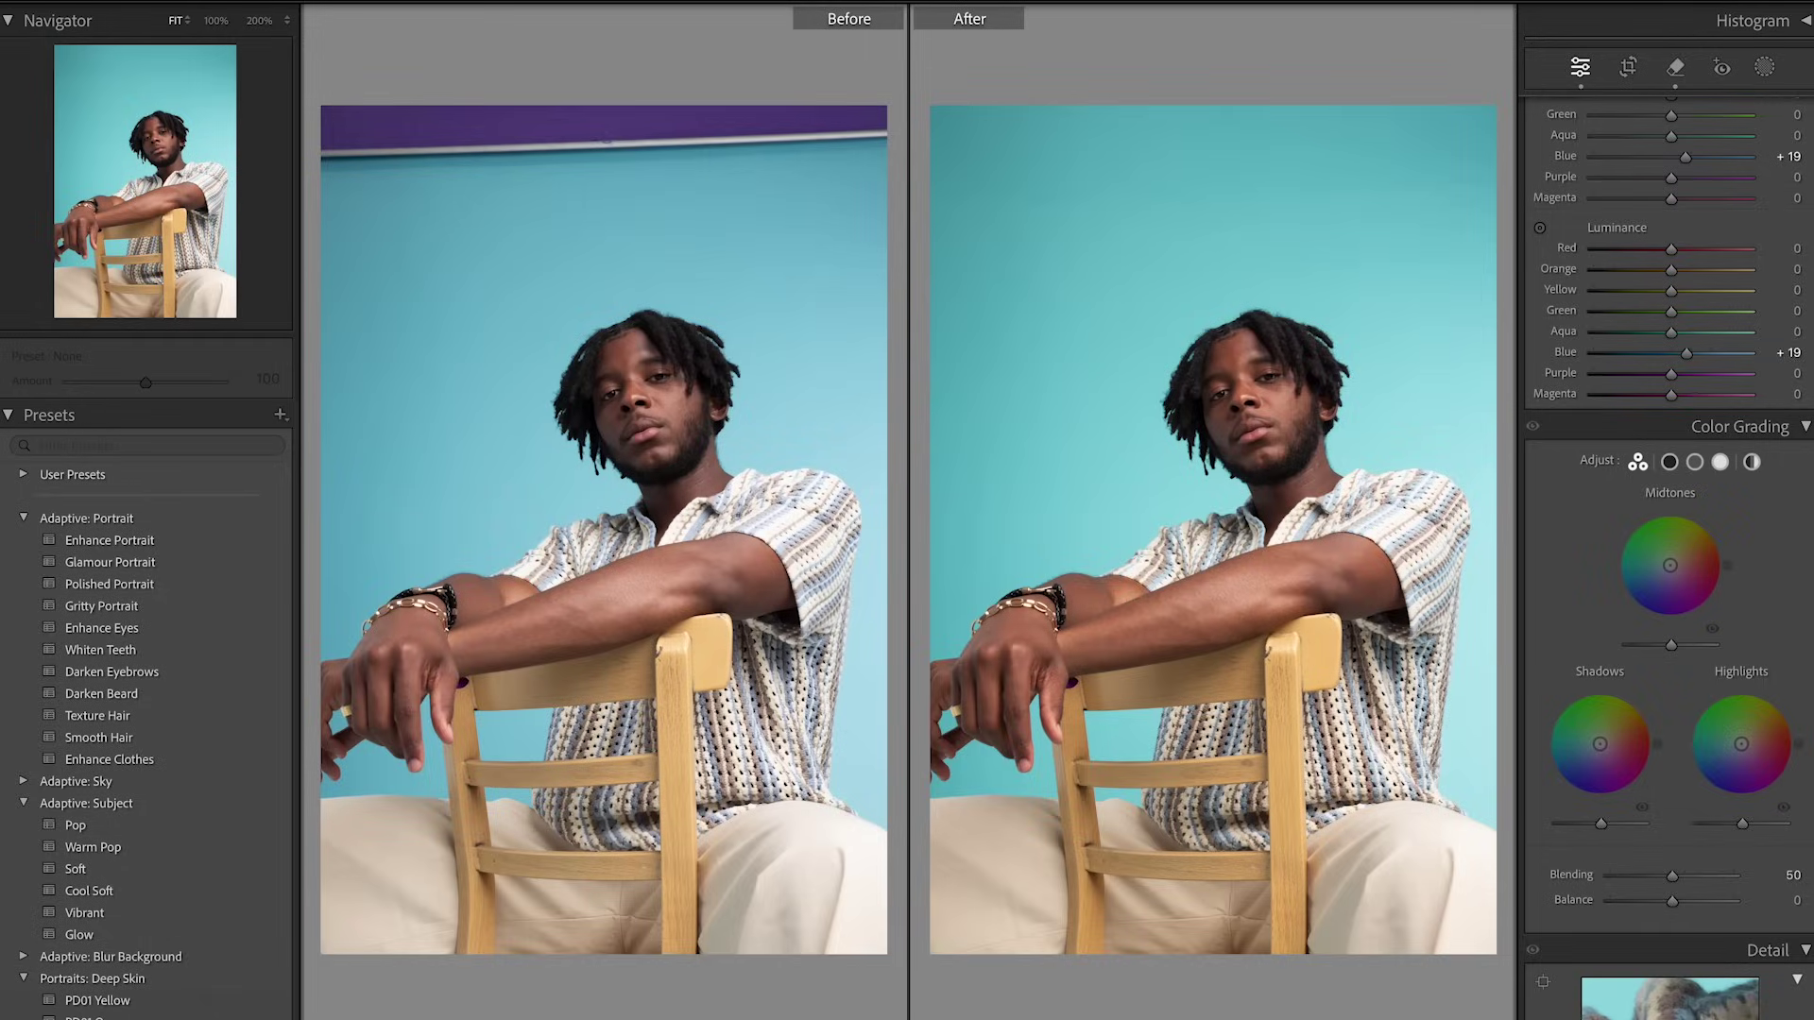
pyautogui.press('y')
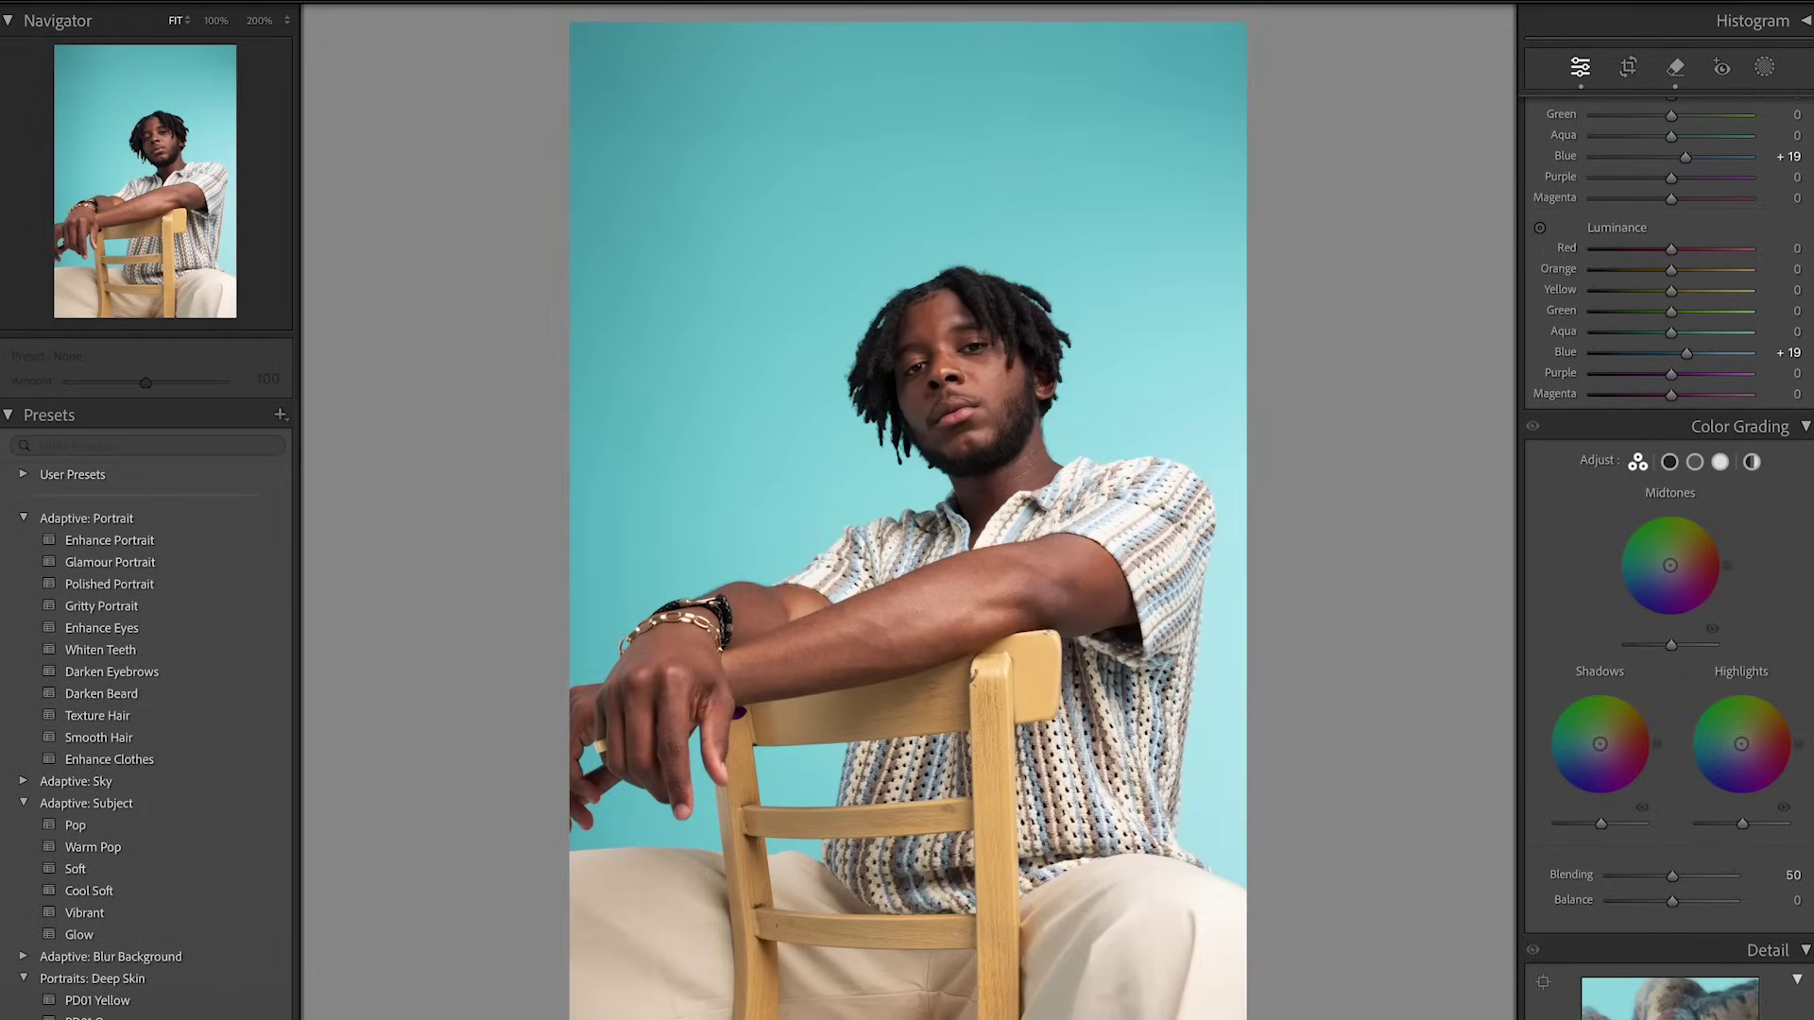
pyautogui.rightClick(945, 480)
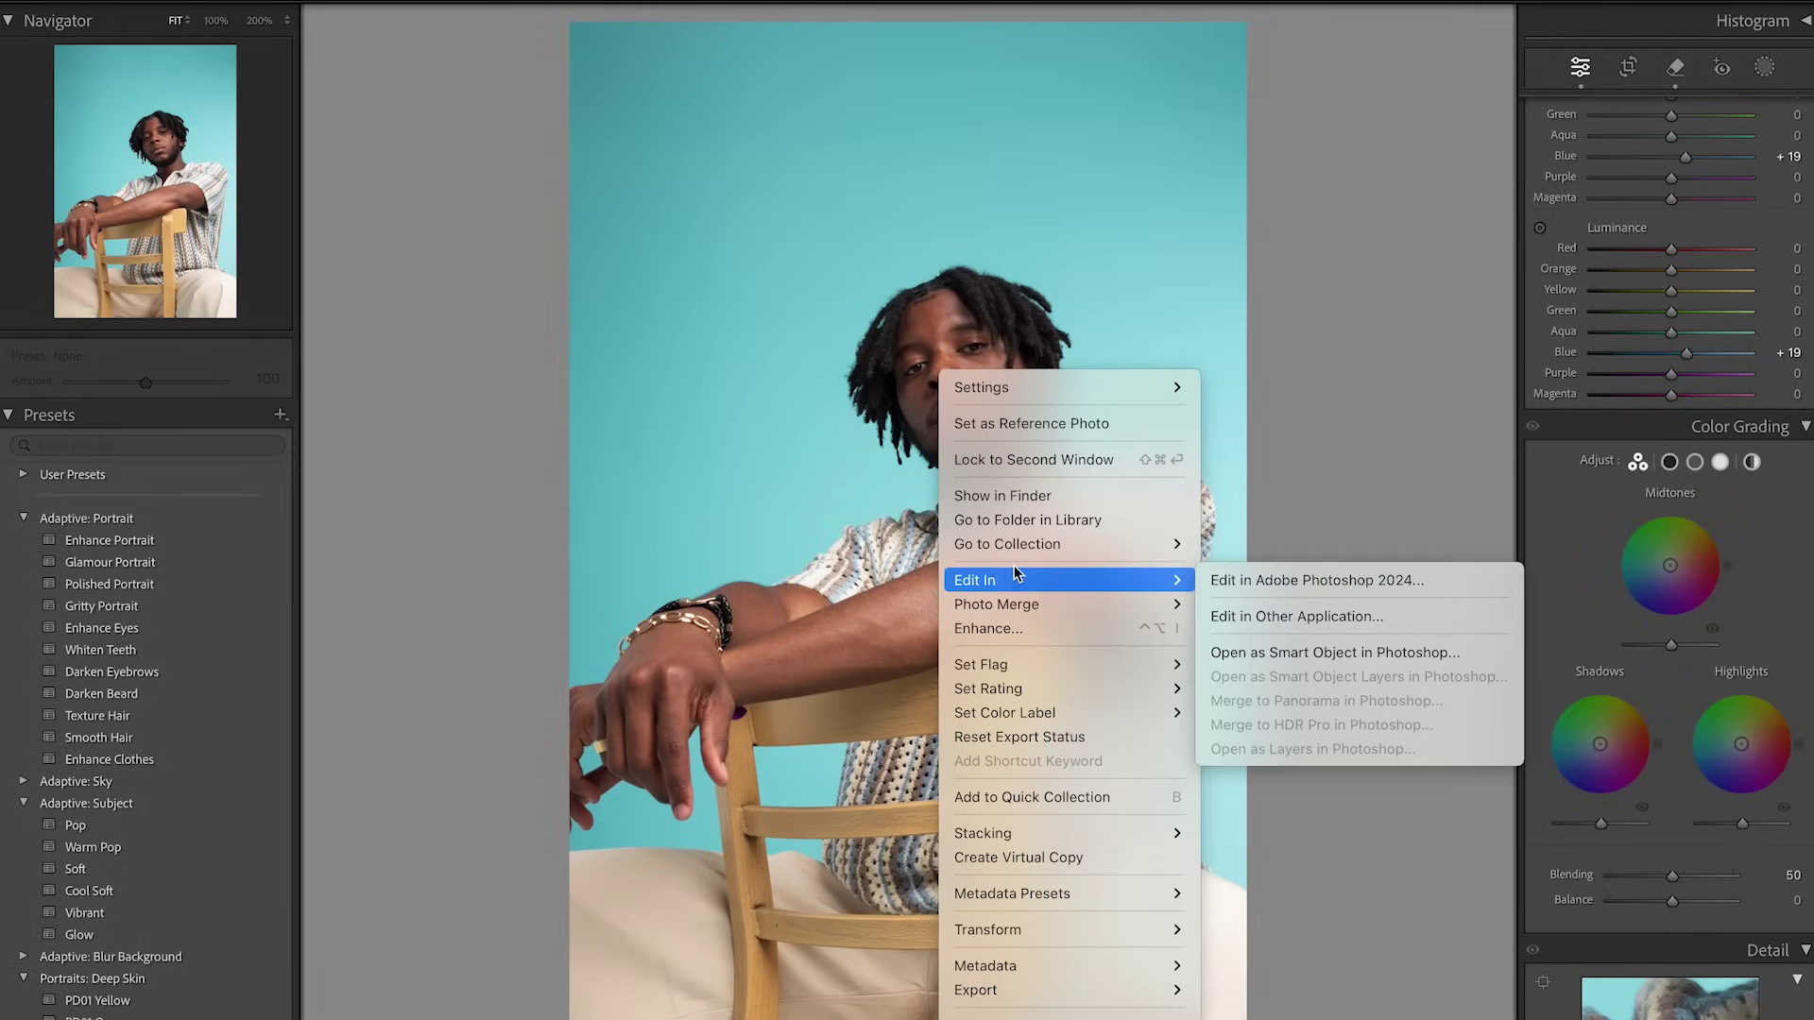
pyautogui.moveTo(1171, 581)
pyautogui.click(1249, 581)
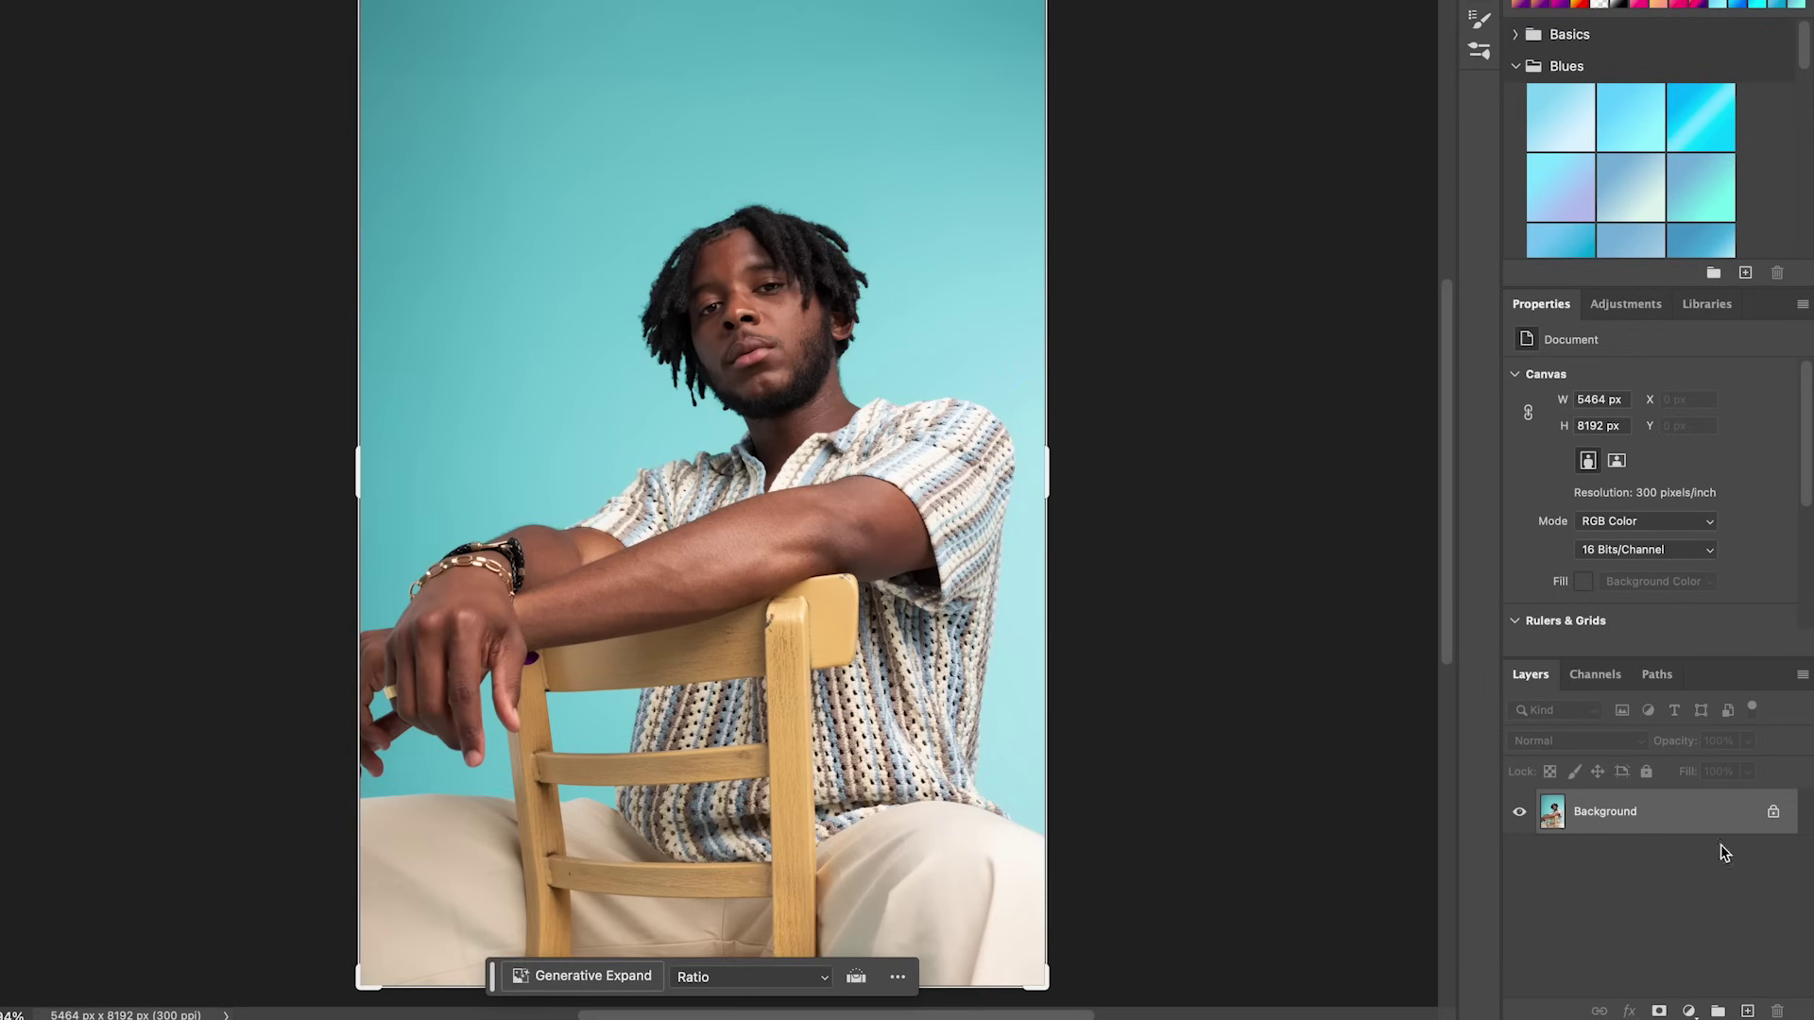
pyautogui.press('super+j')
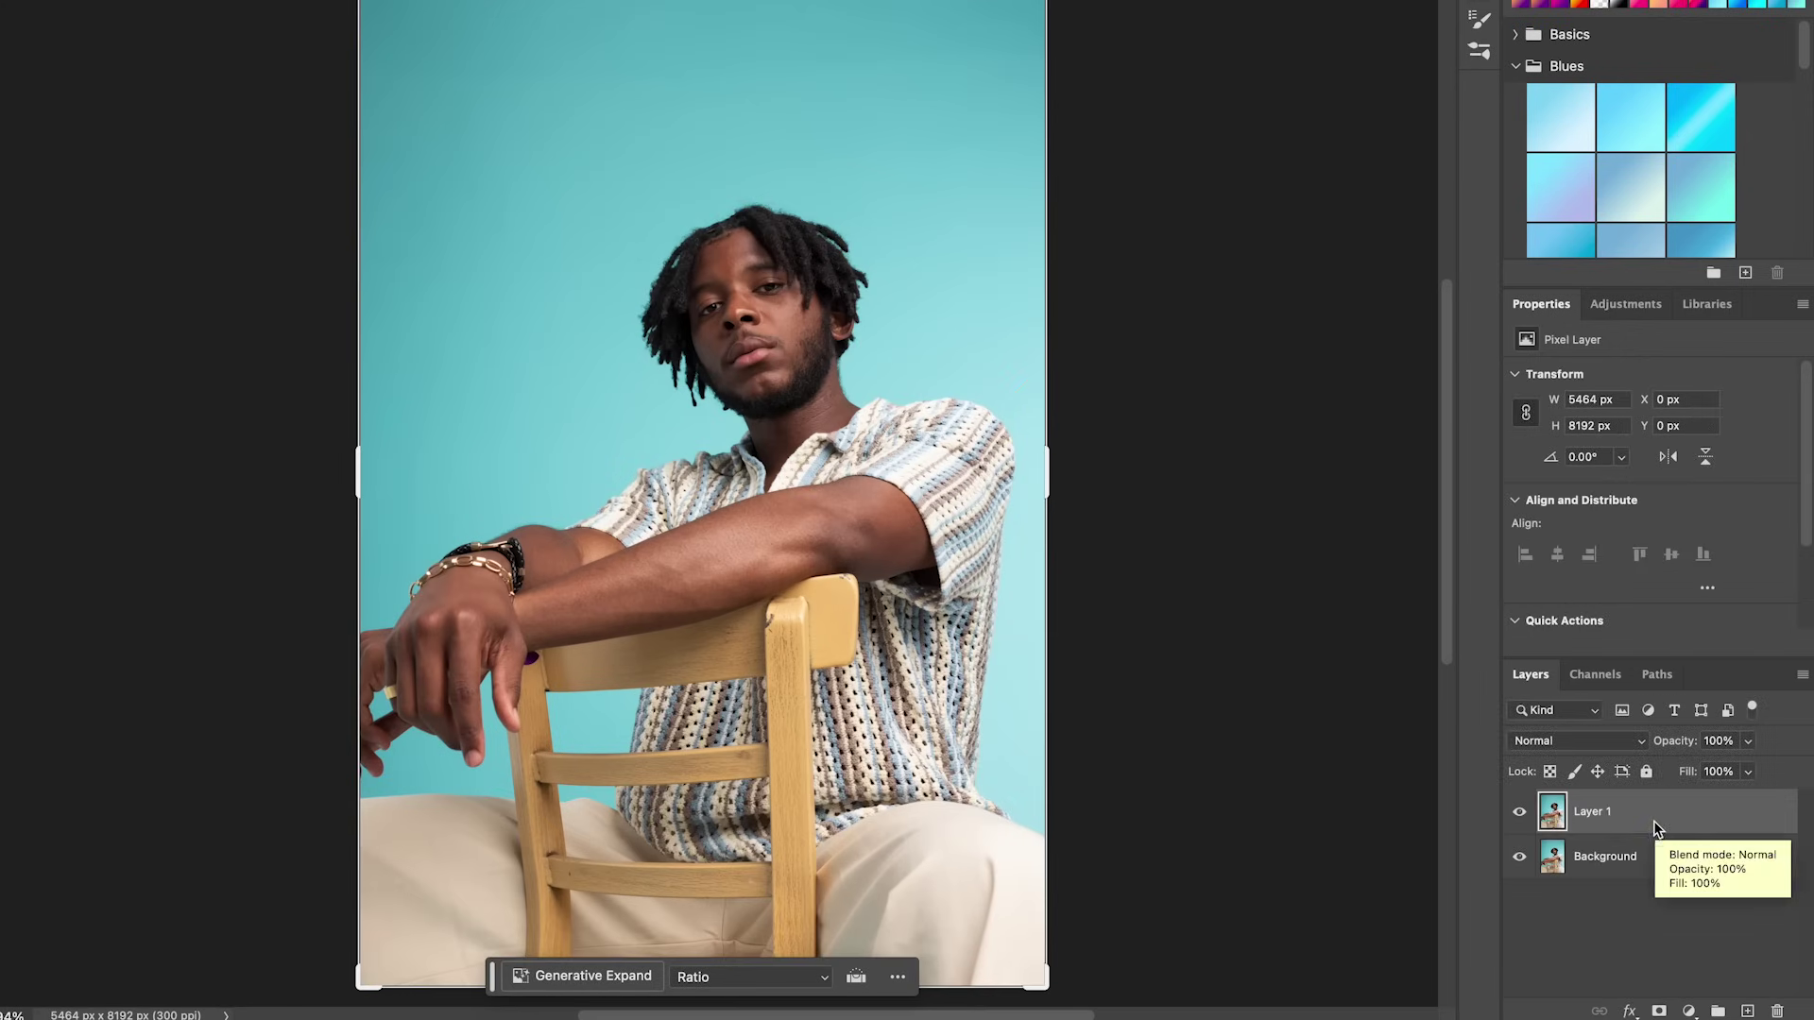
# - Add a Selective Color layer setting Cyans to Cyan +34, Magenta +41, Yellow +71, Black +39
pyautogui.click(1689, 1011)
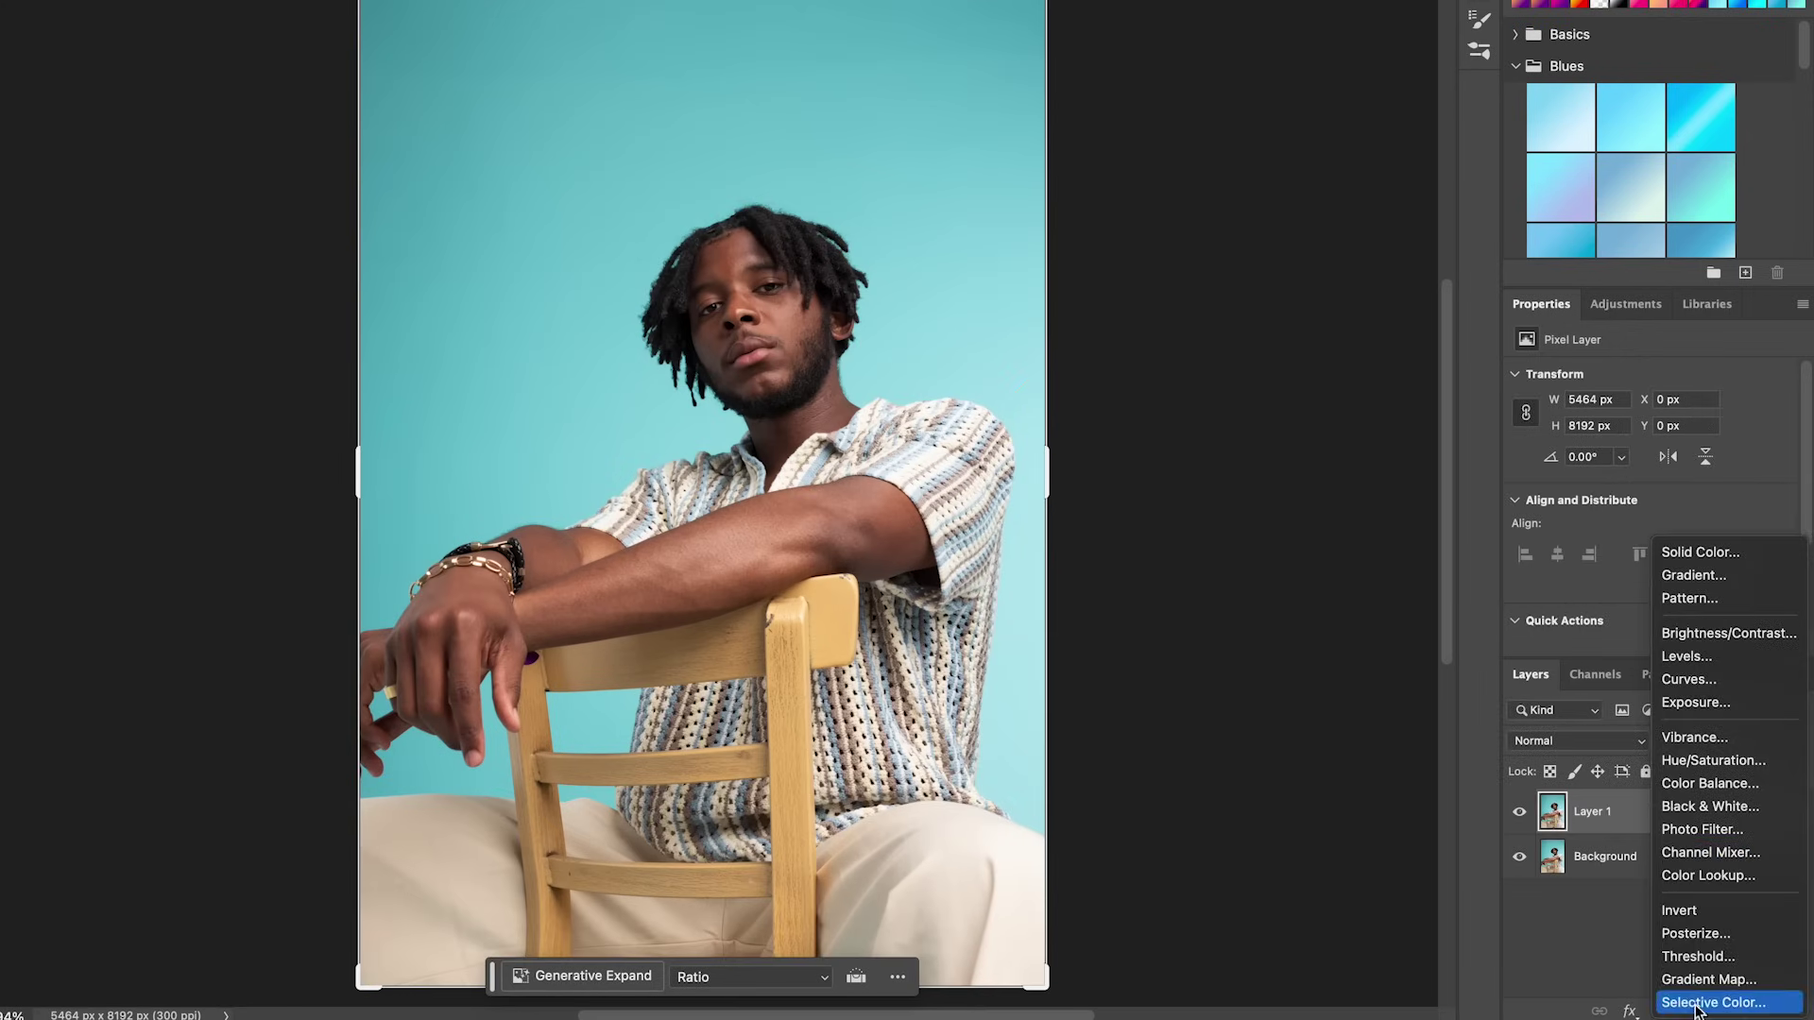
pyautogui.click(1695, 1003)
pyautogui.click(1612, 404)
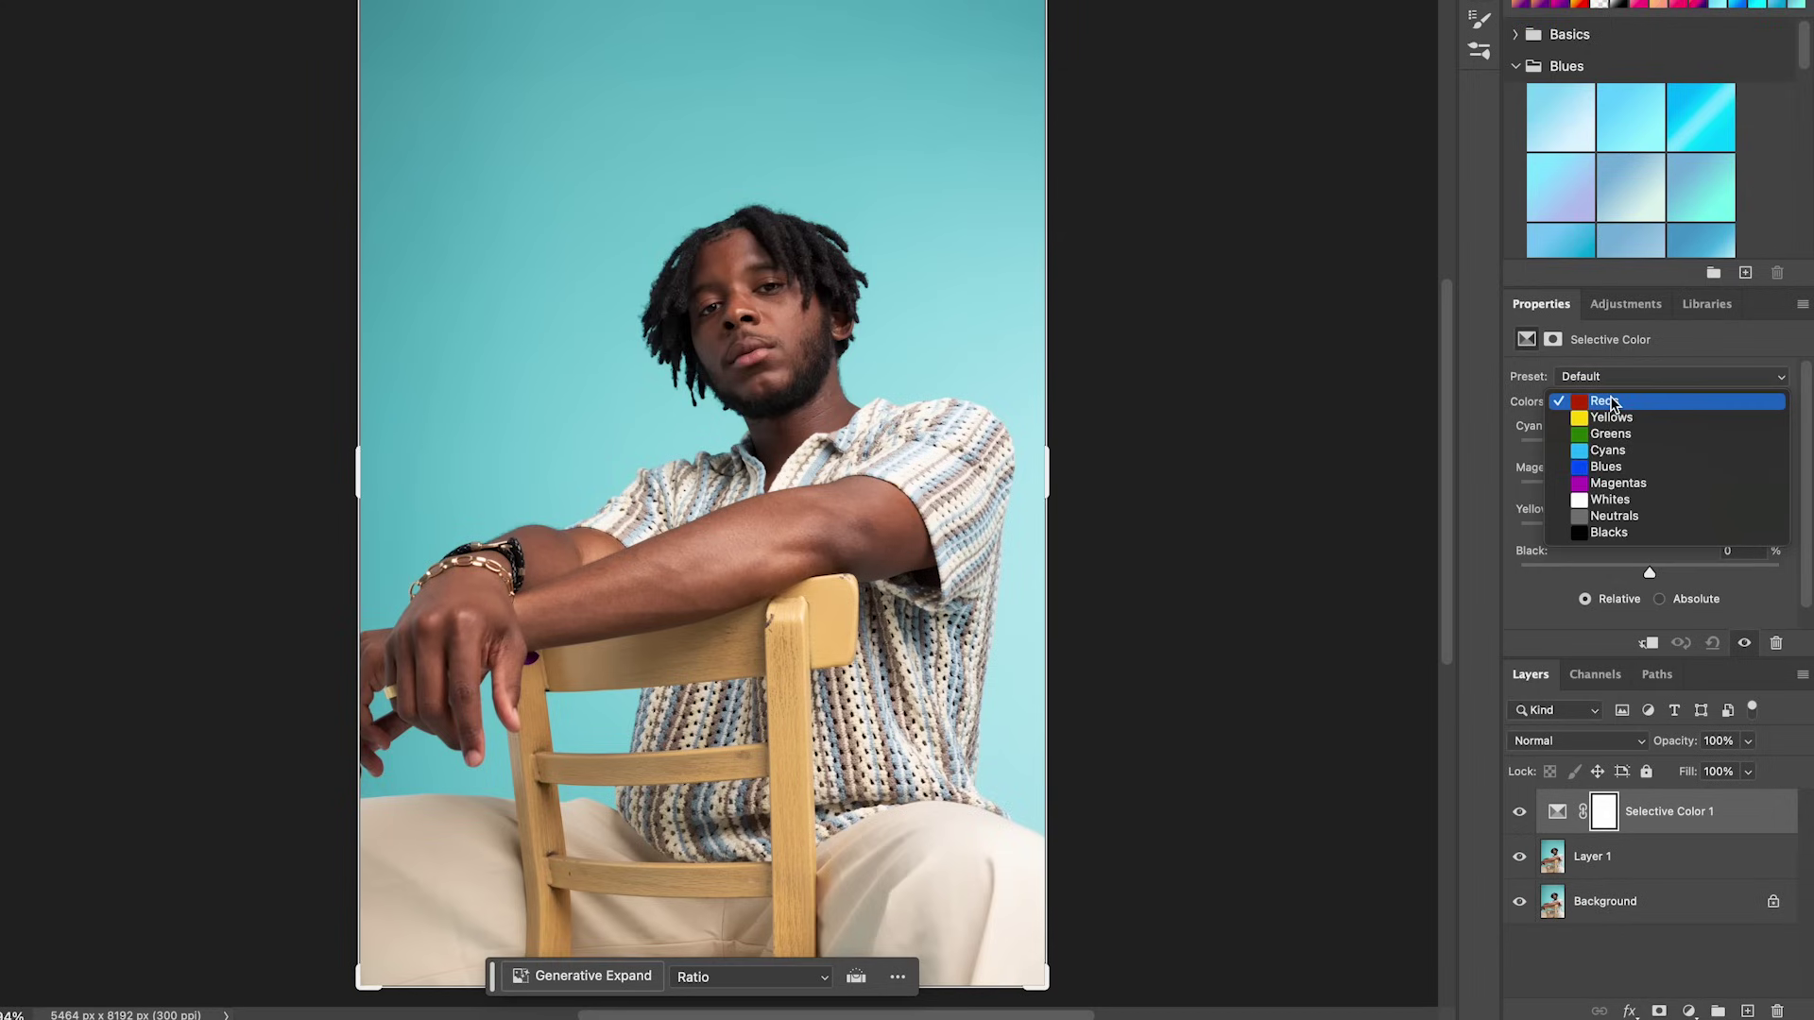
pyautogui.click(1611, 451)
pyautogui.moveTo(1648, 447); pyautogui.dragTo(1743, 533)
pyautogui.moveTo(1654, 571); pyautogui.dragTo(1700, 570)
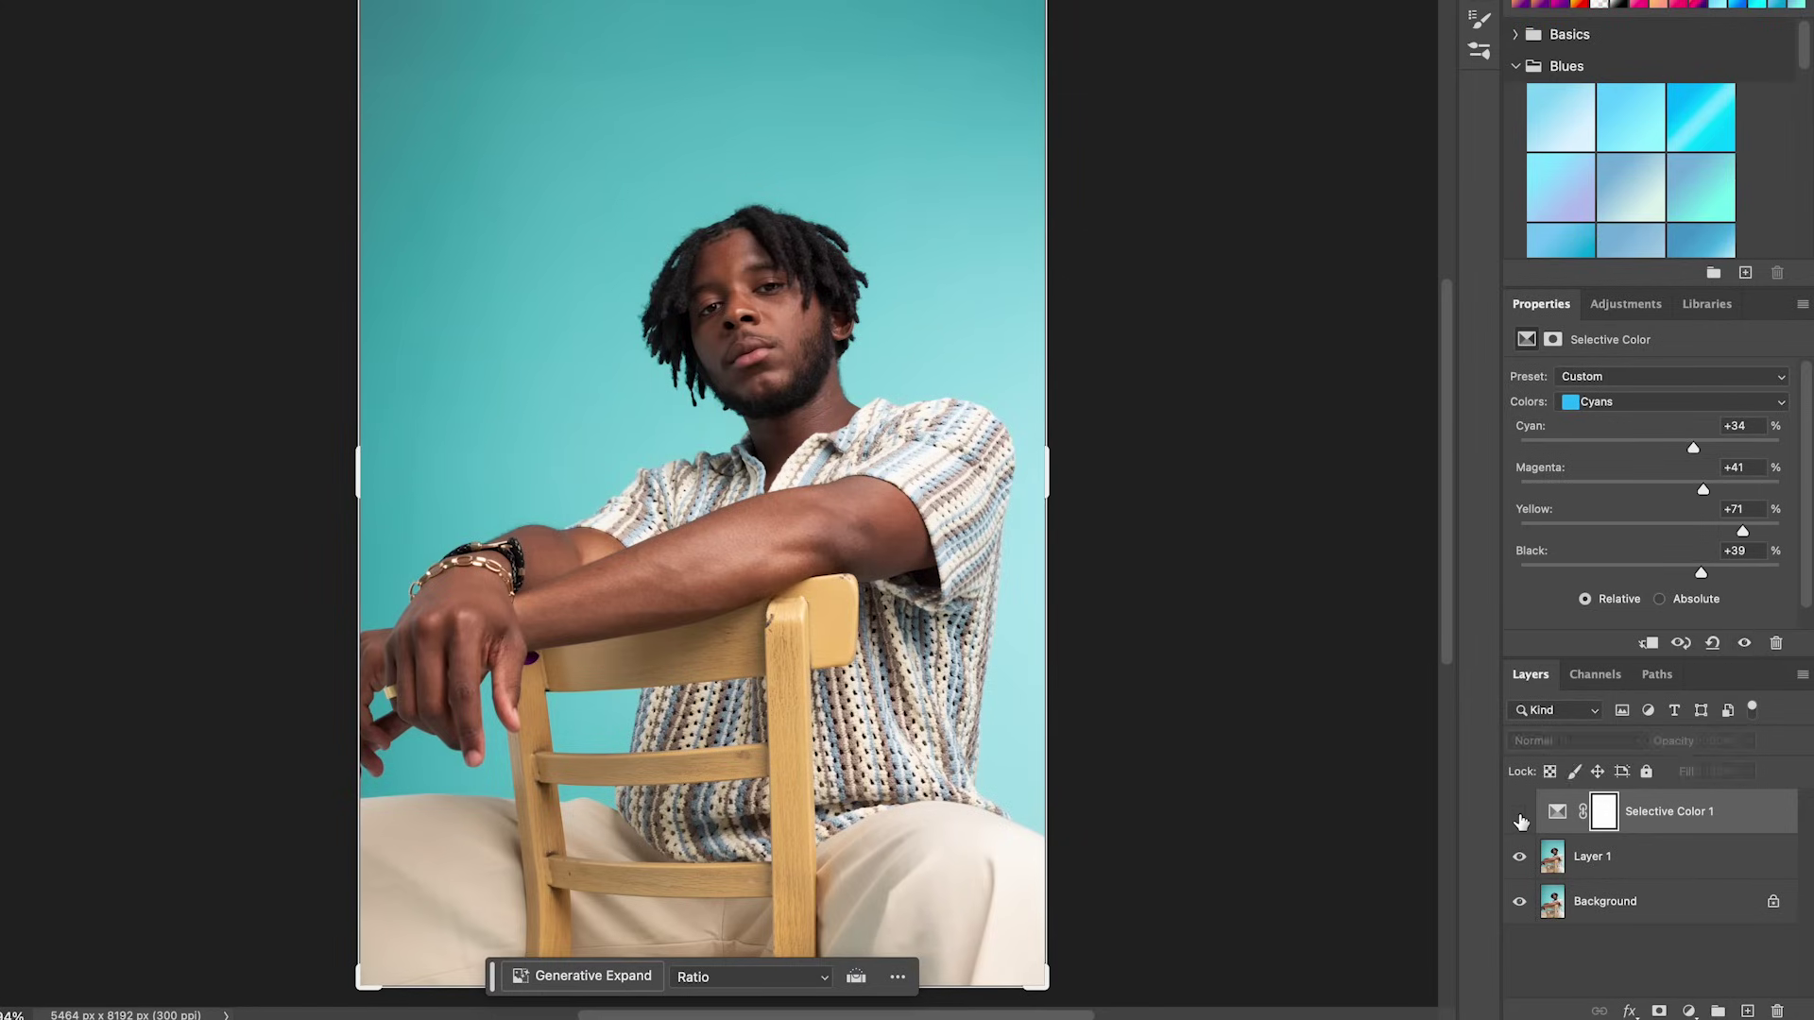
pyautogui.click(1519, 811)
pyautogui.click(1519, 811)
pyautogui.click(1615, 857)
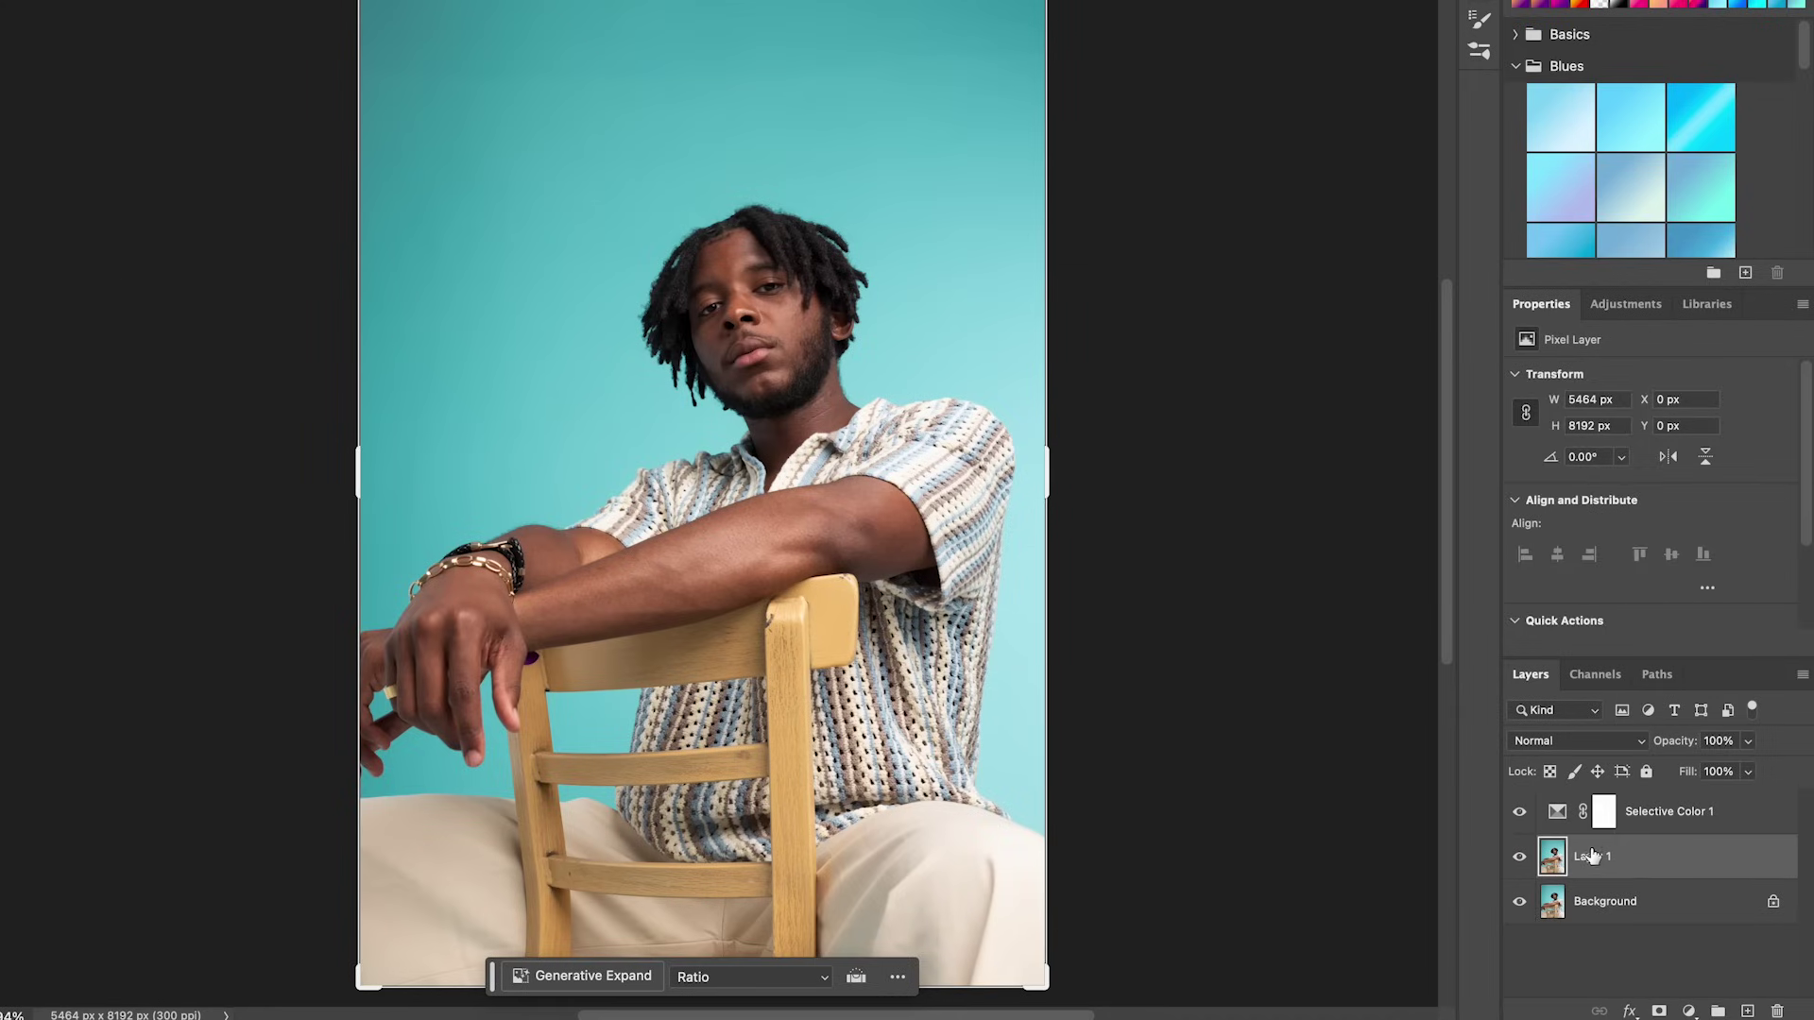
# - Auto-select the seated man and invert the selection to the teal background
pyautogui.press('v')
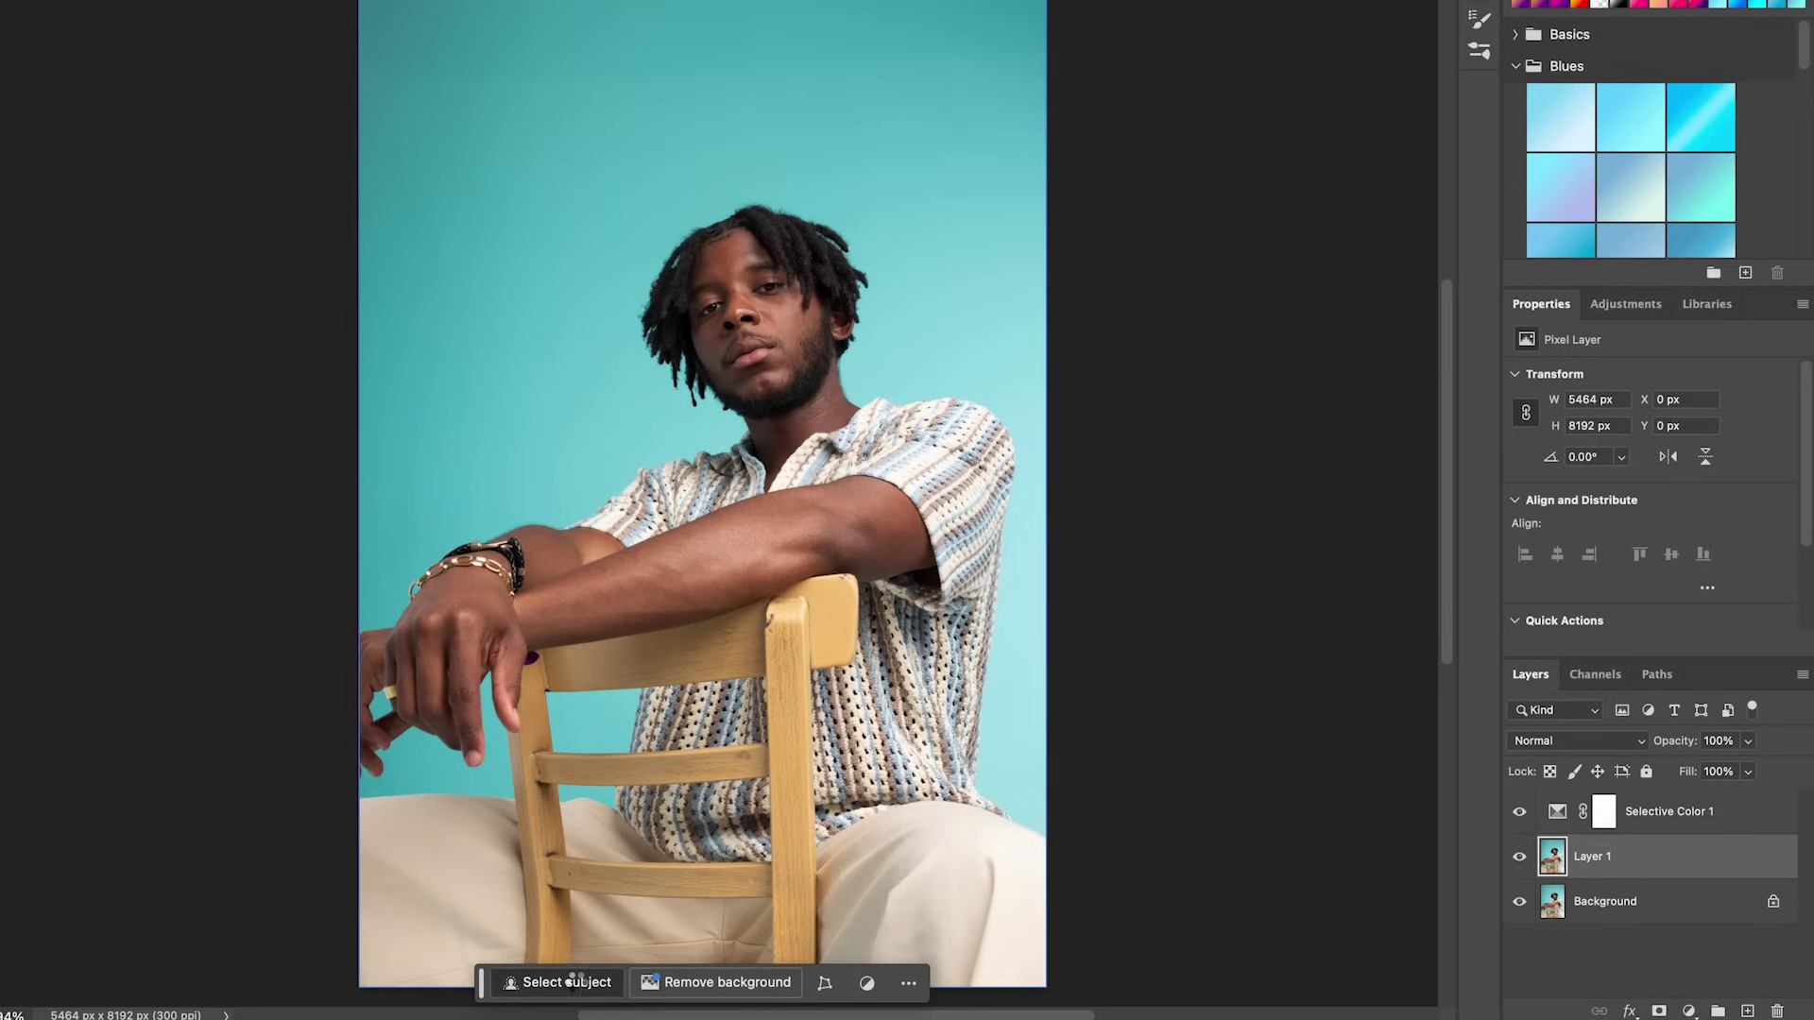
pyautogui.click(571, 982)
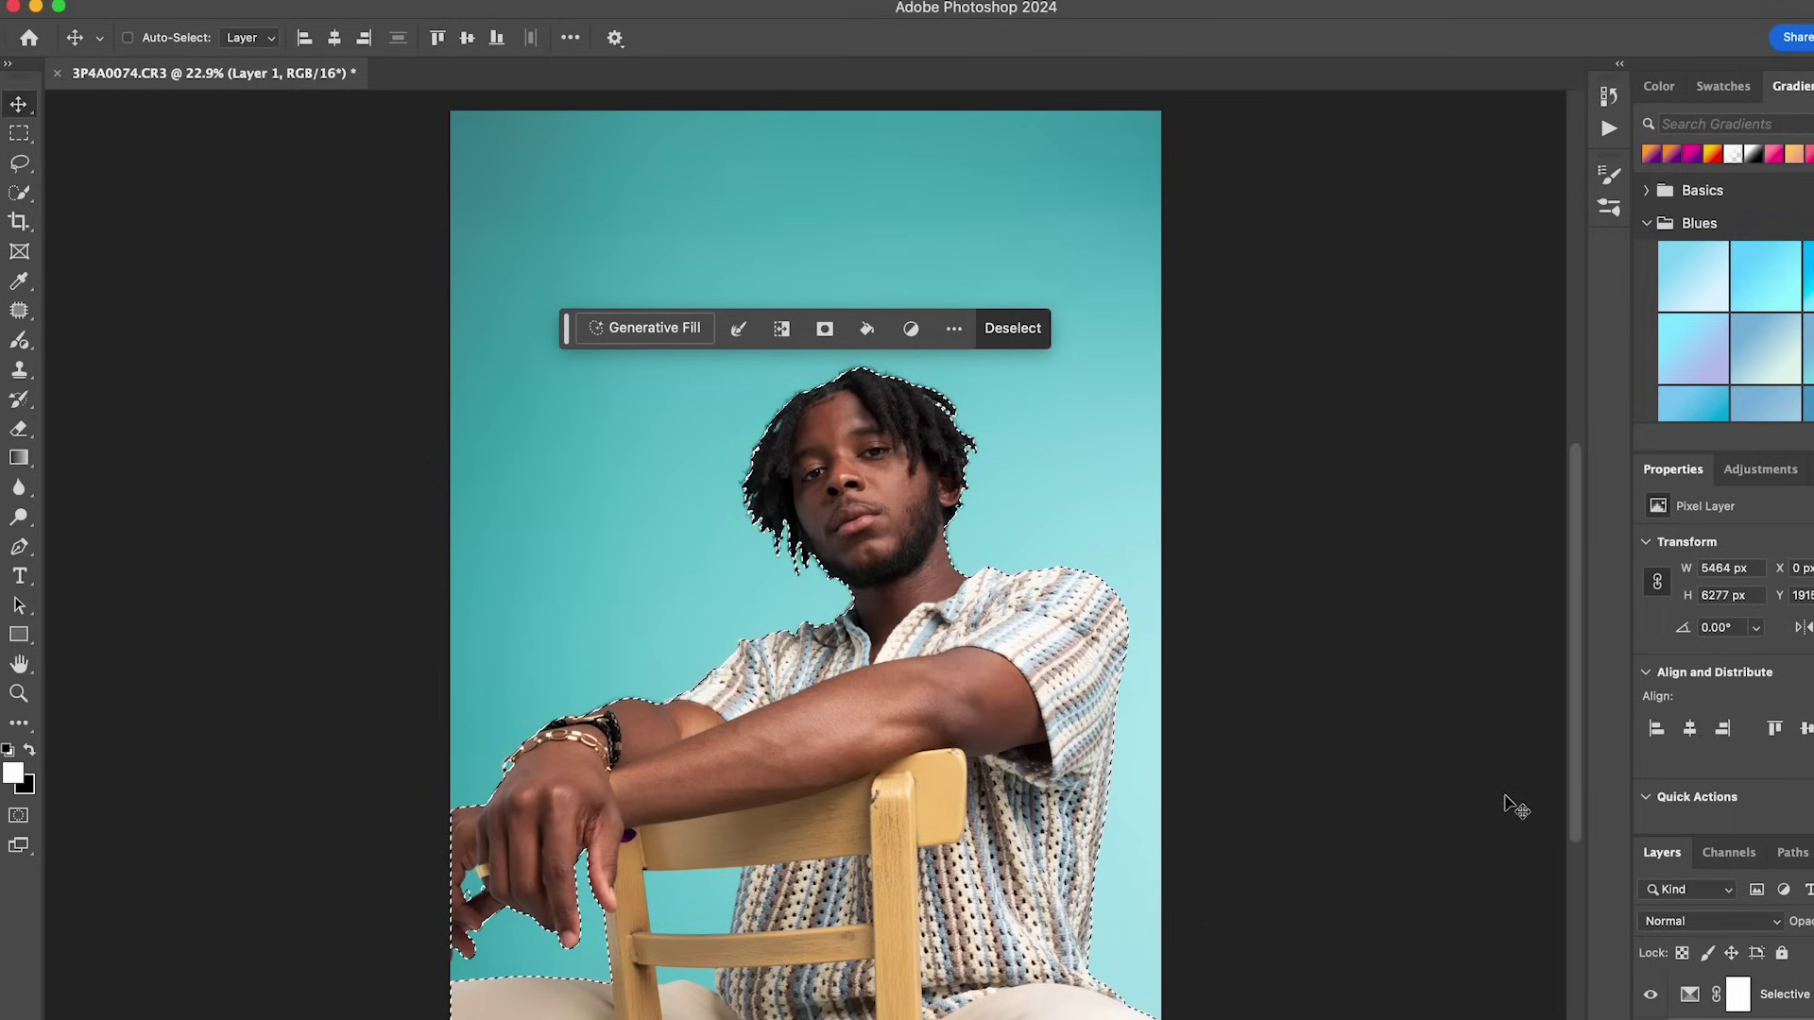
pyautogui.press('super+shift+i')
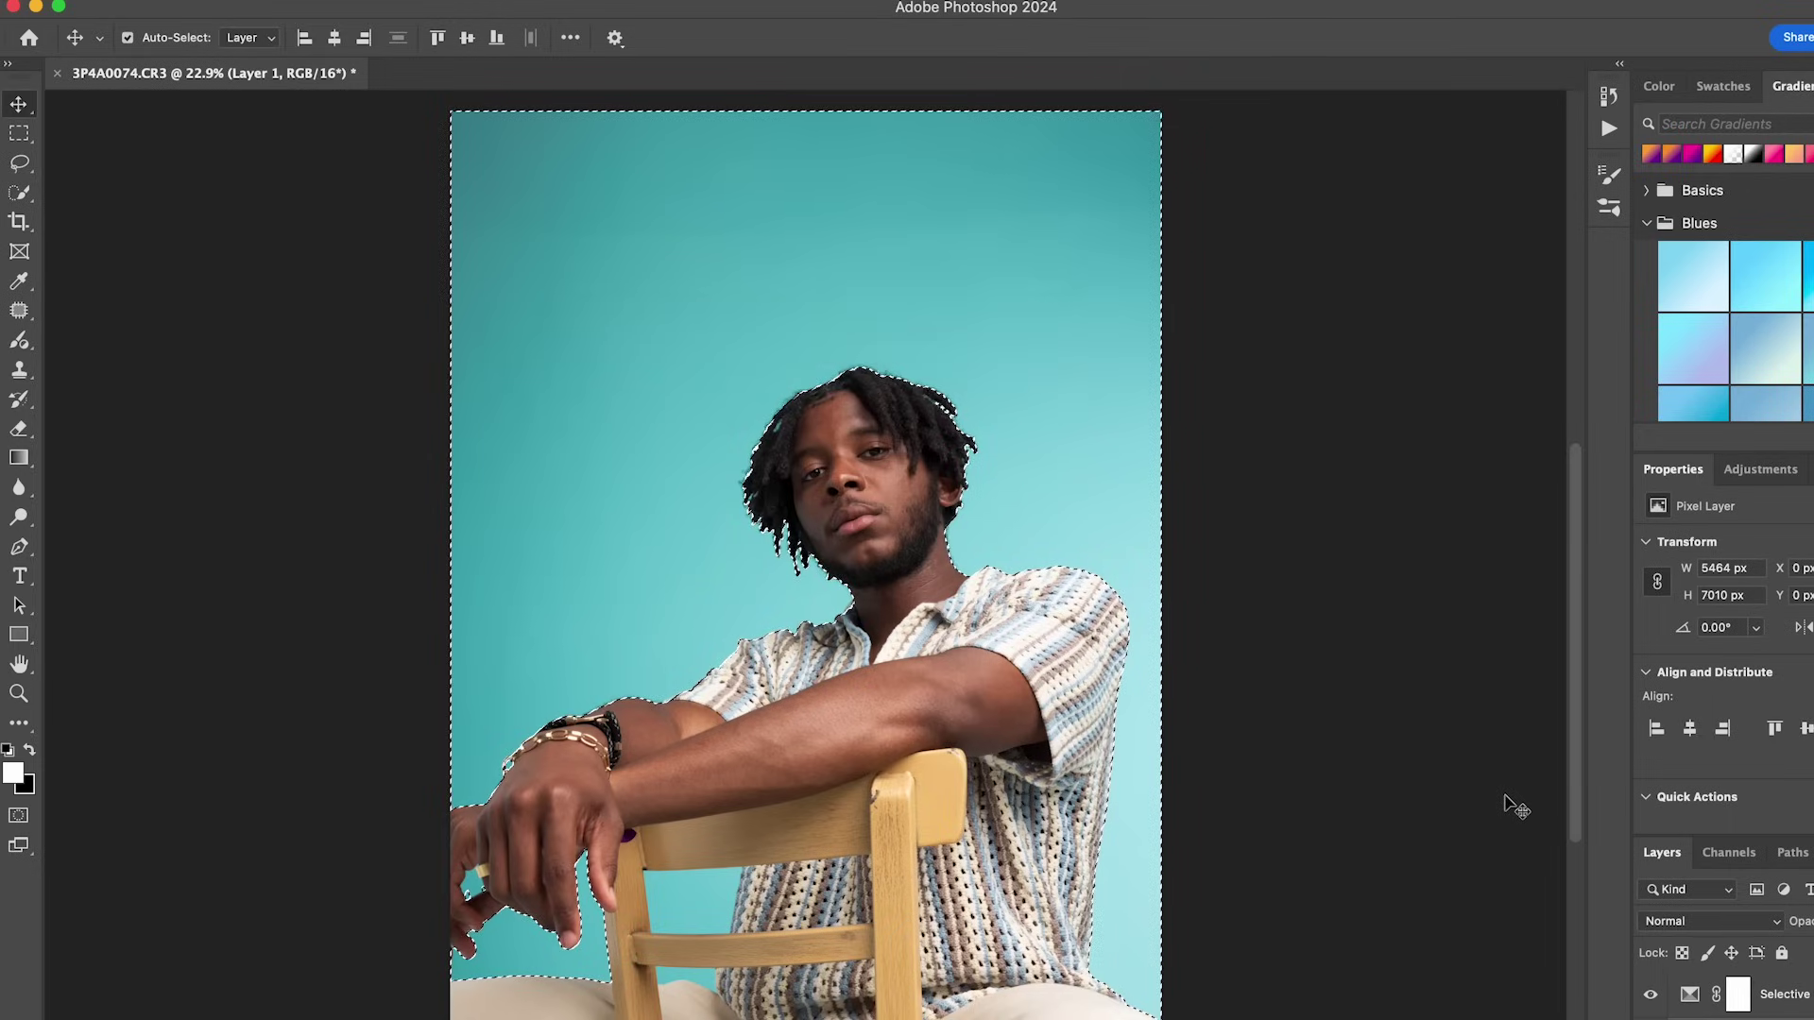
# - Load the pink-to-teal preset from the Blues gradient set into the Gradient tool
pyautogui.click(19, 460)
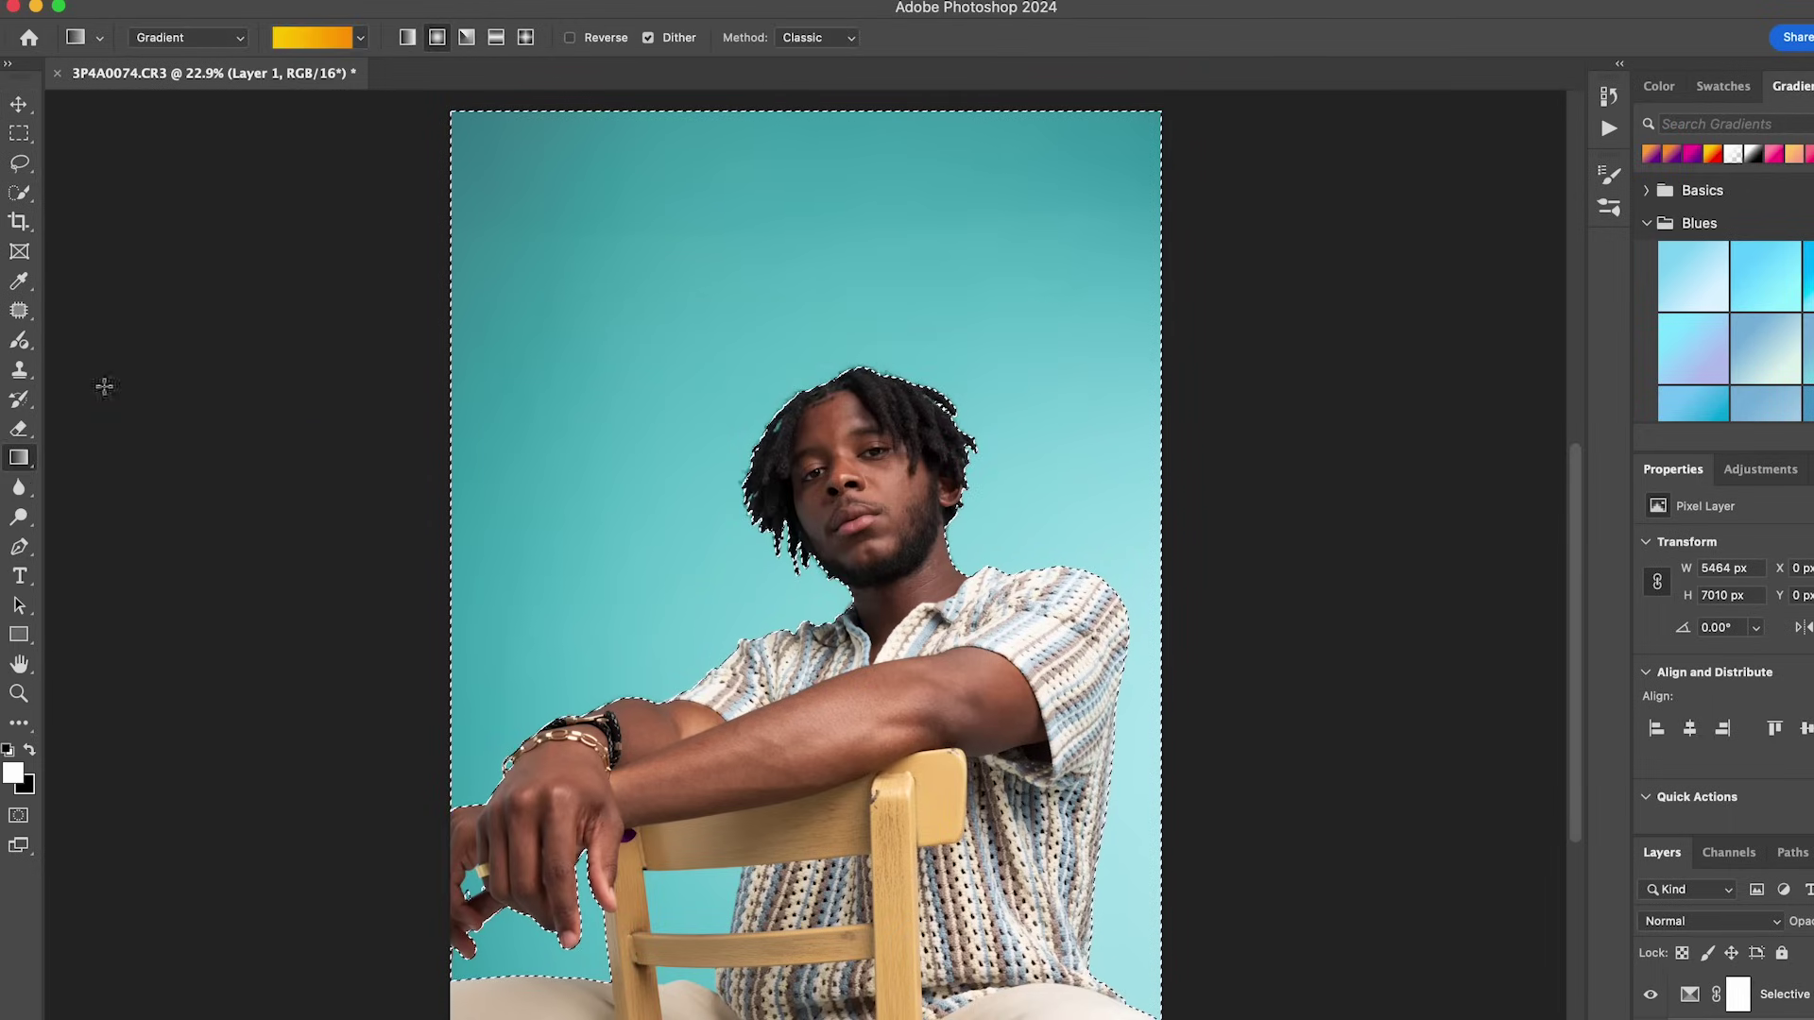
pyautogui.click(360, 38)
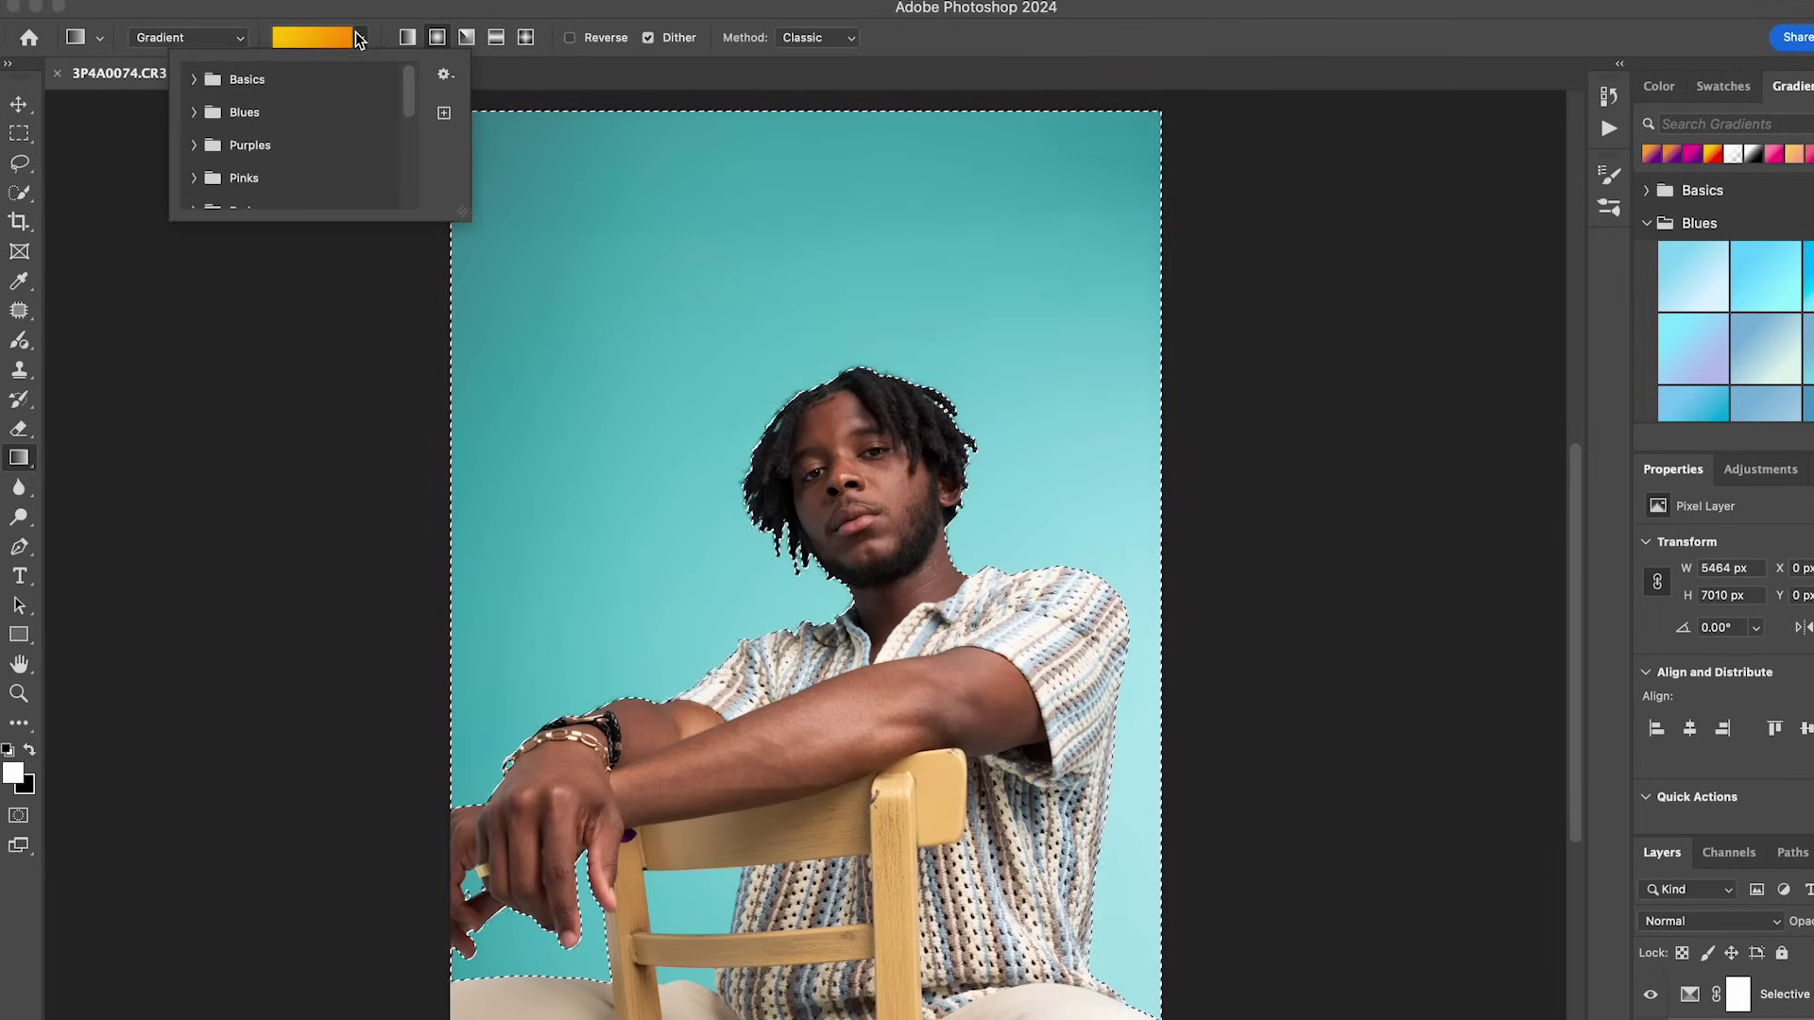
pyautogui.click(193, 113)
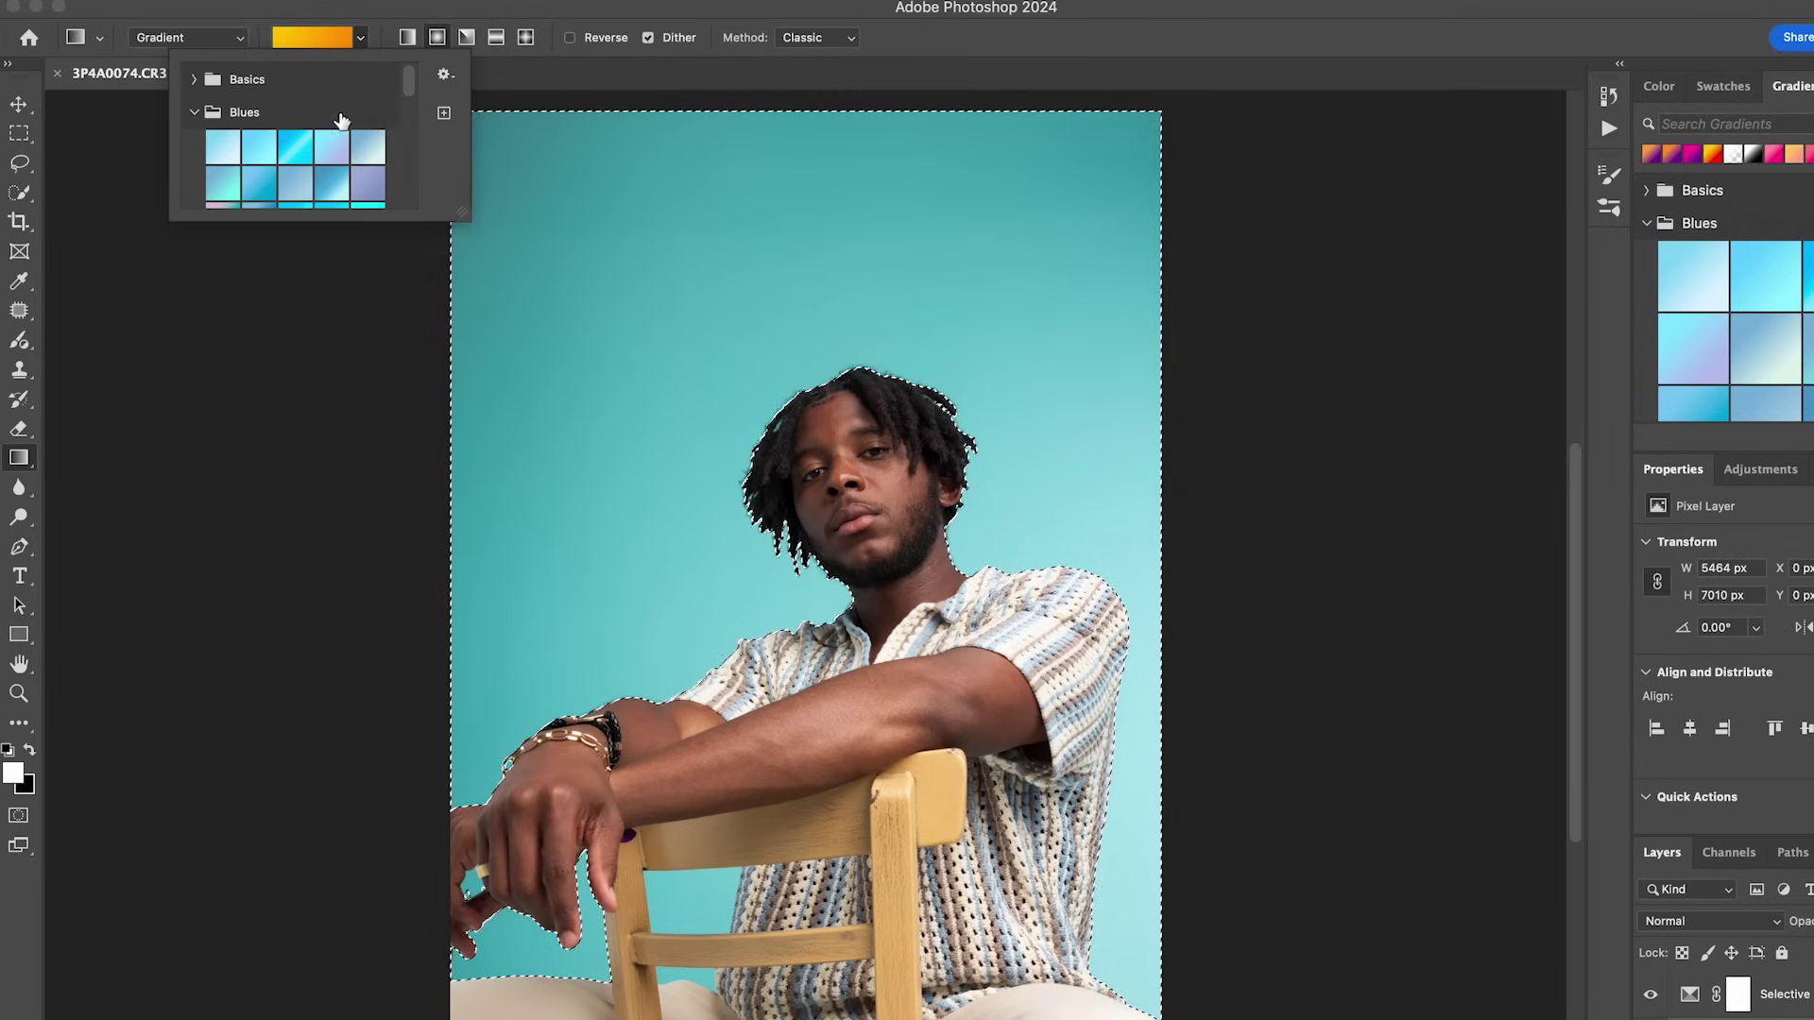
pyautogui.scroll(-1, 333, 159)
pyautogui.click(365, 180)
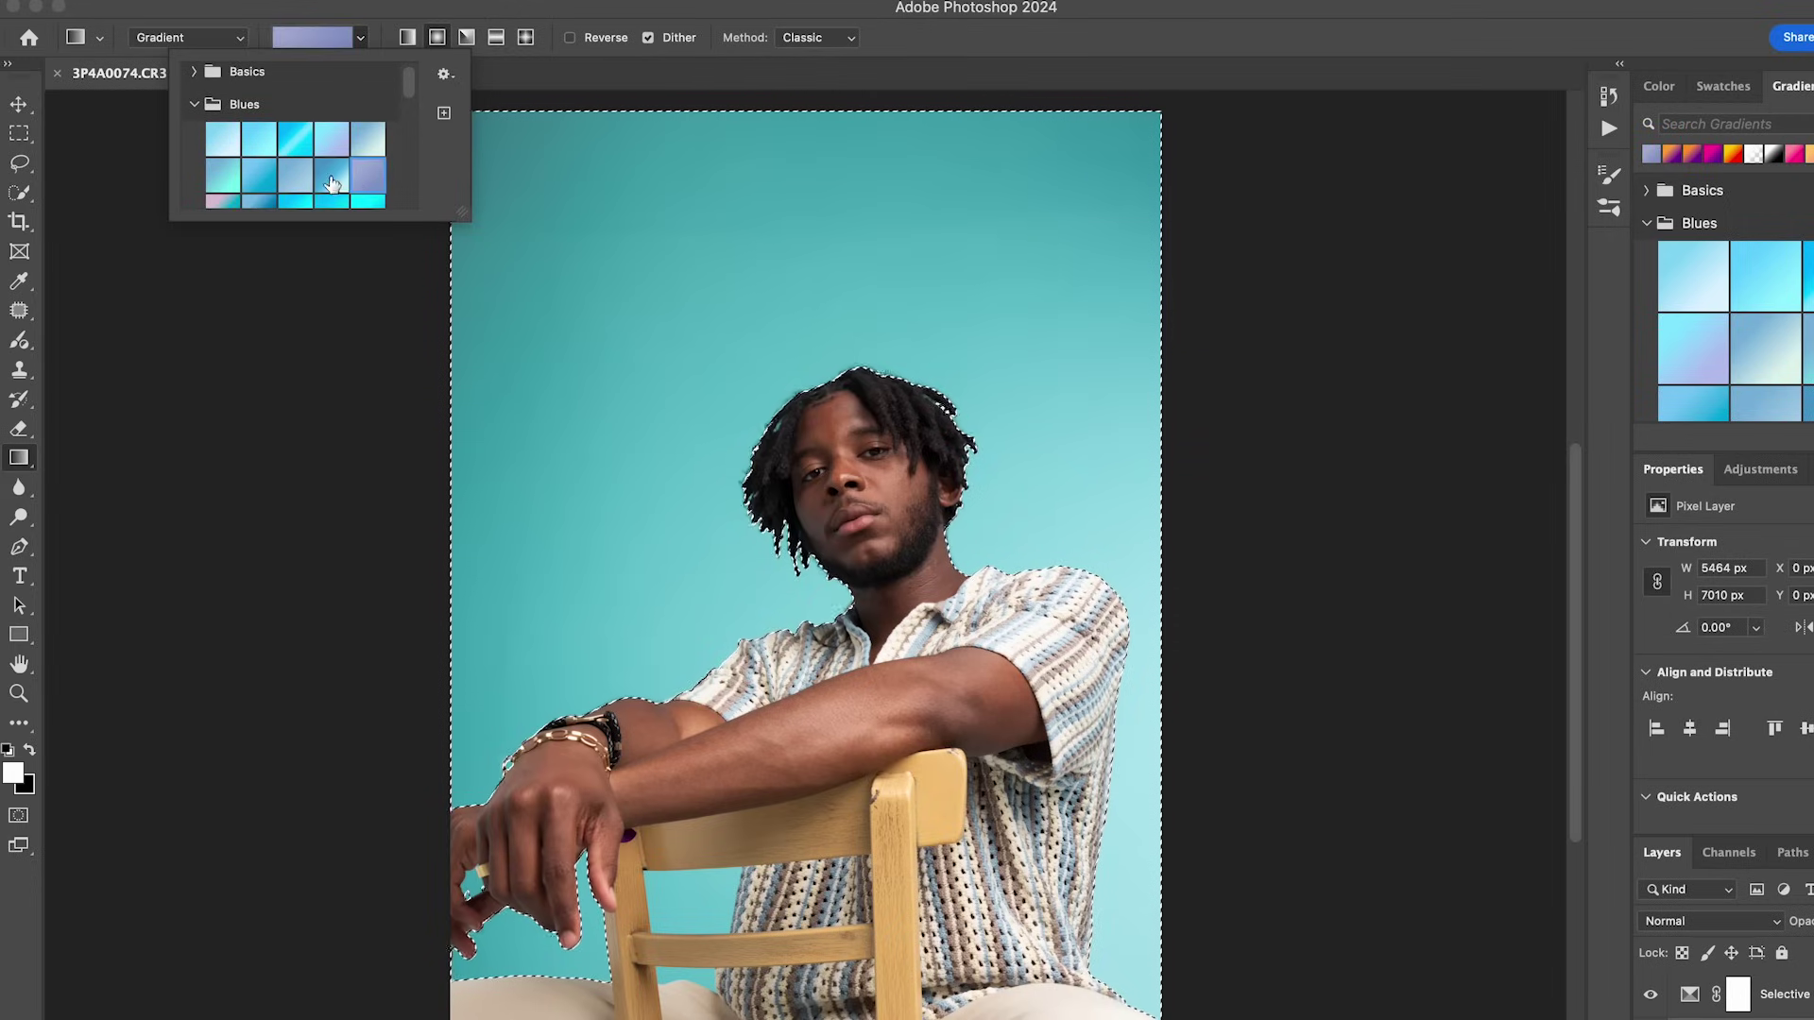
pyautogui.scroll(-2, 331, 187)
pyautogui.click(219, 188)
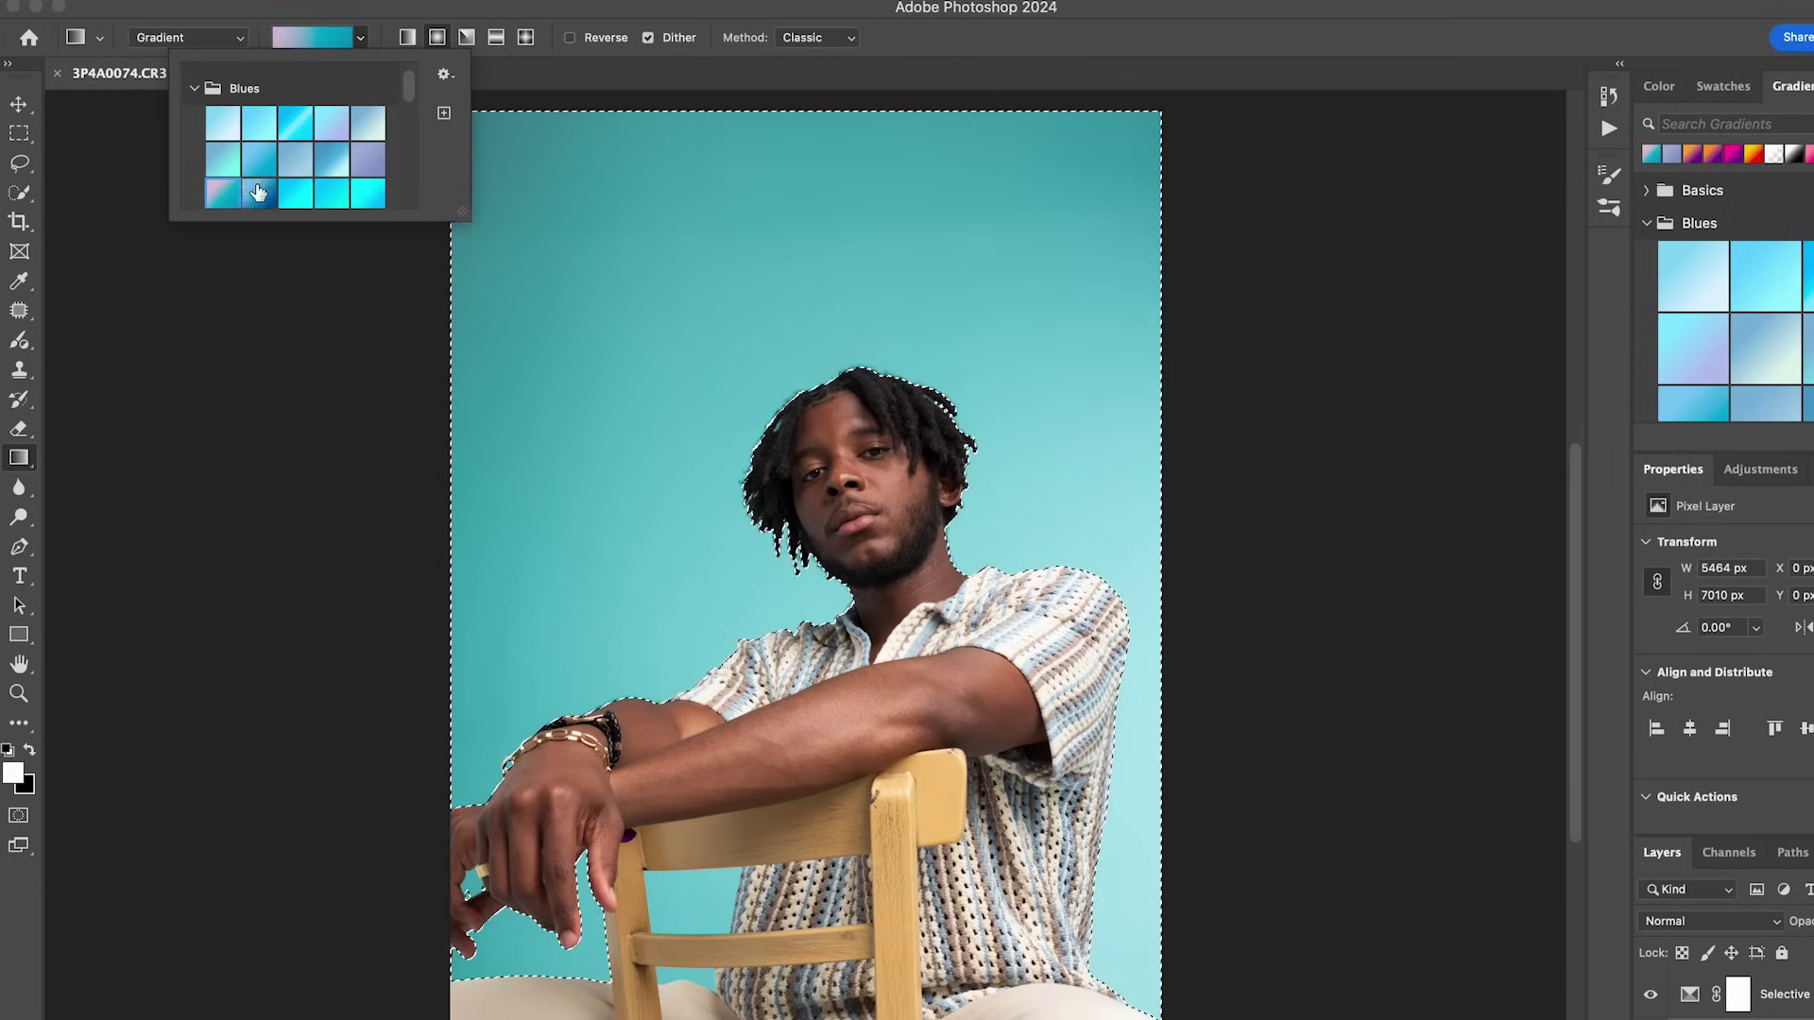
pyautogui.scroll(-4, 293, 175)
pyautogui.scroll(3, 321, 182)
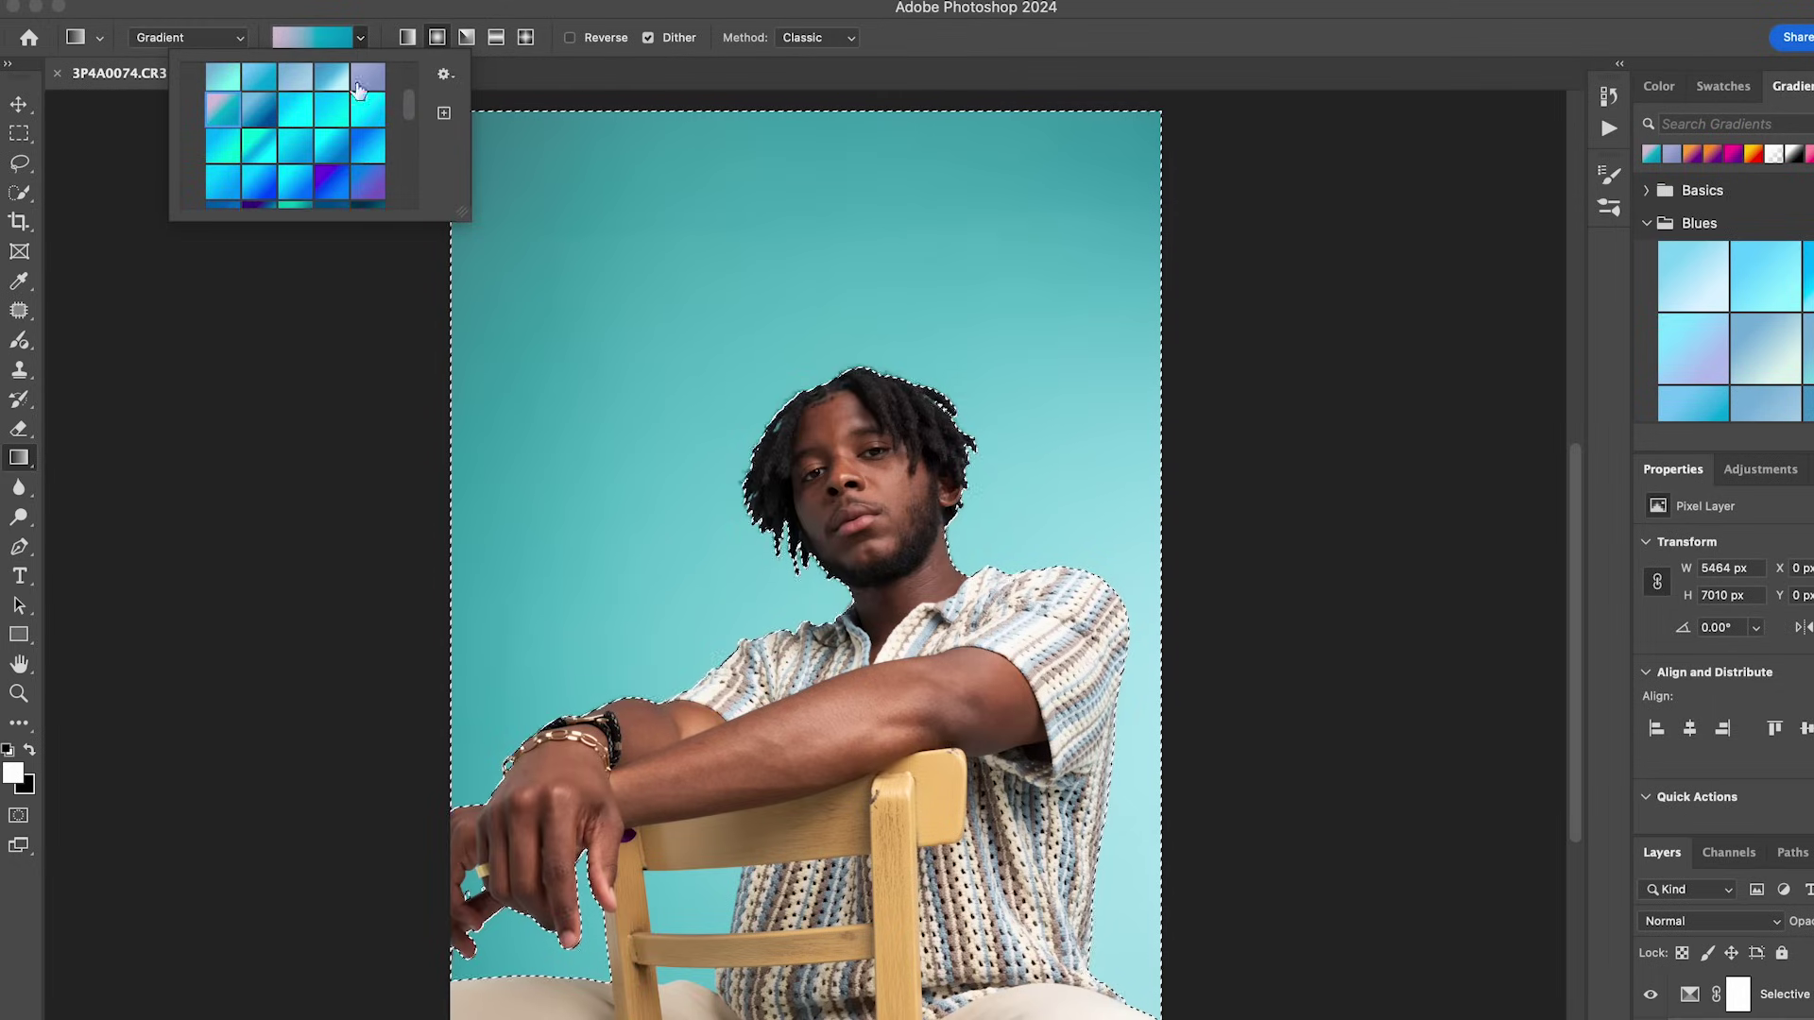
pyautogui.click(408, 38)
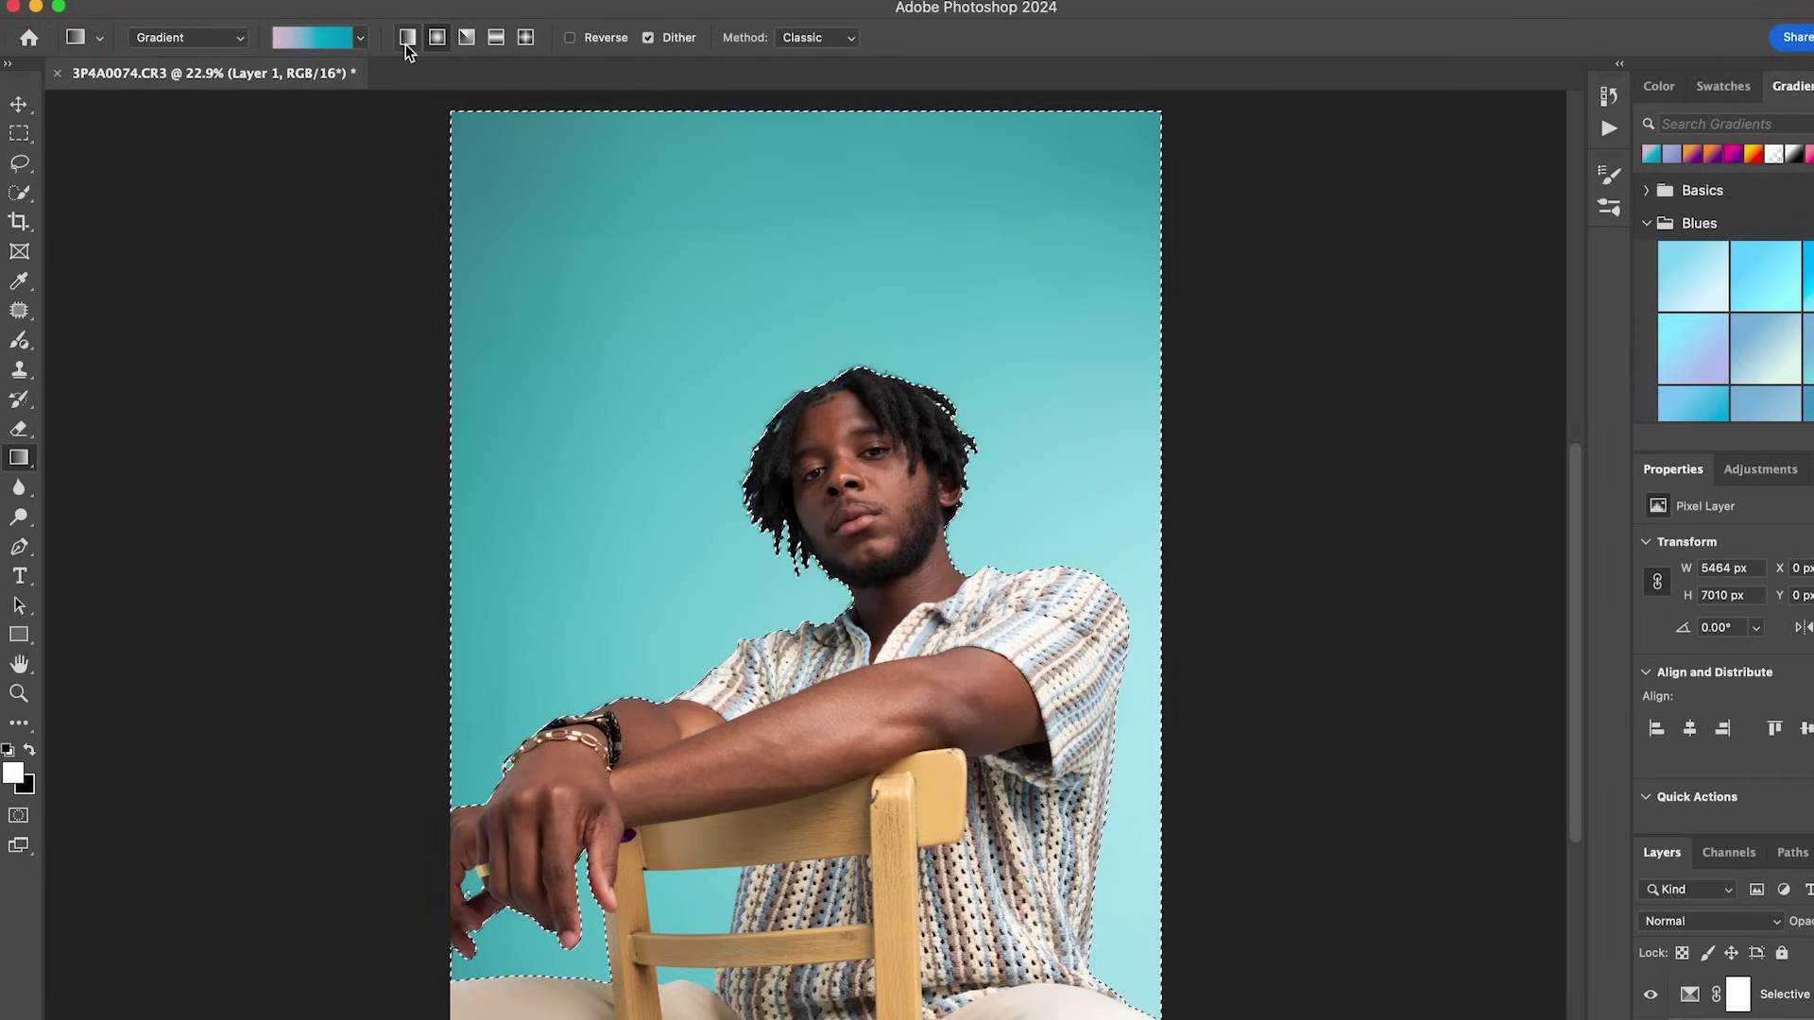
# - Preview the gradient styles and draw a gradient across the selected background
pyautogui.click(436, 42)
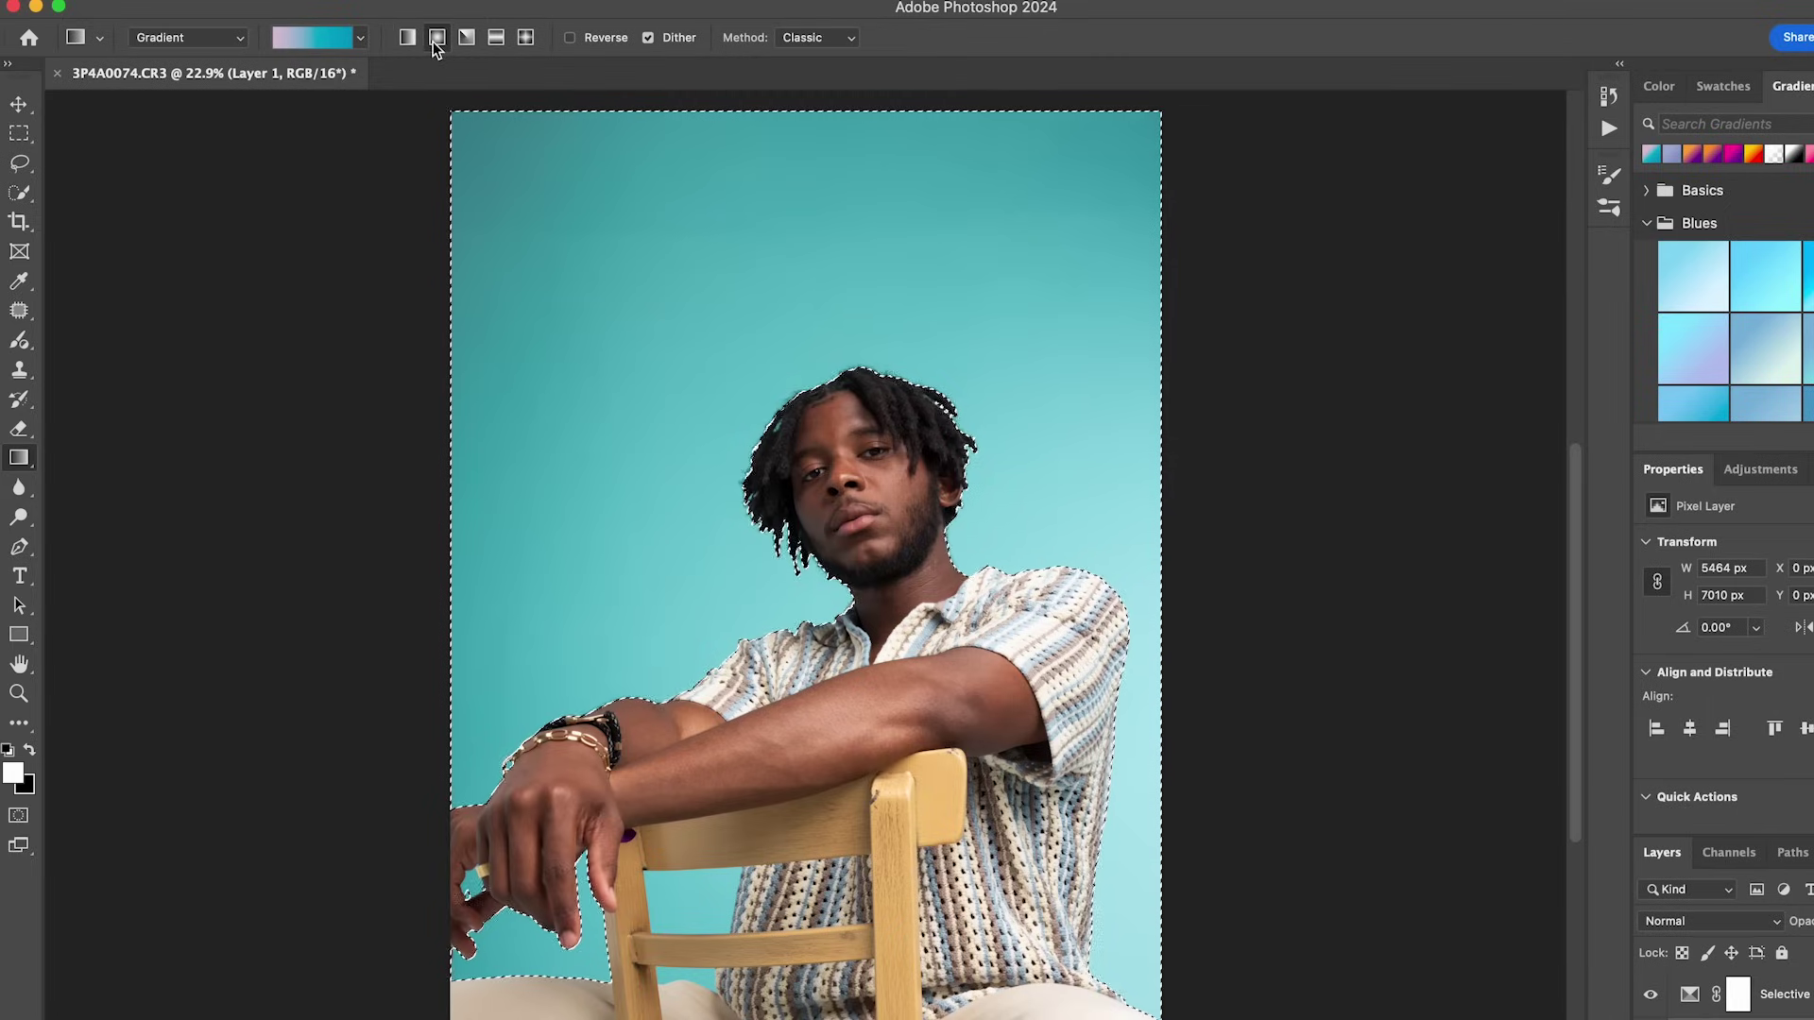
pyautogui.click(466, 43)
pyautogui.click(493, 42)
pyautogui.click(526, 42)
pyautogui.moveTo(891, 709); pyautogui.dragTo(635, 294)
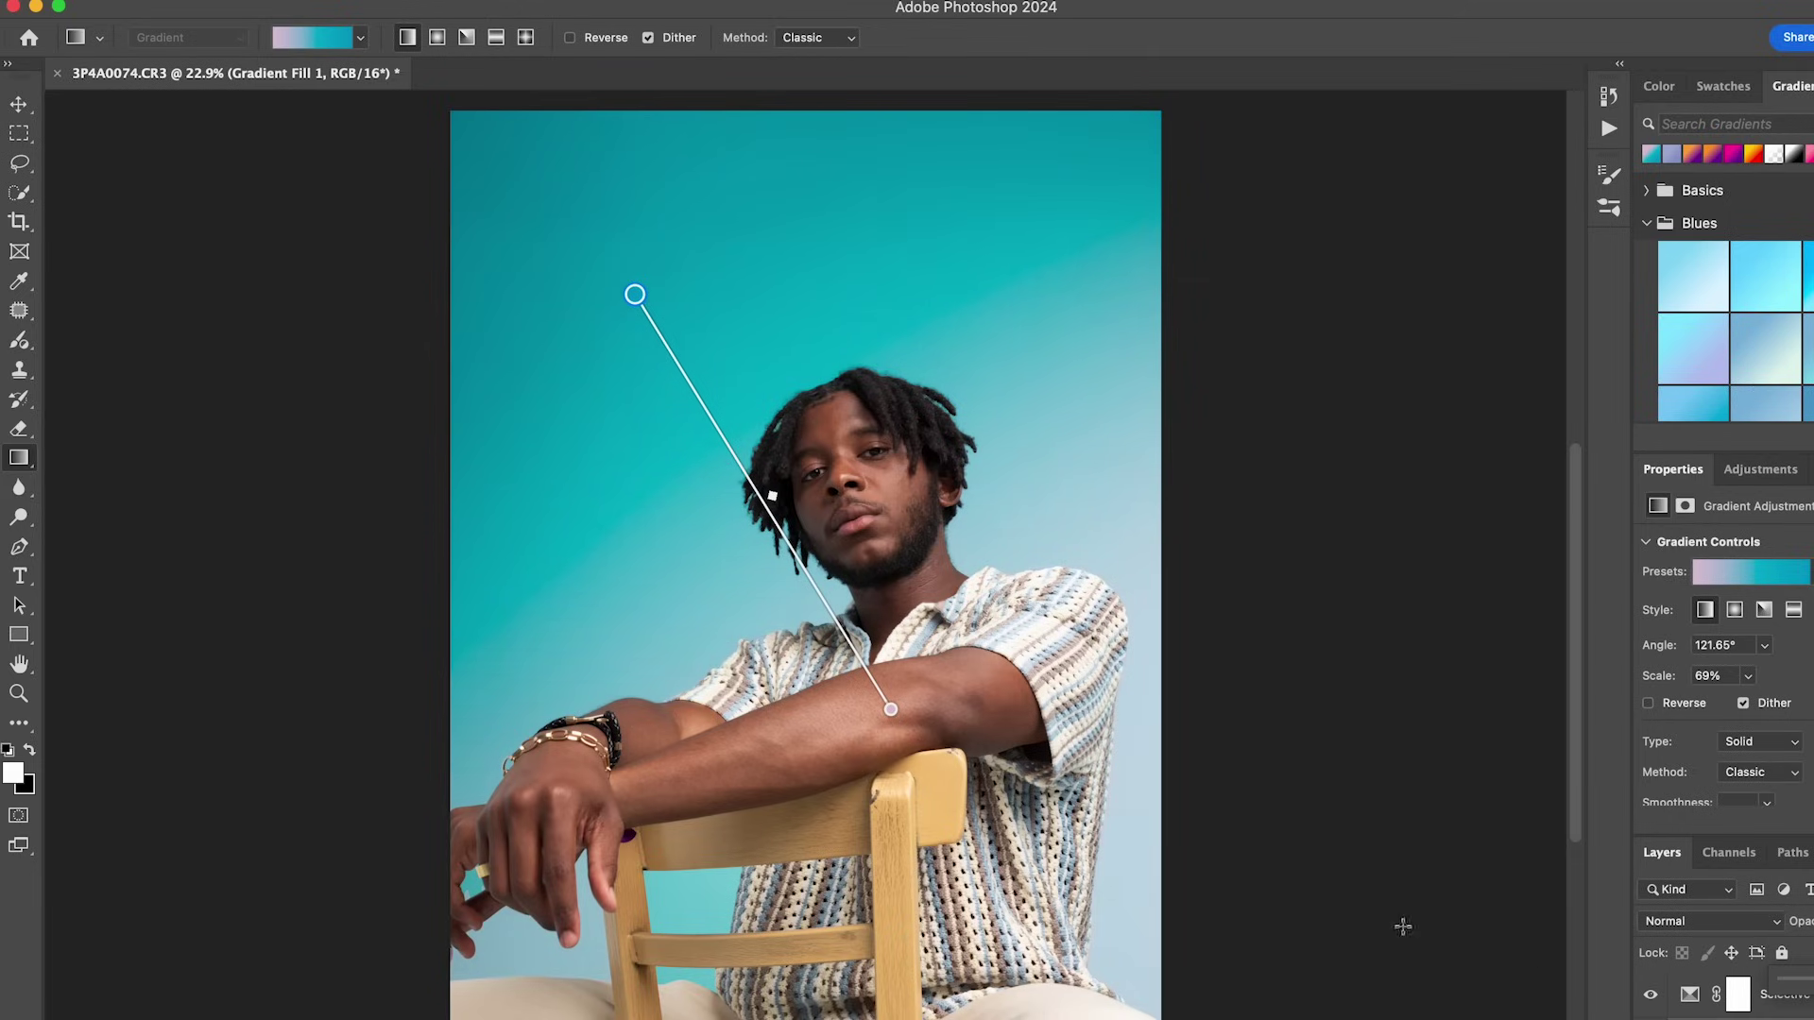
# - Make the gradient radial and move its centre and midpoint up-left to lighten the backdrop
pyautogui.click(436, 37)
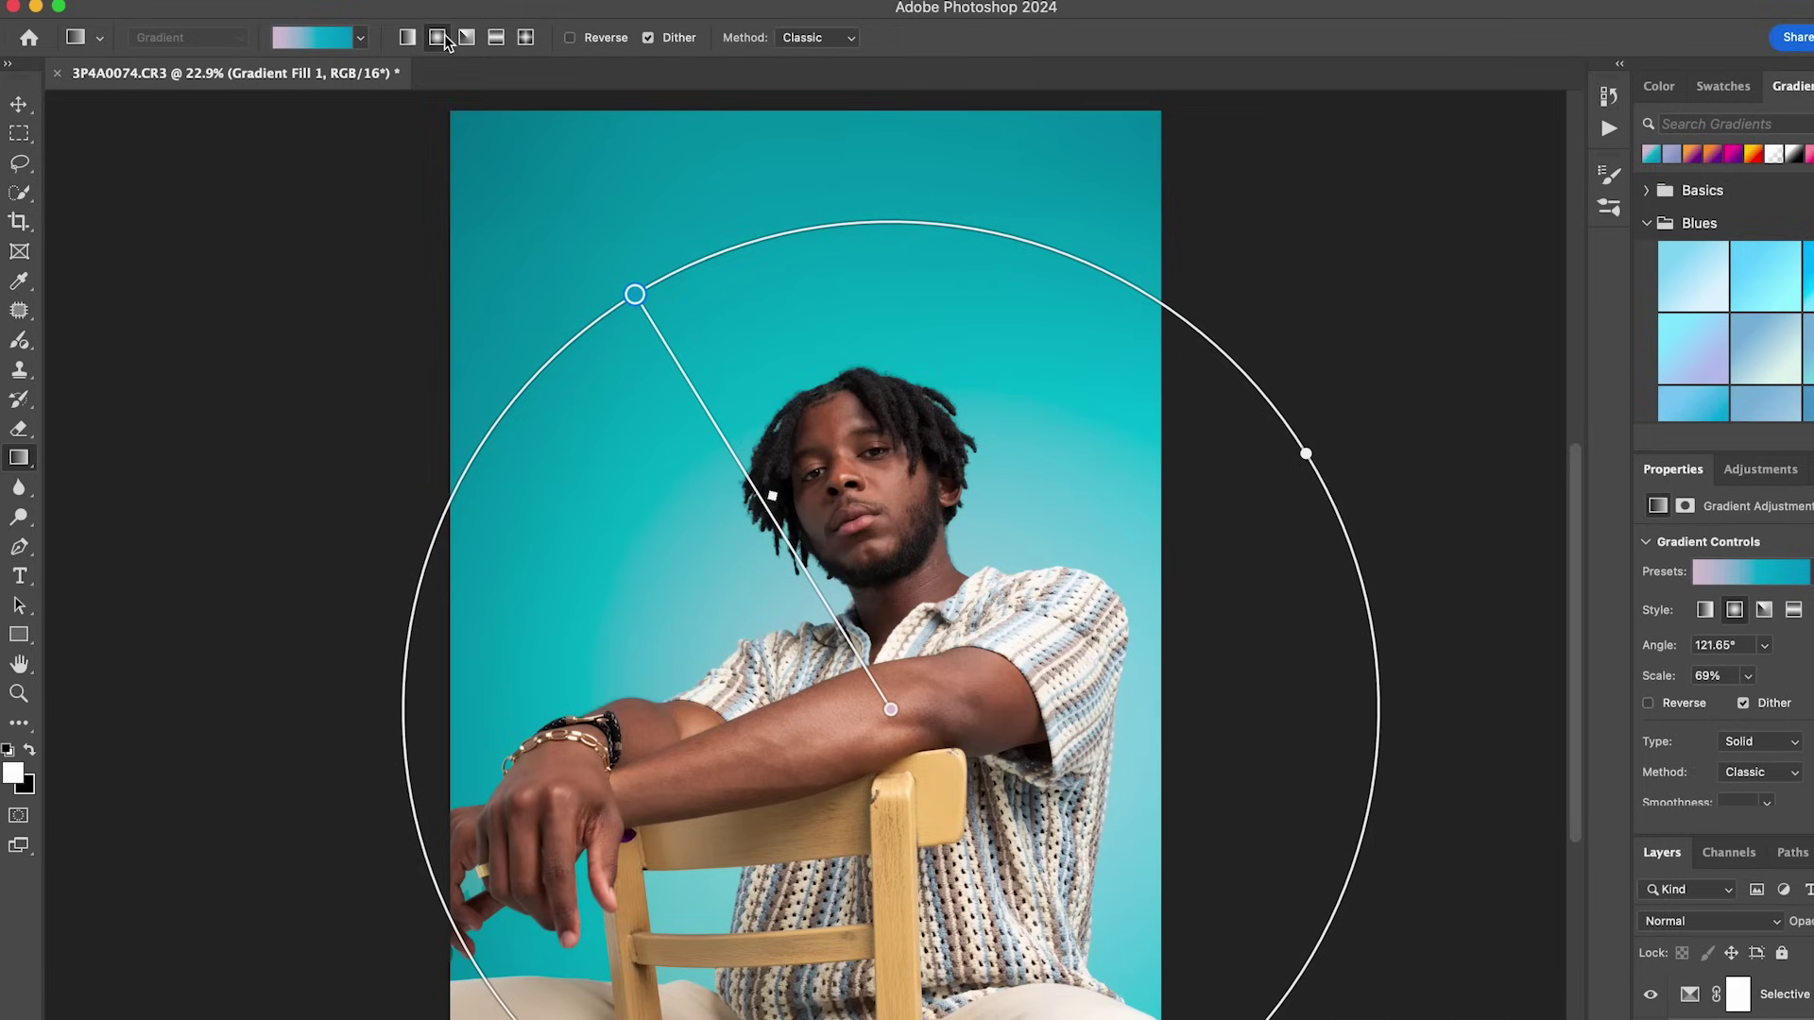
pyautogui.moveTo(898, 710); pyautogui.dragTo(858, 592)
pyautogui.moveTo(732, 377); pyautogui.dragTo(659, 274)
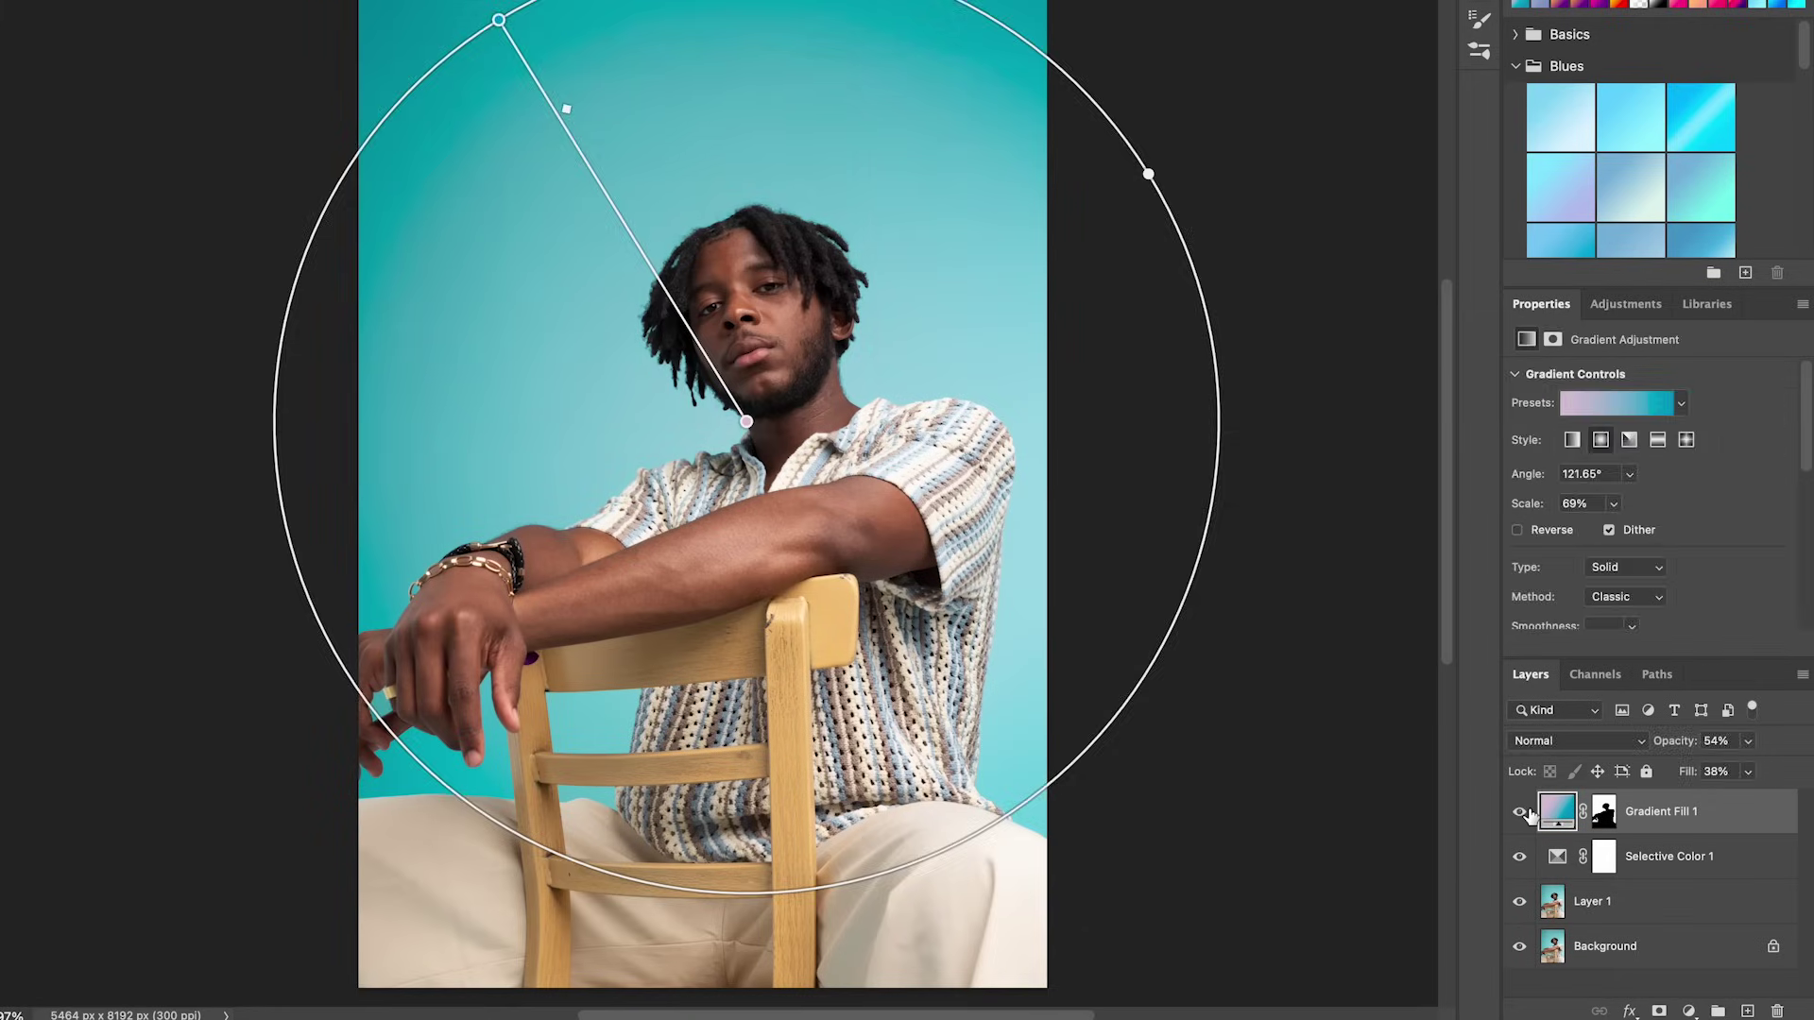
# - Toggle the gradient layer's visibility and inspect its gradient presets and mask settings
pyautogui.click(1650, 994)
pyautogui.click(1650, 994)
pyautogui.click(1531, 814)
pyautogui.click(1530, 814)
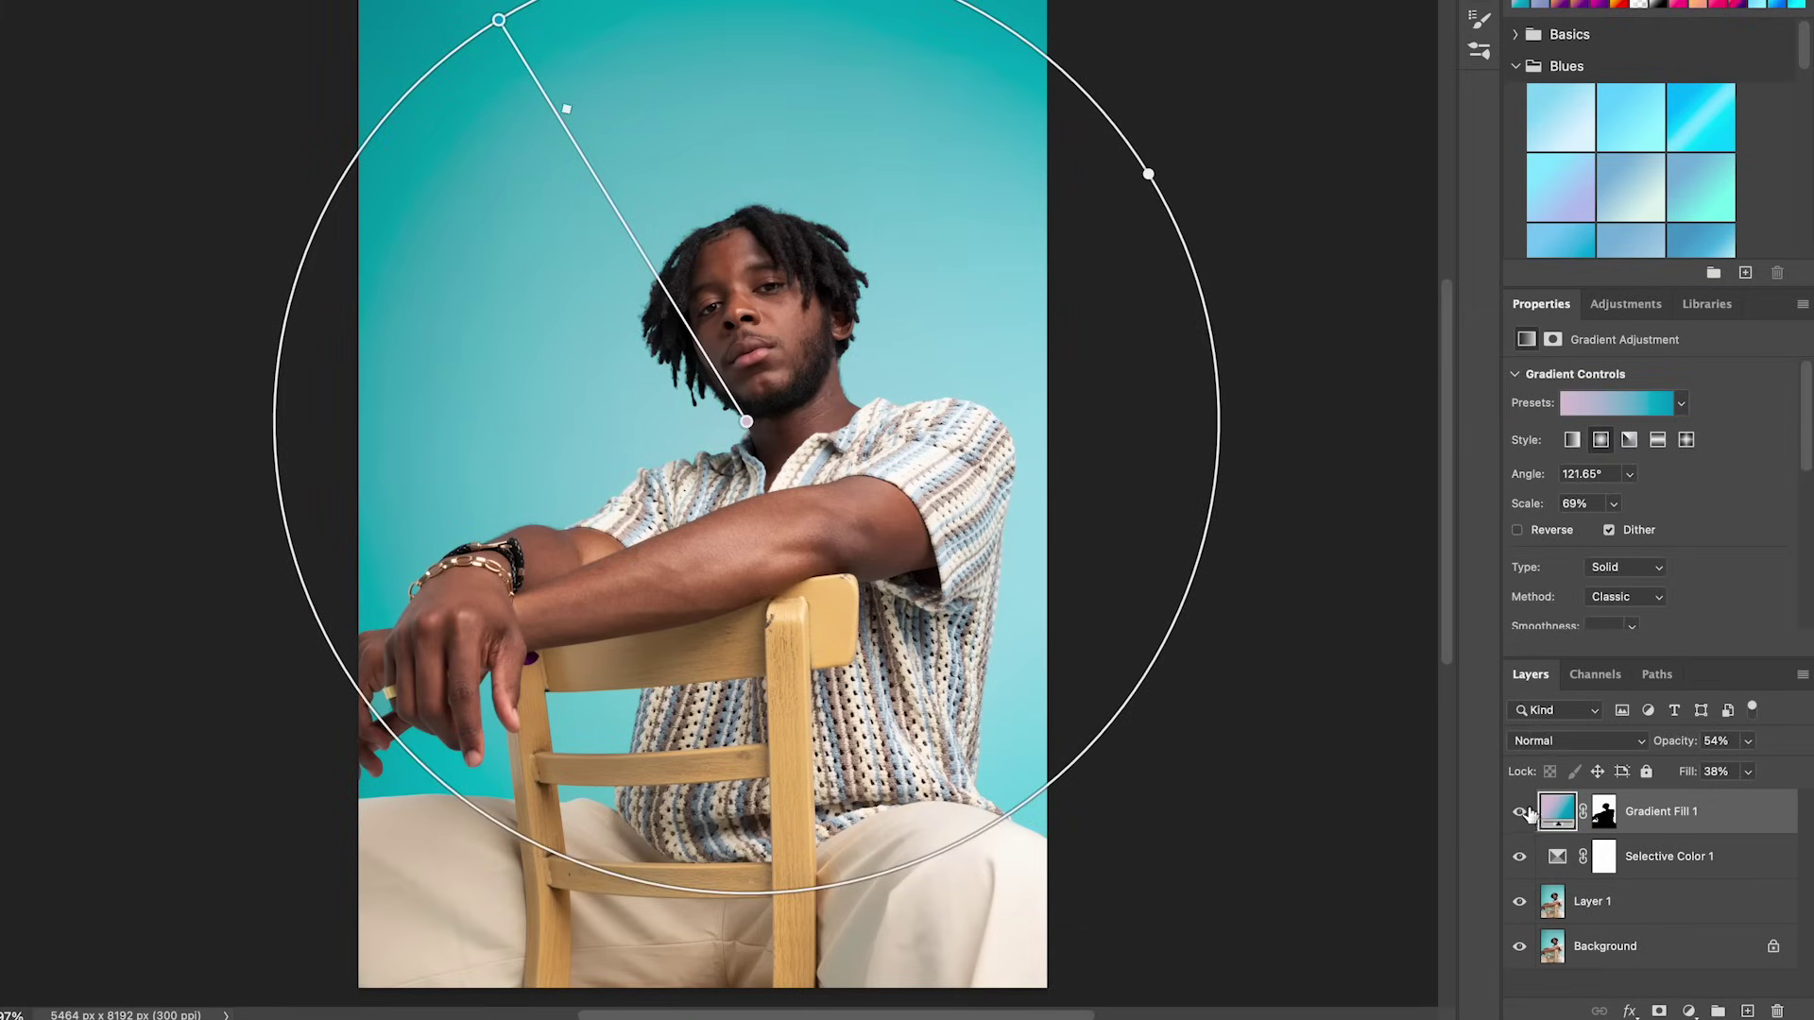
pyautogui.click(1638, 416)
pyautogui.click(1681, 406)
pyautogui.click(1682, 411)
pyautogui.click(1682, 411)
pyautogui.click(1683, 411)
pyautogui.moveTo(1736, 470); pyautogui.dragTo(1738, 420)
pyautogui.click(1644, 407)
pyautogui.click(1636, 406)
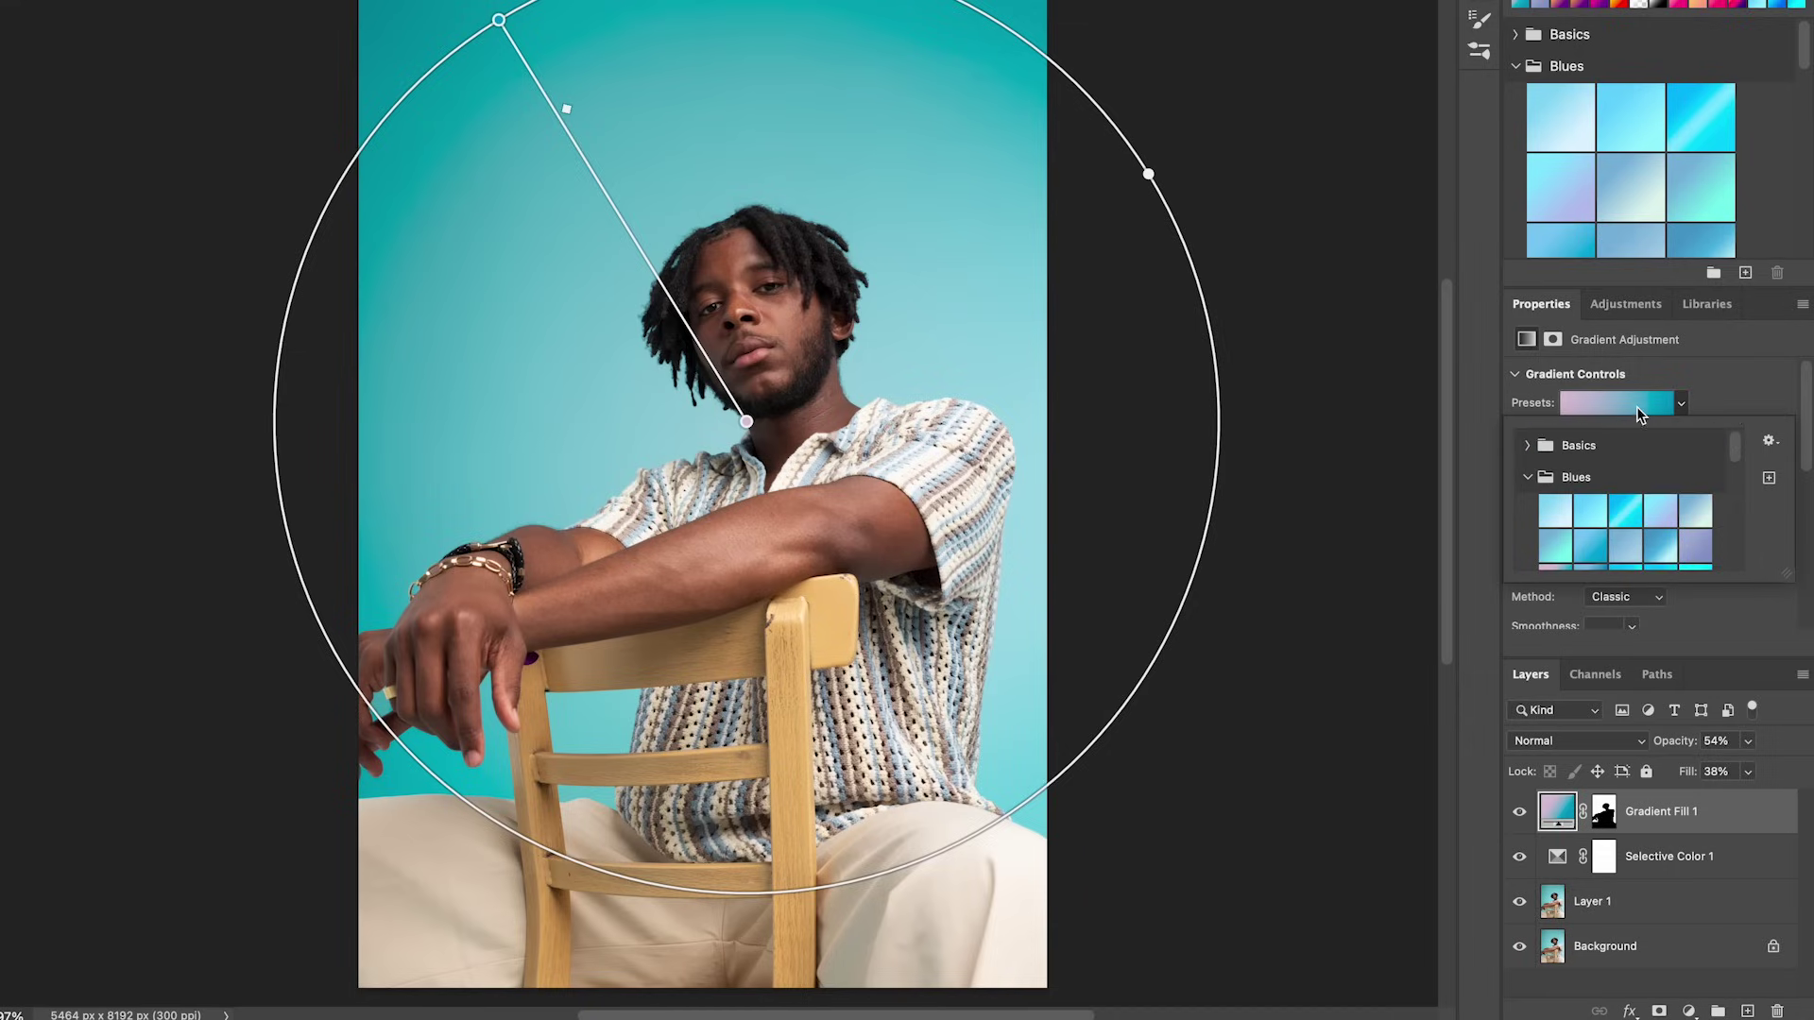
pyautogui.click(1636, 407)
pyautogui.click(1551, 341)
pyautogui.click(1529, 342)
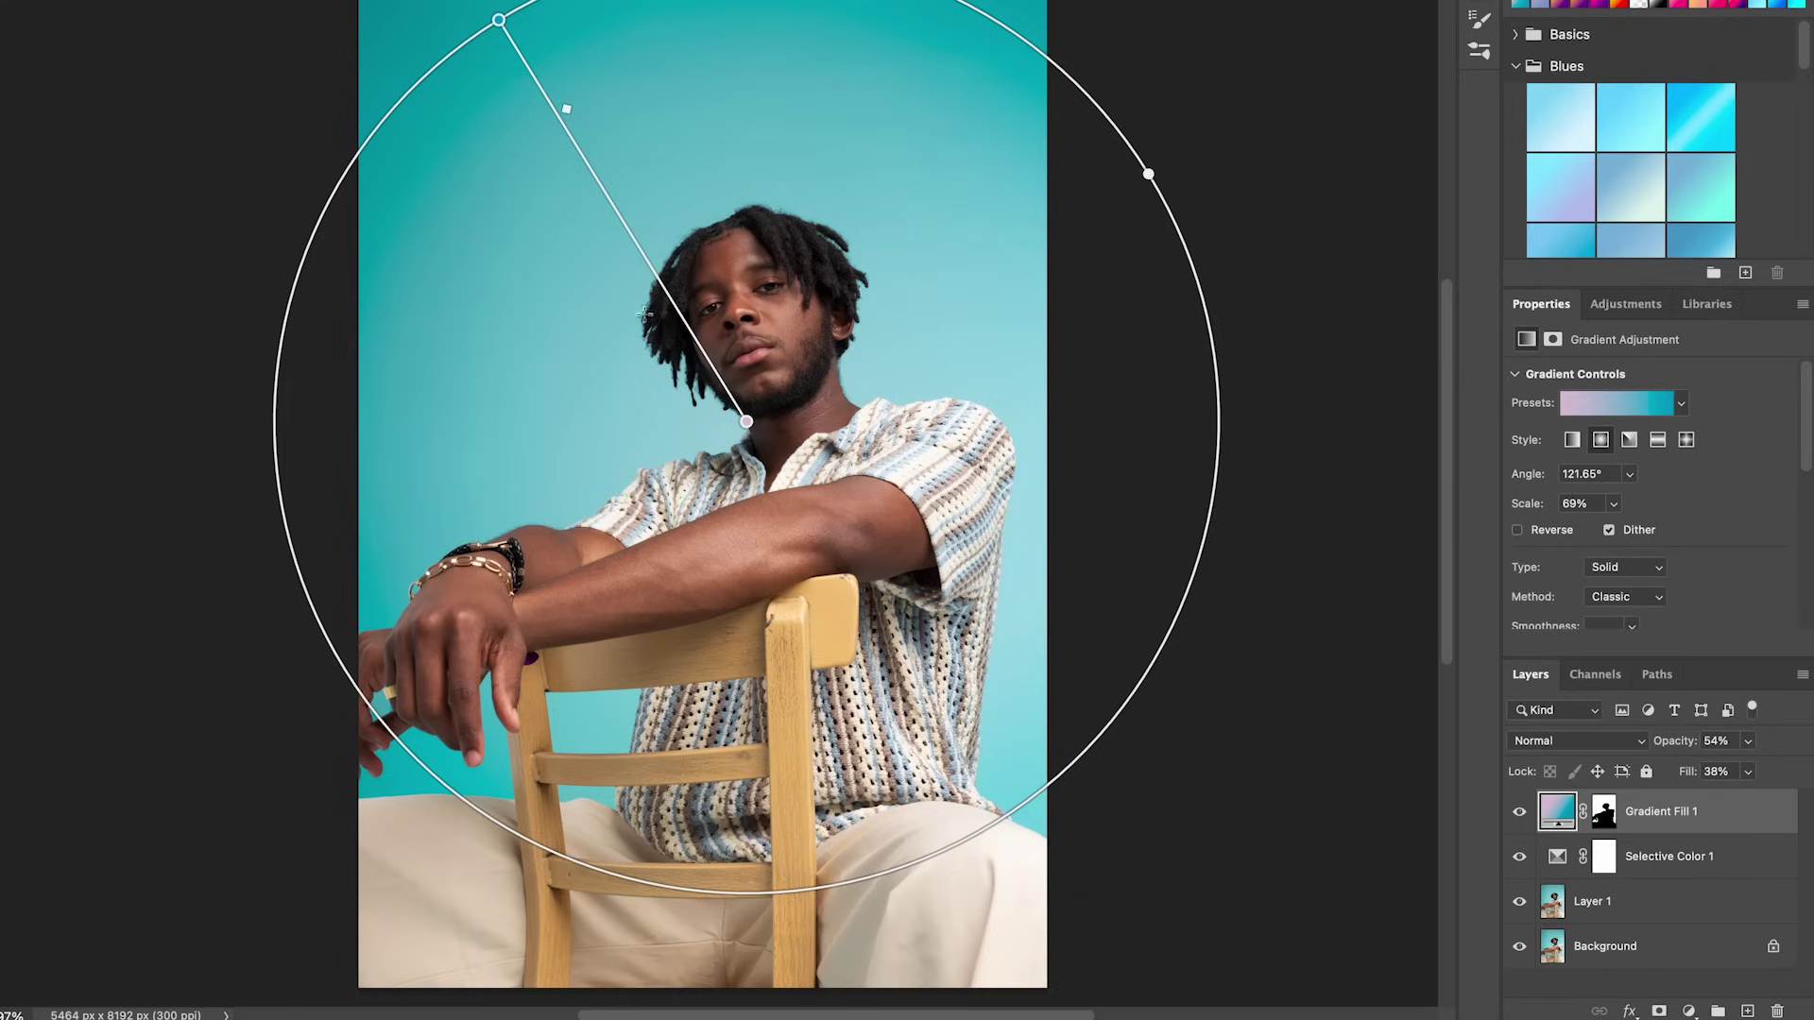
# - Replace the gradient's pink stop with light cream #e0dcd0 sampled from the trousers
pyautogui.doubleClick(746, 421)
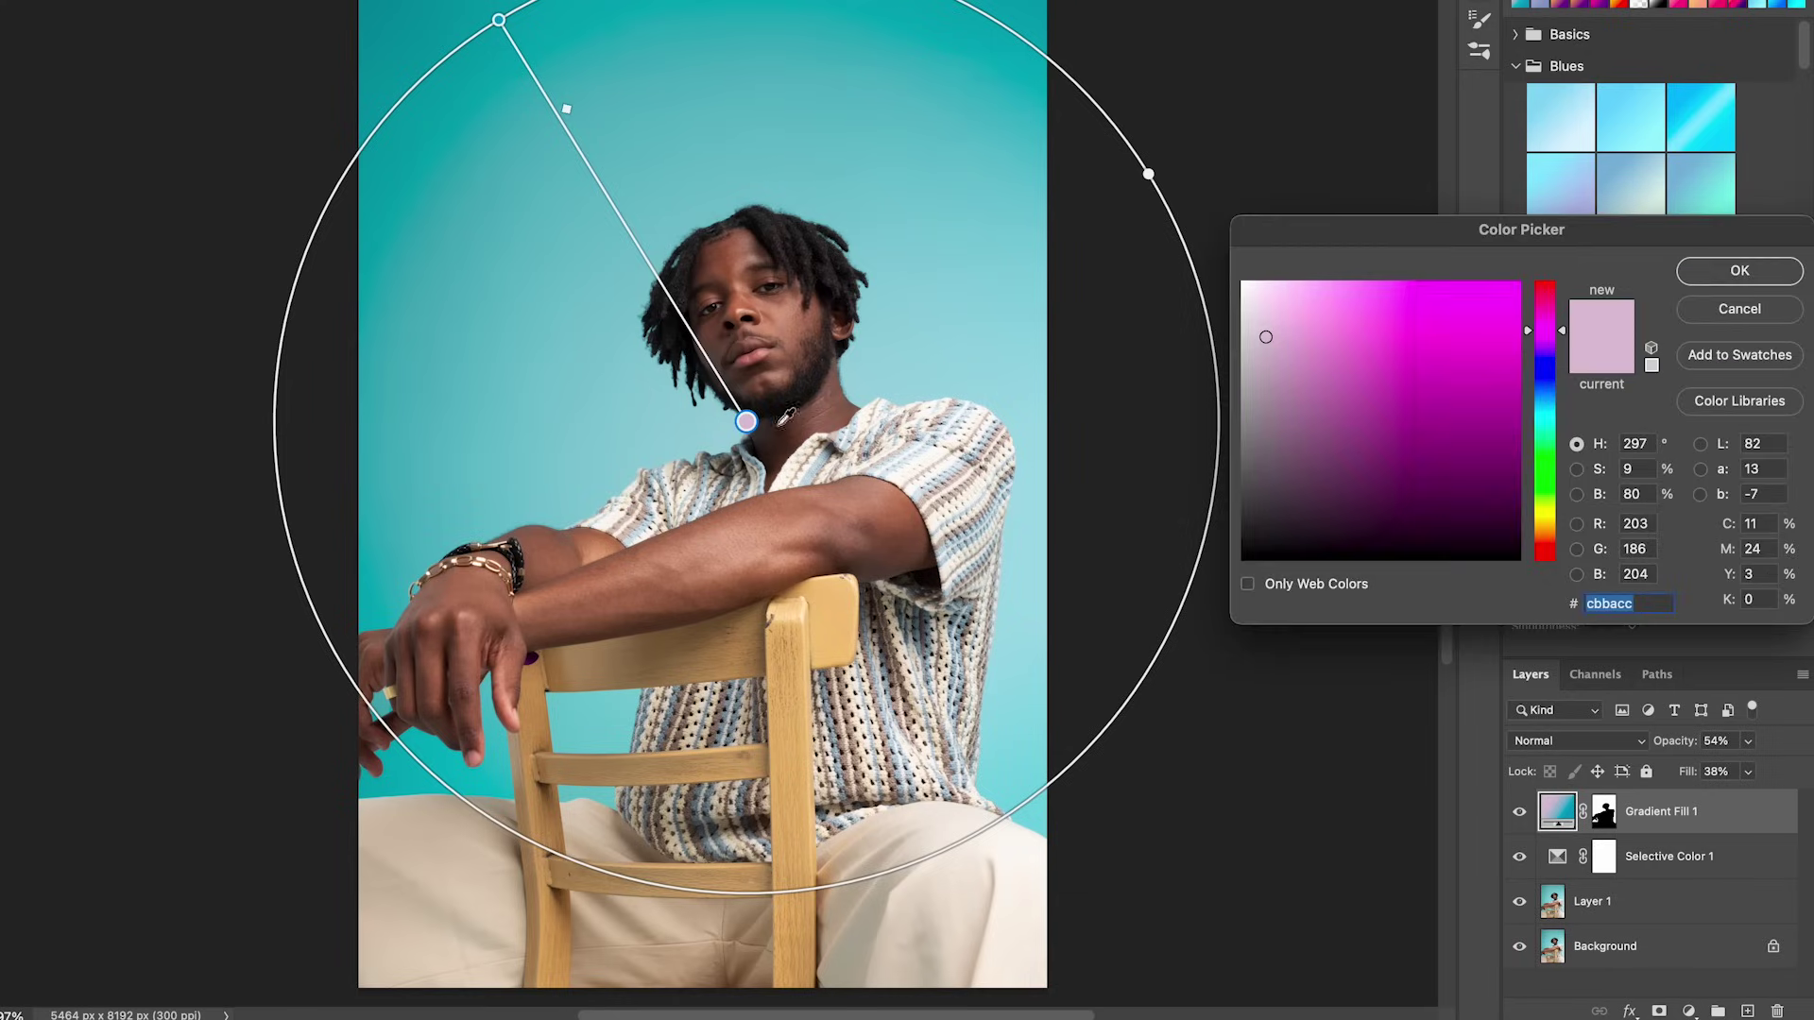
pyautogui.click(915, 431)
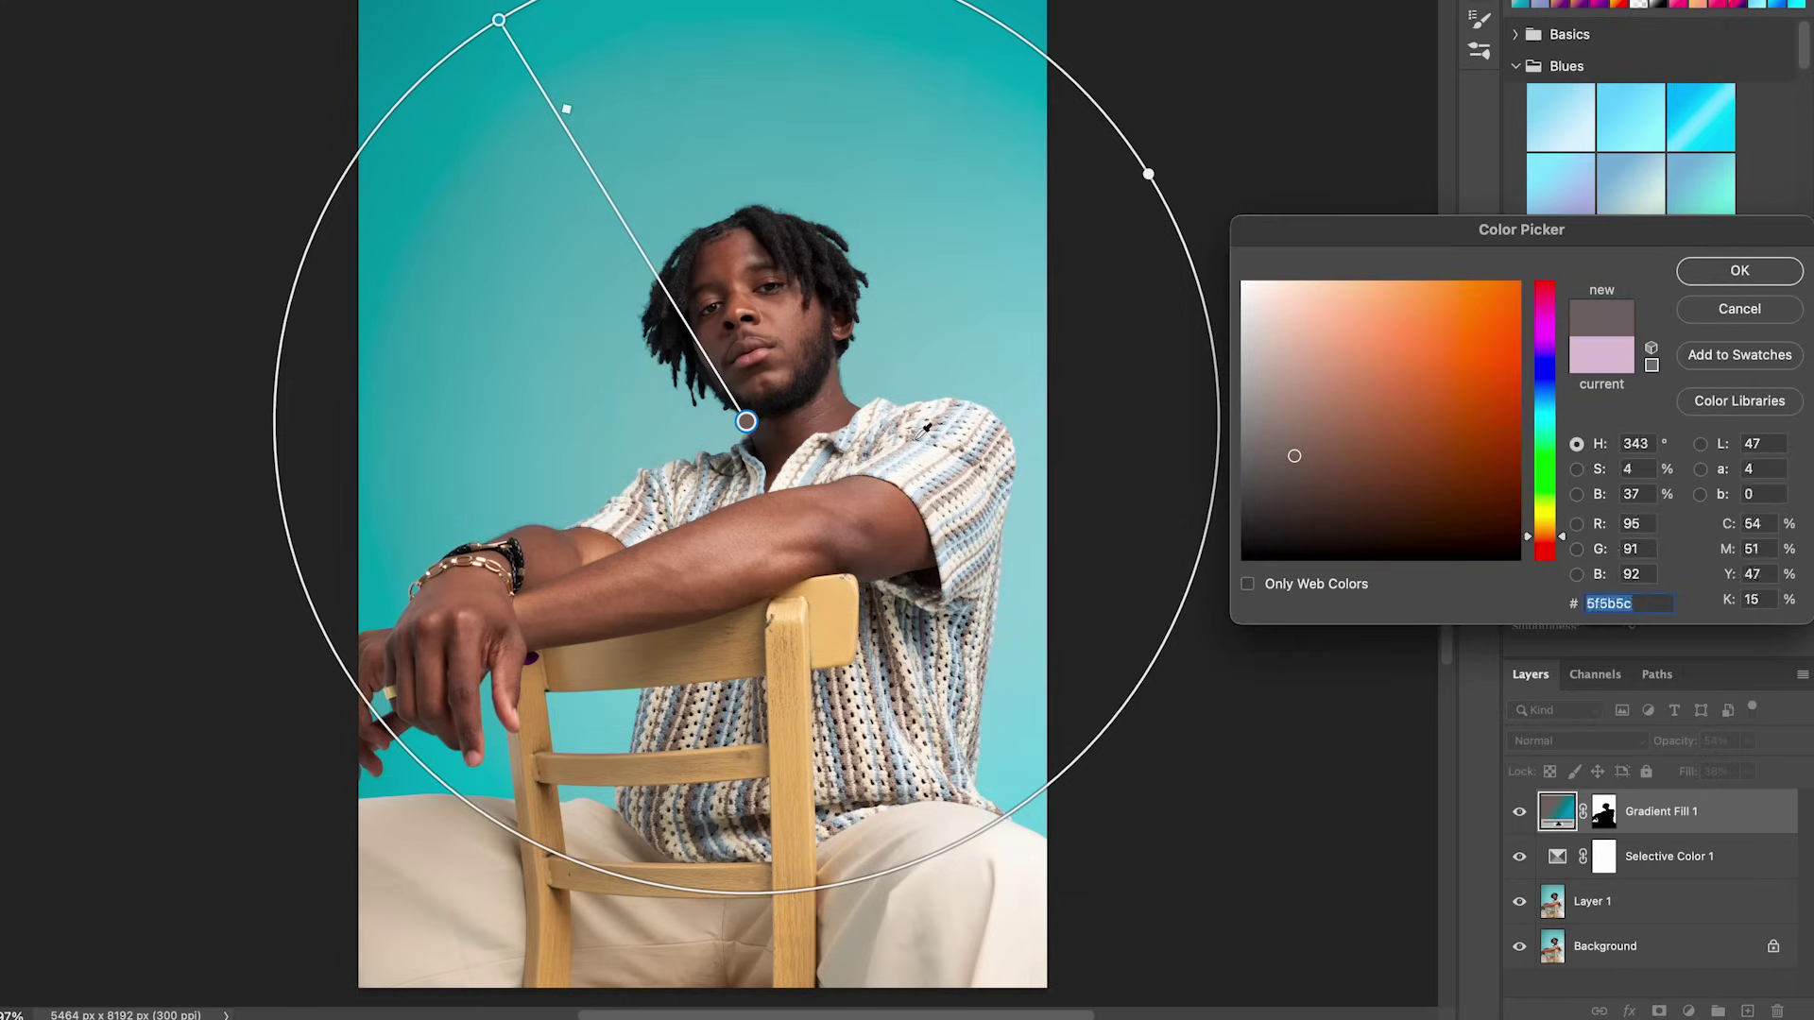
pyautogui.click(912, 436)
pyautogui.click(916, 478)
pyautogui.click(898, 510)
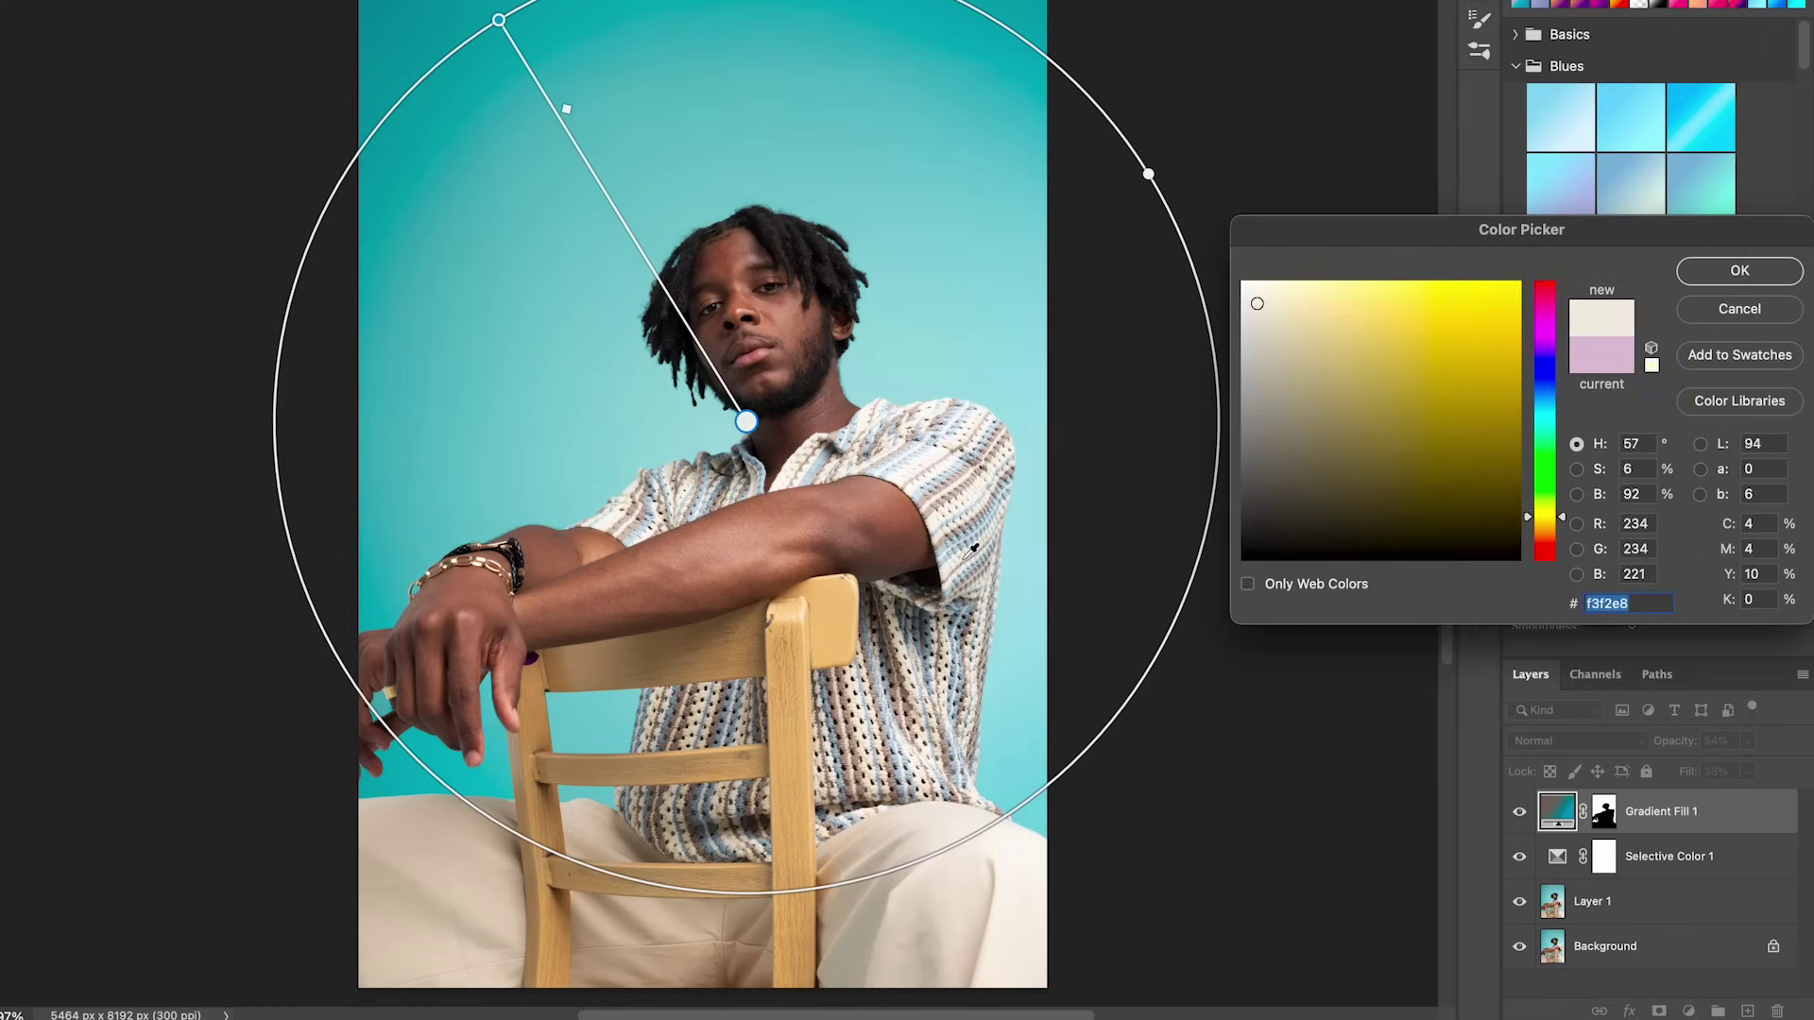
pyautogui.click(883, 542)
pyautogui.click(936, 833)
pyautogui.click(961, 806)
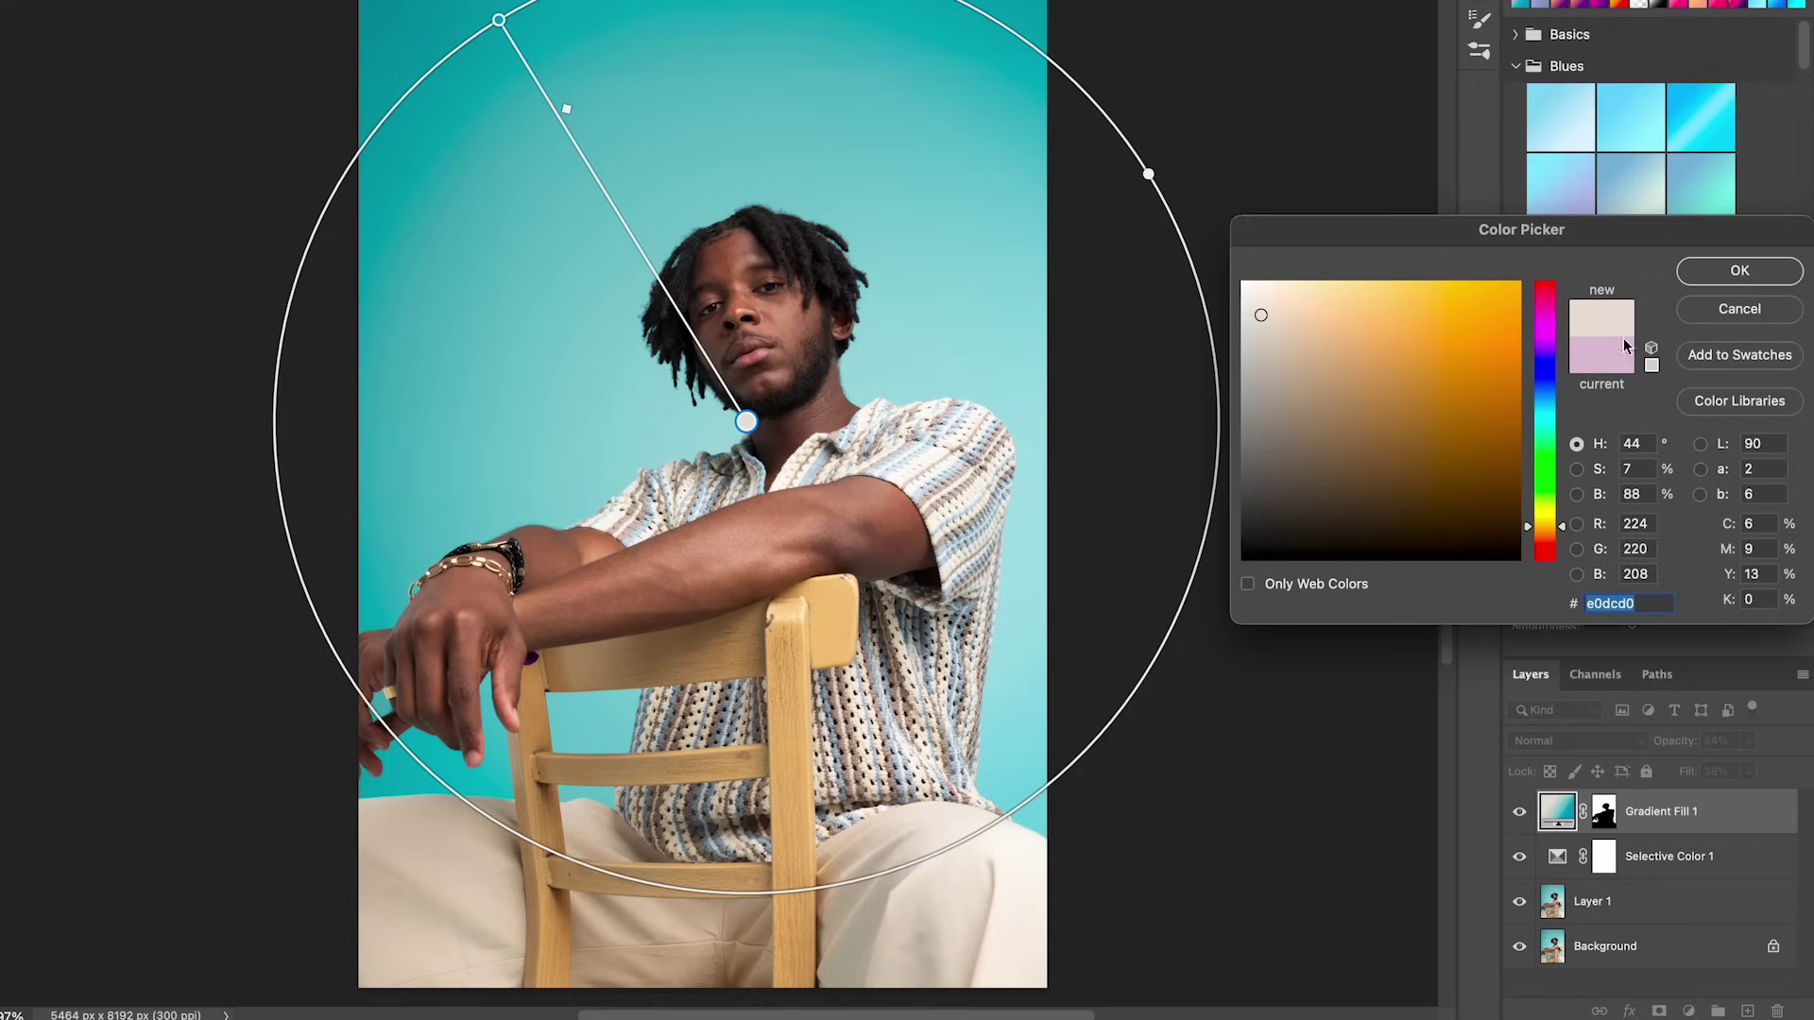
pyautogui.click(1714, 276)
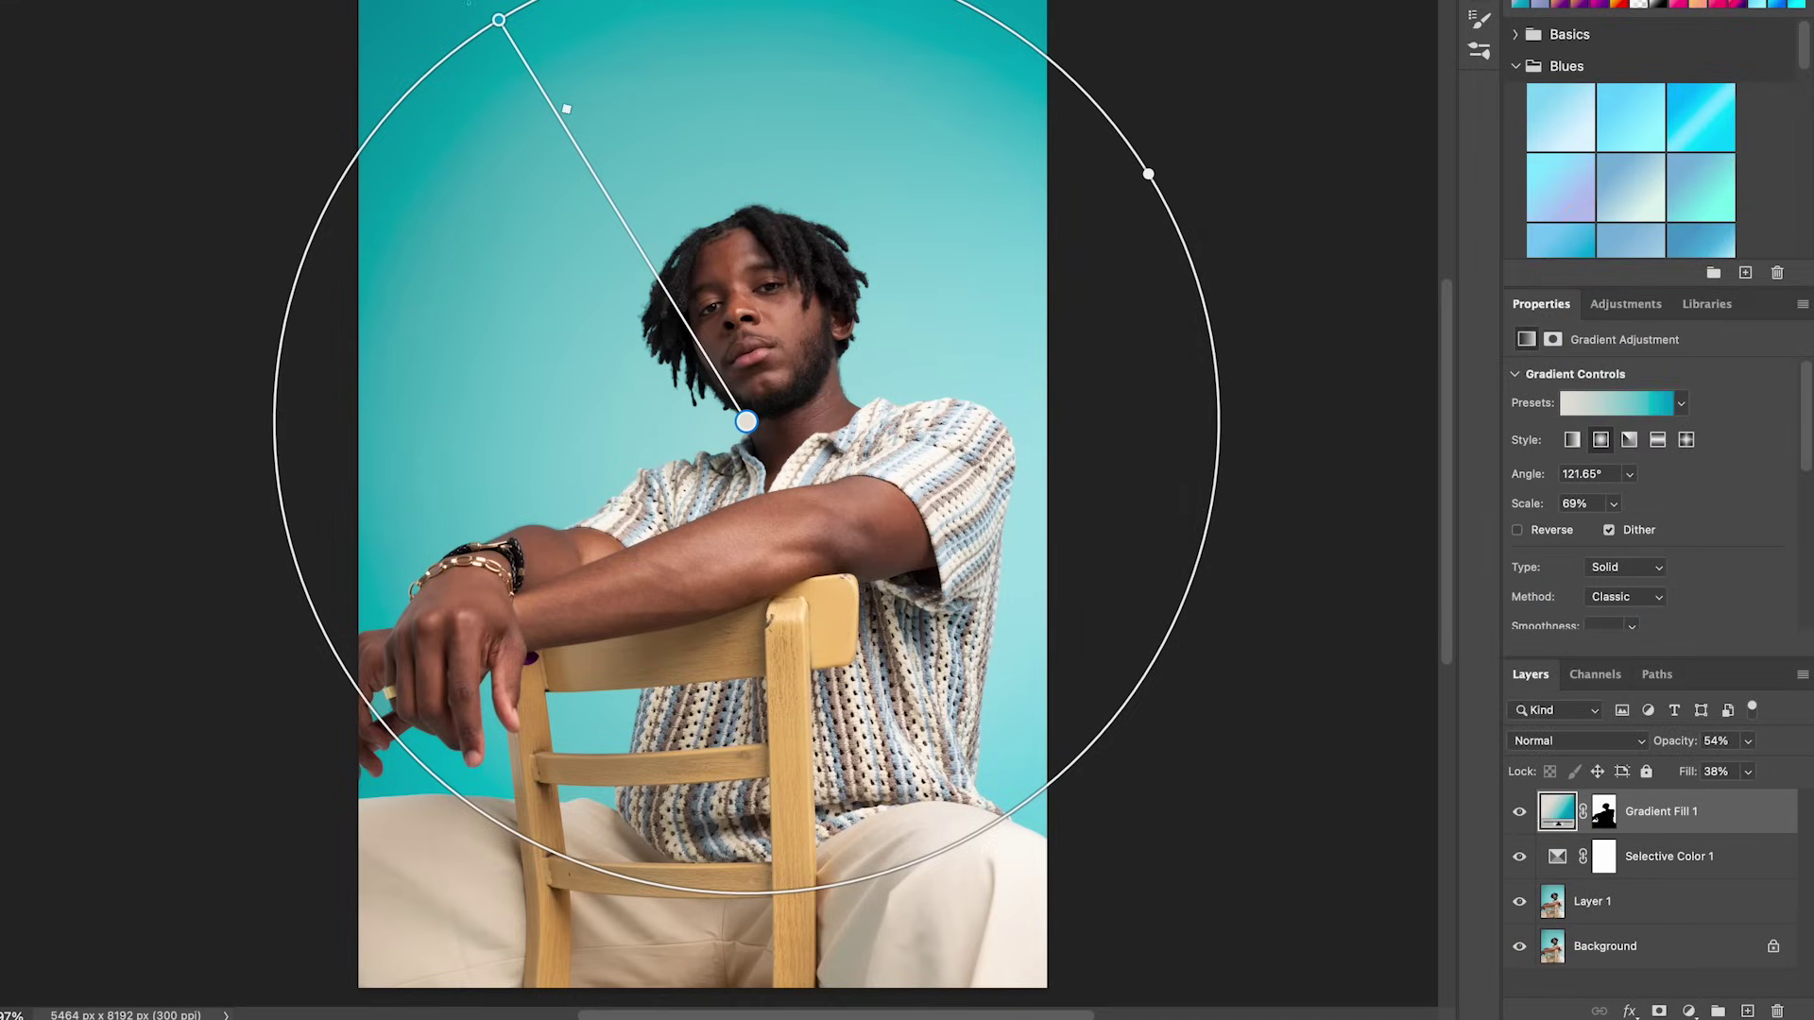
pyautogui.moveTo(570, 103); pyautogui.dragTo(554, 93)
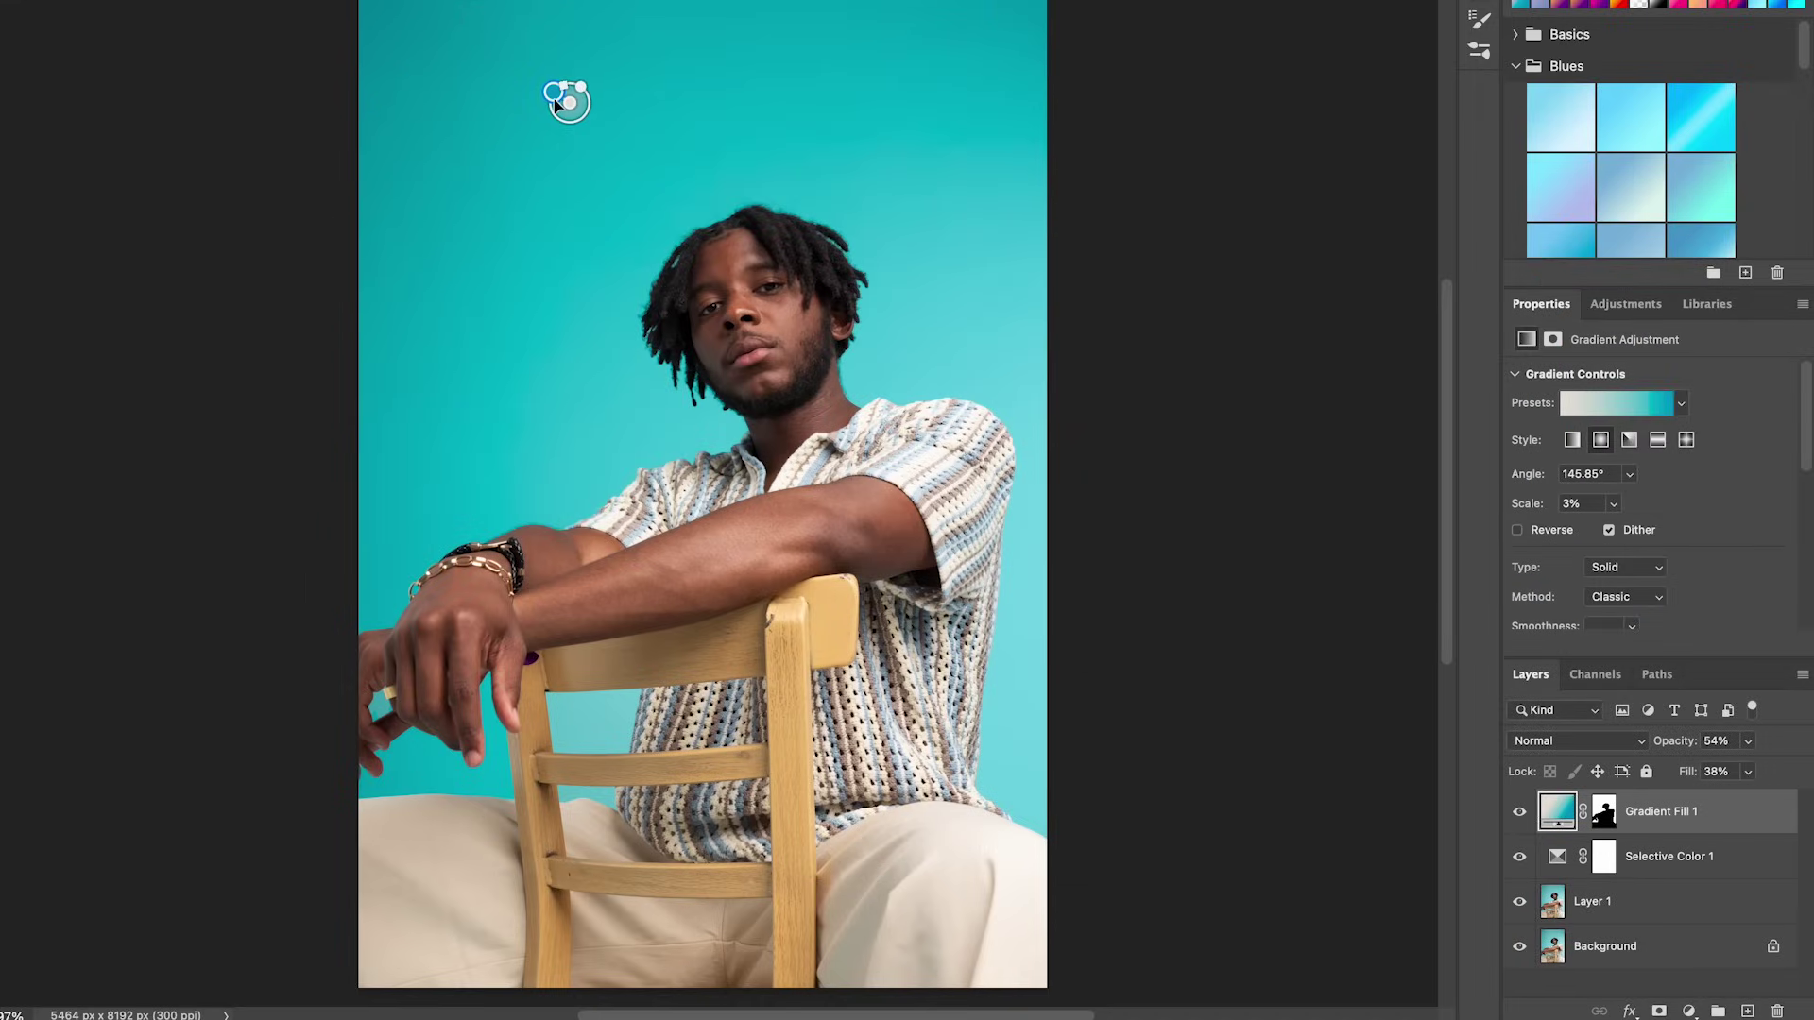
# - Undo the accidental gradient resize and compare the gradient layer hidden and shown
pyautogui.hotkey('ctrl', 'z')
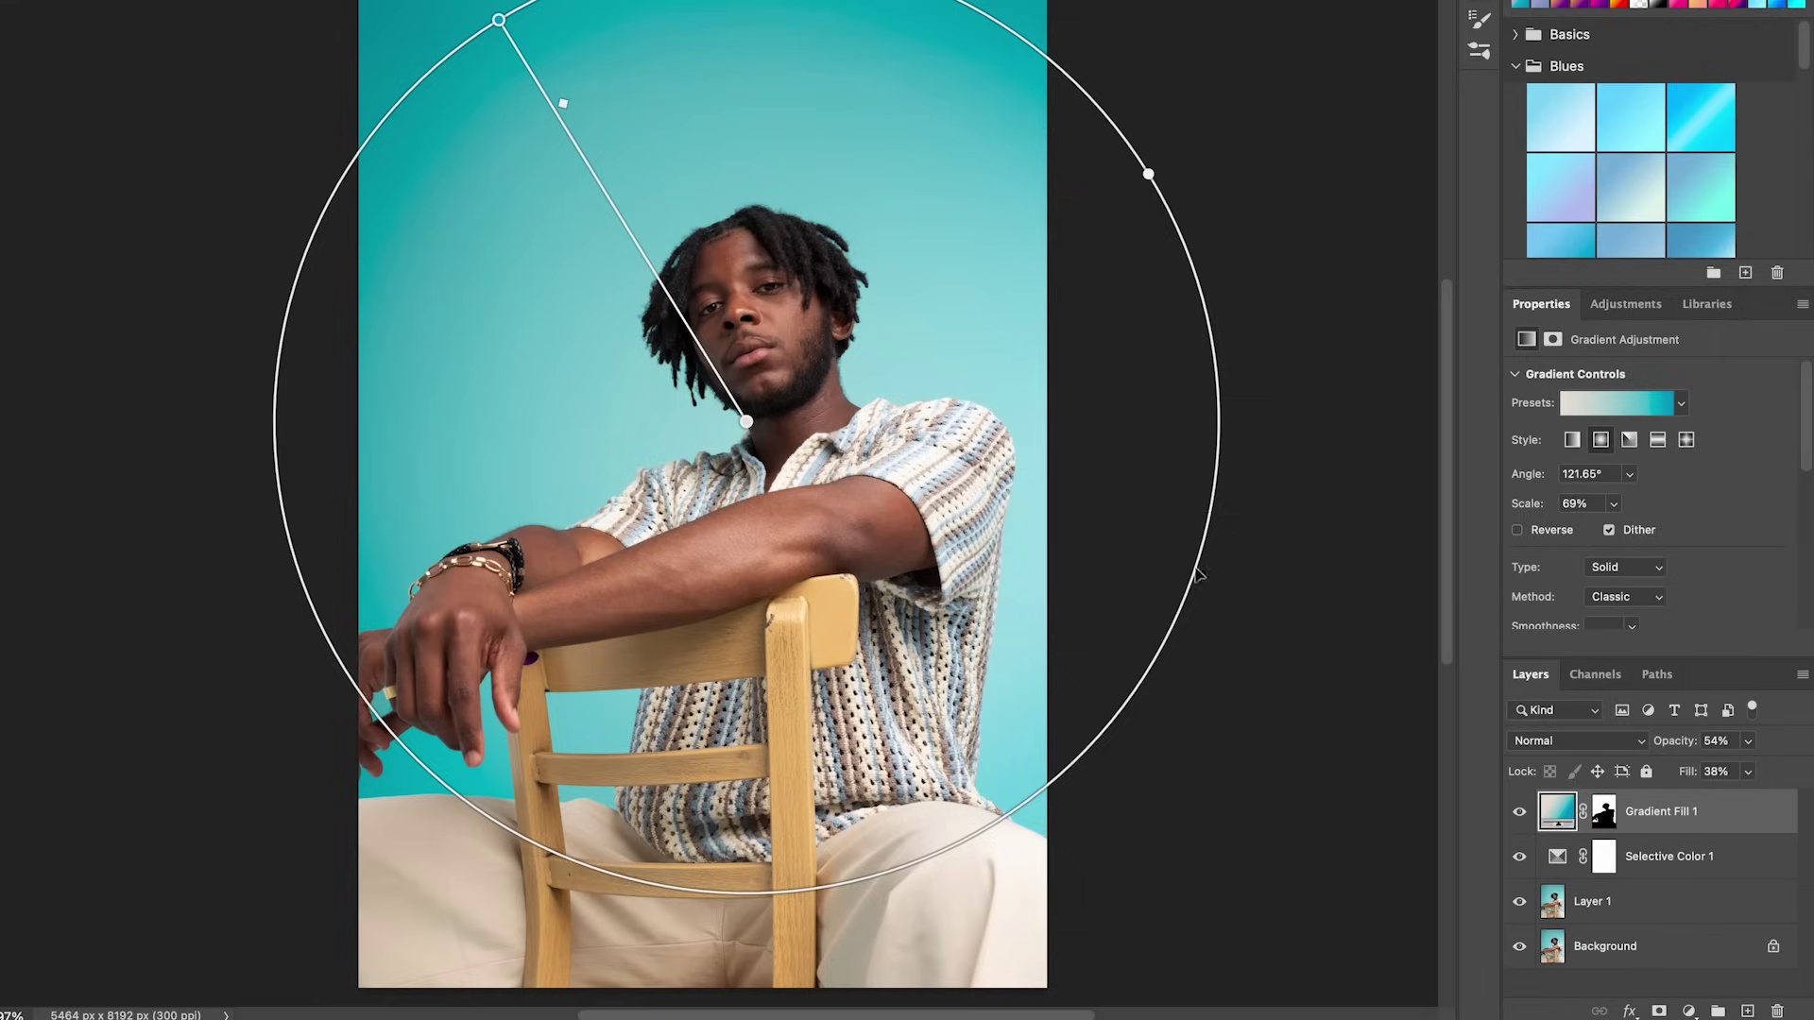
pyautogui.click(1709, 905)
pyautogui.click(1523, 814)
pyautogui.click(1523, 814)
pyautogui.click(1522, 815)
pyautogui.click(1523, 814)
# - Set Gradient Fill 1's opacity to 100% and compare it on and off
pyautogui.click(1705, 811)
pyautogui.moveTo(1763, 769); pyautogui.dragTo(1802, 774)
pyautogui.click(1773, 727)
pyautogui.click(1523, 816)
pyautogui.click(1524, 818)
pyautogui.click(1655, 877)
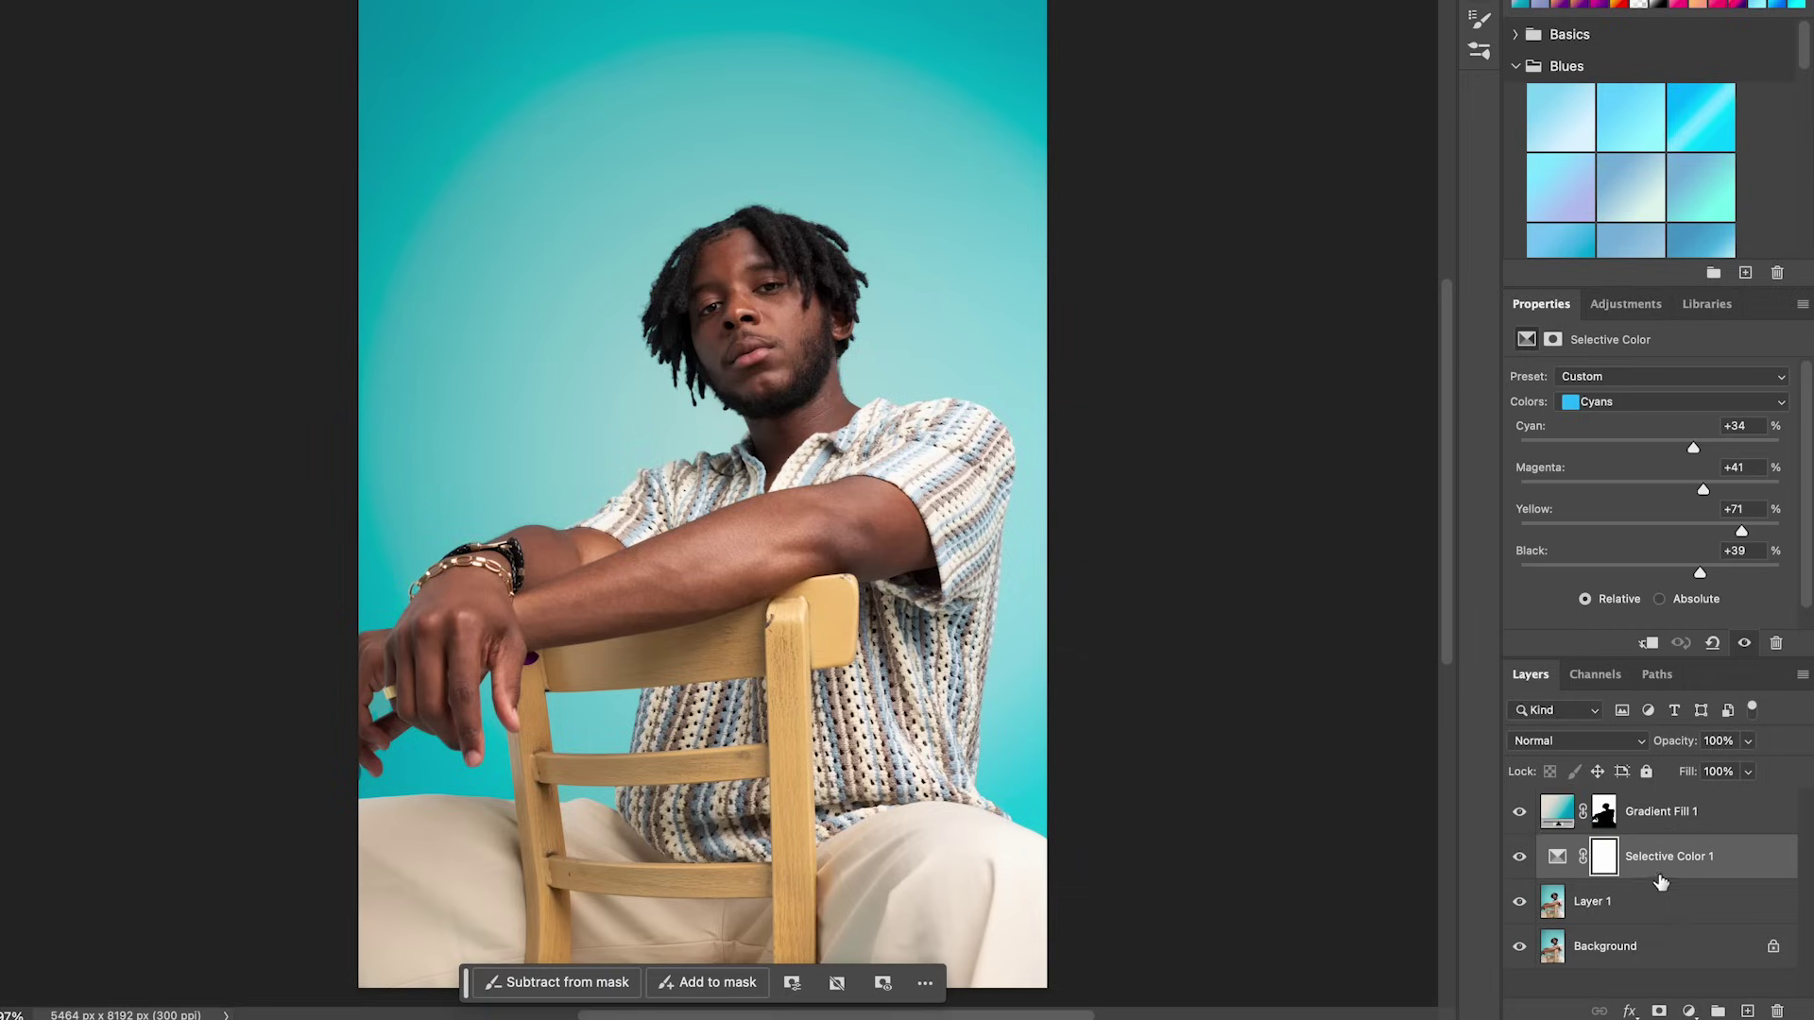
# - Toggle Gradient Fill 1's visibility repeatedly to compare the backdrop with and without it
pyautogui.click(1523, 816)
pyautogui.click(1521, 814)
pyautogui.click(1521, 814)
pyautogui.click(1521, 814)
pyautogui.click(1521, 815)
pyautogui.click(1521, 814)
pyautogui.click(1521, 814)
pyautogui.click(1521, 814)
pyautogui.click(1521, 815)
pyautogui.click(1521, 815)
# - Add a second Selective Color layer above Gradient Fill 1 with Cyans' Cyan at +11
pyautogui.click(1665, 814)
pyautogui.click(1690, 1011)
pyautogui.scroll(-3, 1691, 987)
pyautogui.click(1691, 988)
pyautogui.moveTo(1650, 450)
pyautogui.mouseDown()
pyautogui.moveTo(1595, 454)
pyautogui.moveTo(1672, 456)
pyautogui.mouseUp()
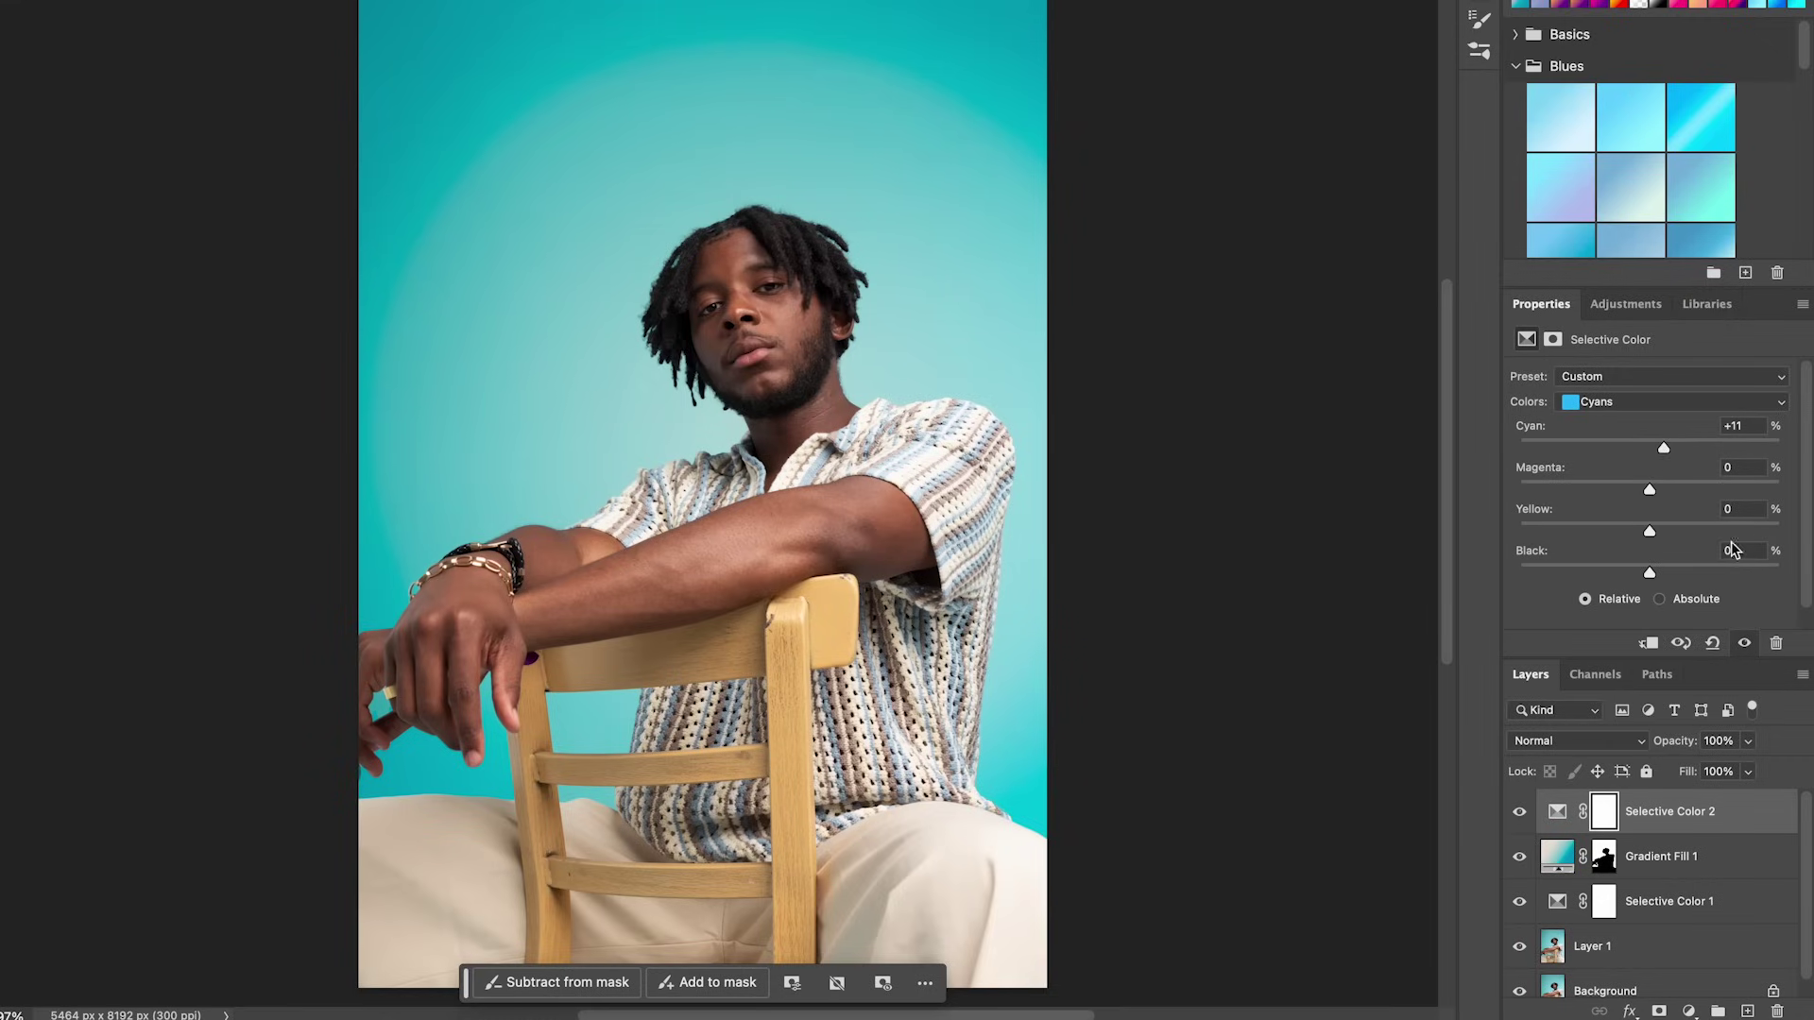
# - Change the gradient's teal stop to muted #688ea4 and pull its midpoint toward the centre
pyautogui.click(1557, 856)
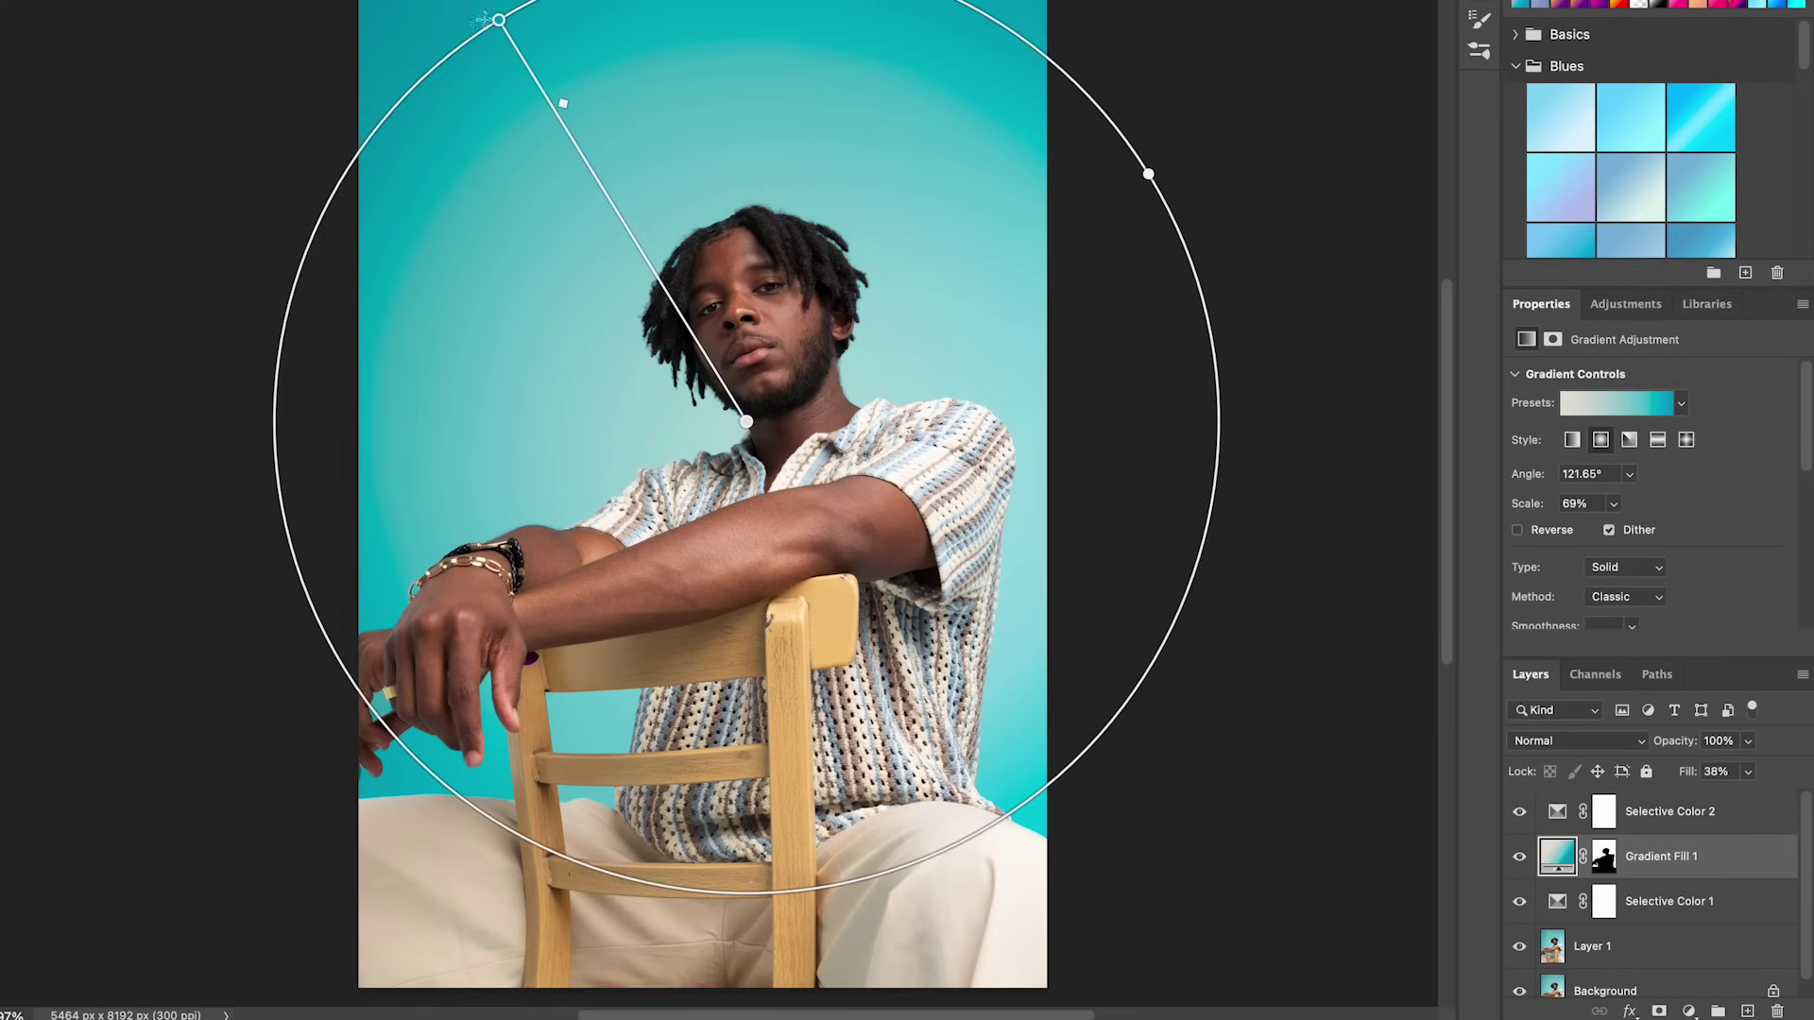
pyautogui.doubleClick(497, 21)
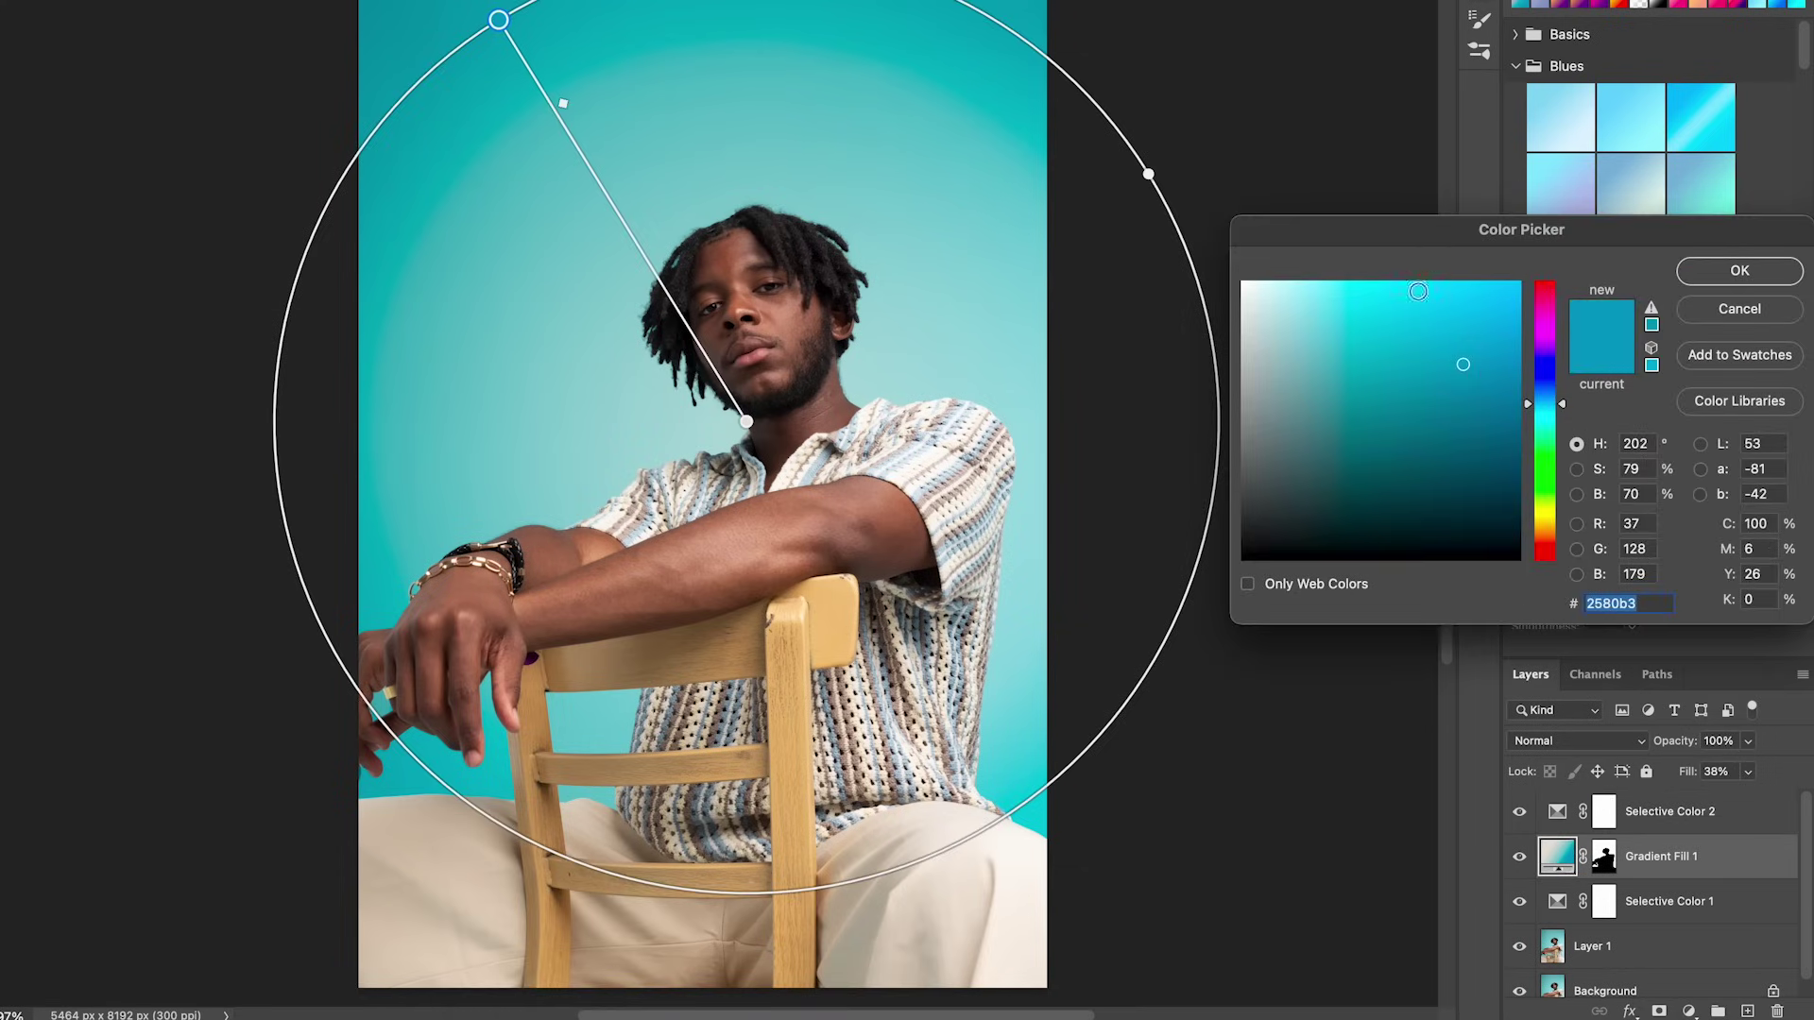
pyautogui.moveTo(1430, 373); pyautogui.dragTo(1343, 382)
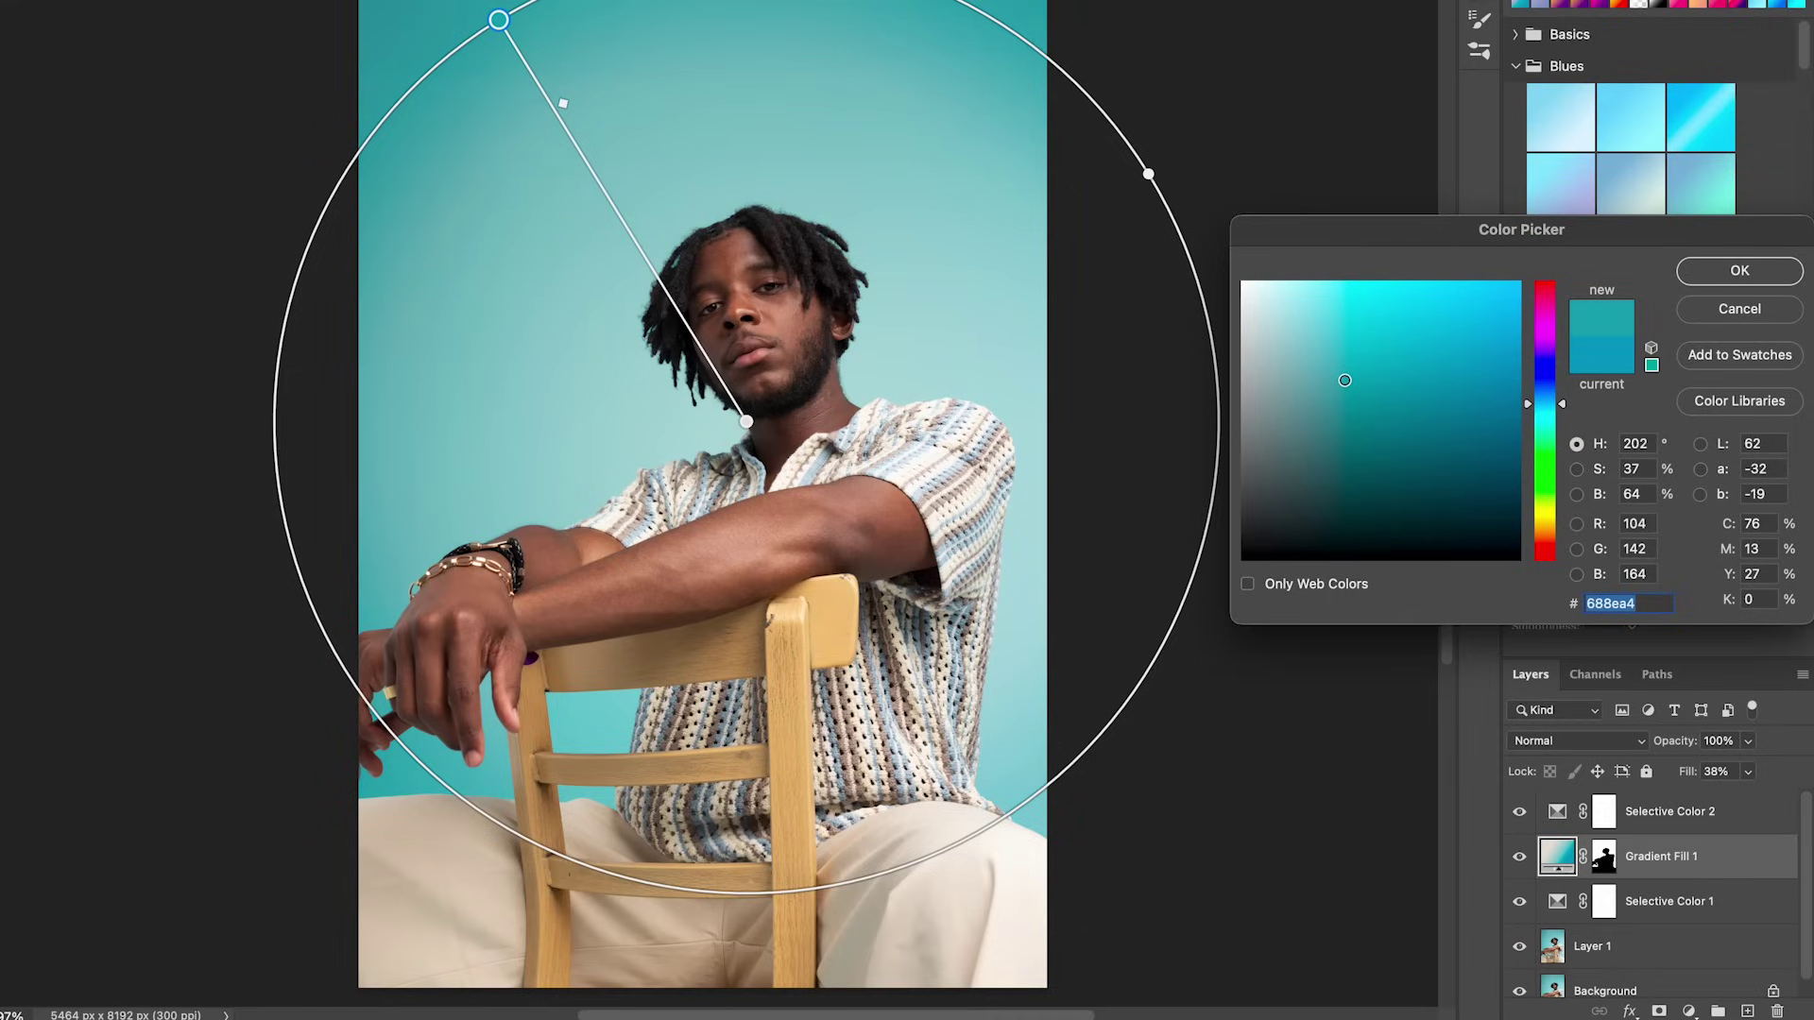
pyautogui.click(1725, 271)
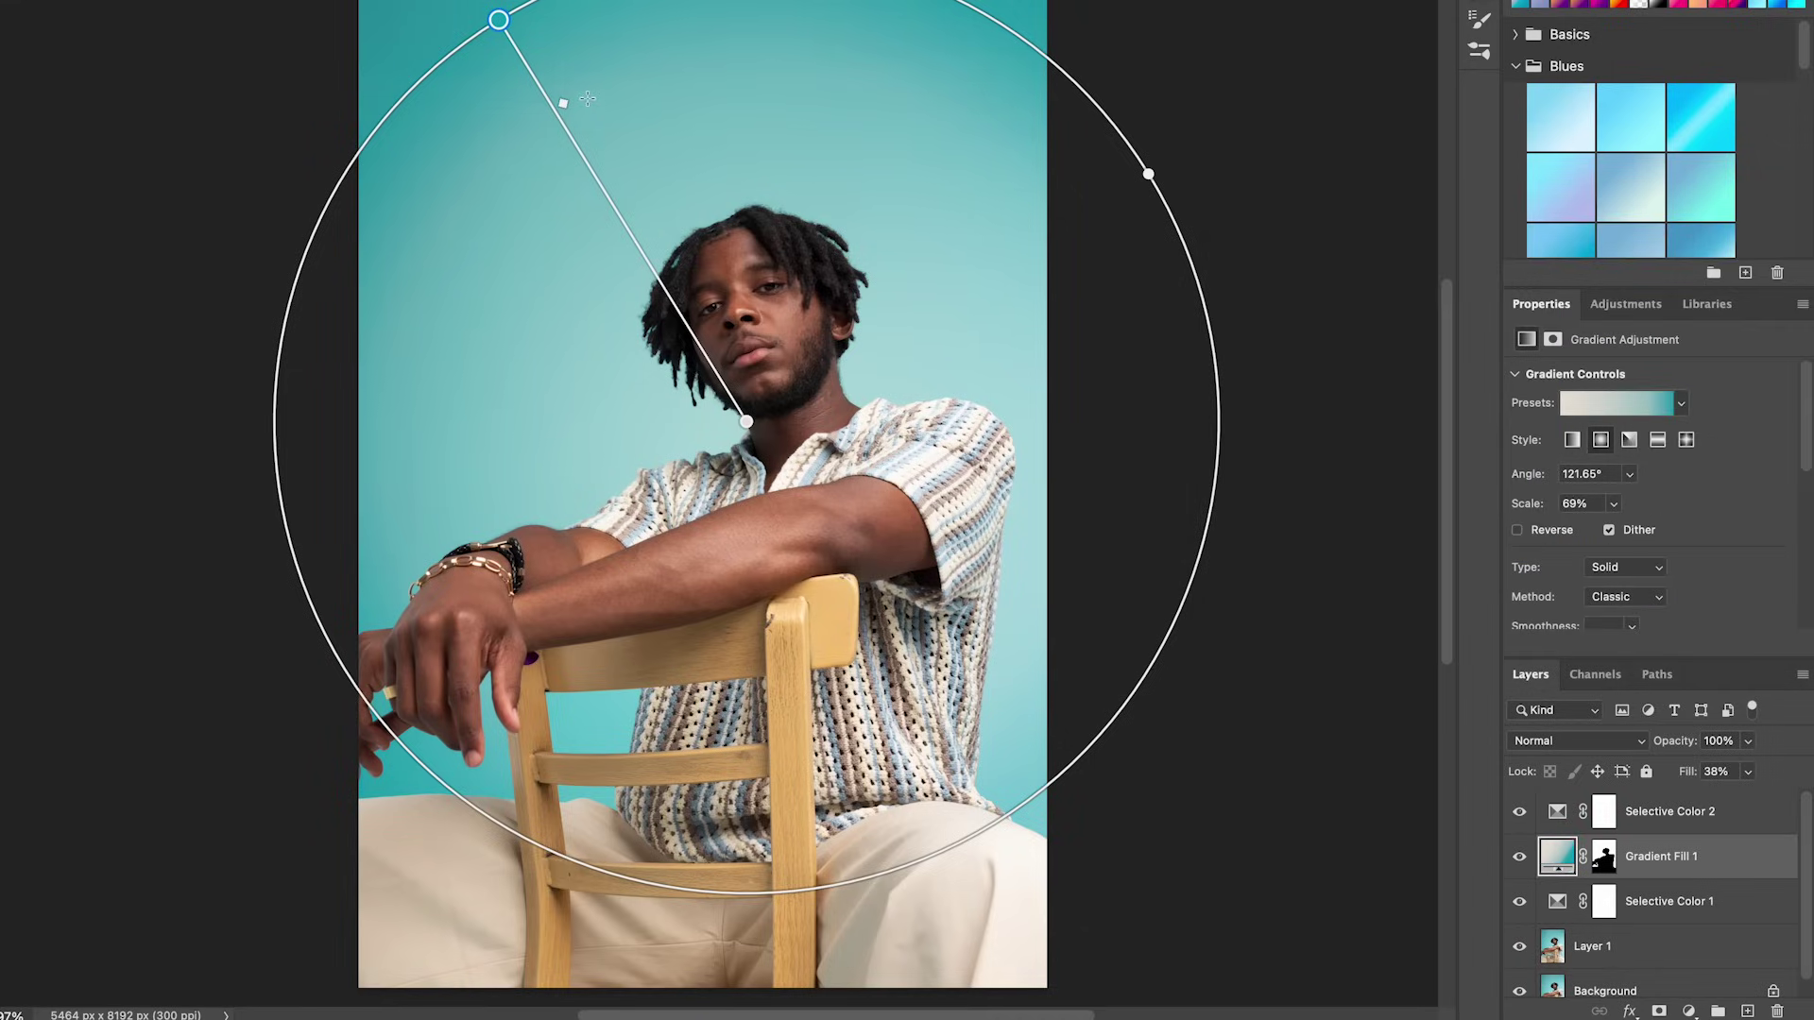
pyautogui.moveTo(567, 111); pyautogui.dragTo(619, 191)
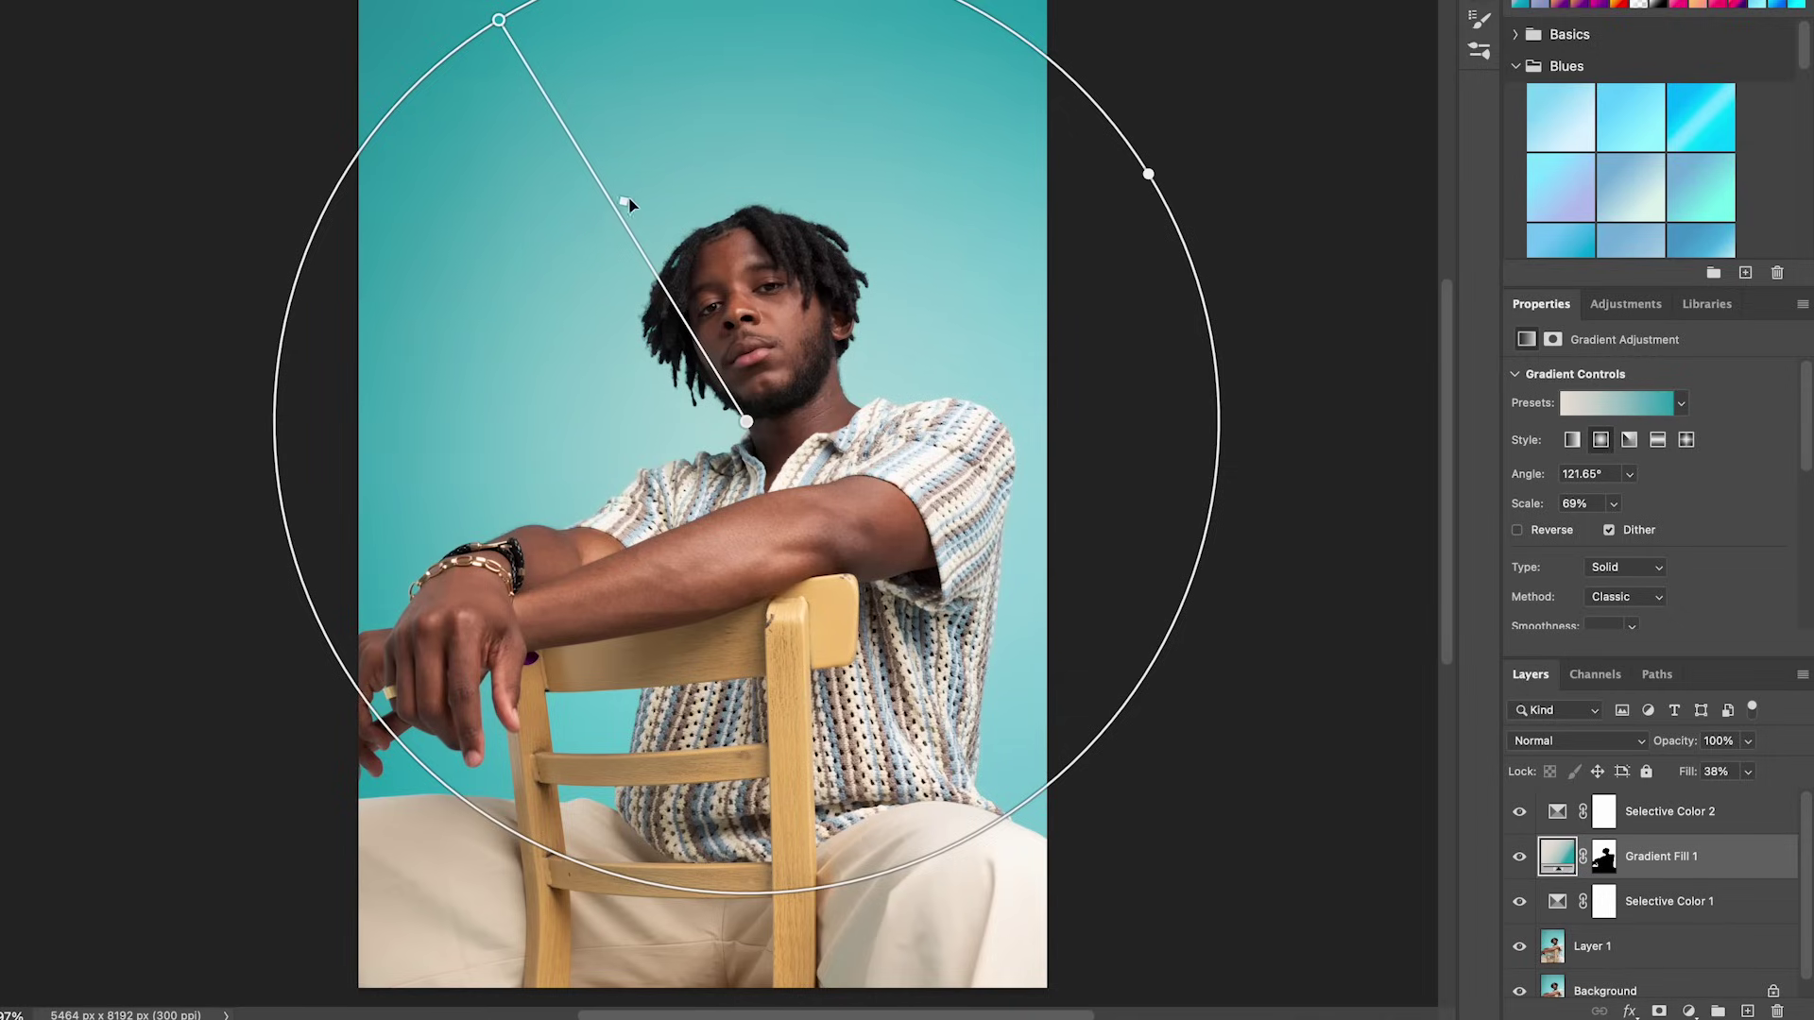
pyautogui.click(1668, 818)
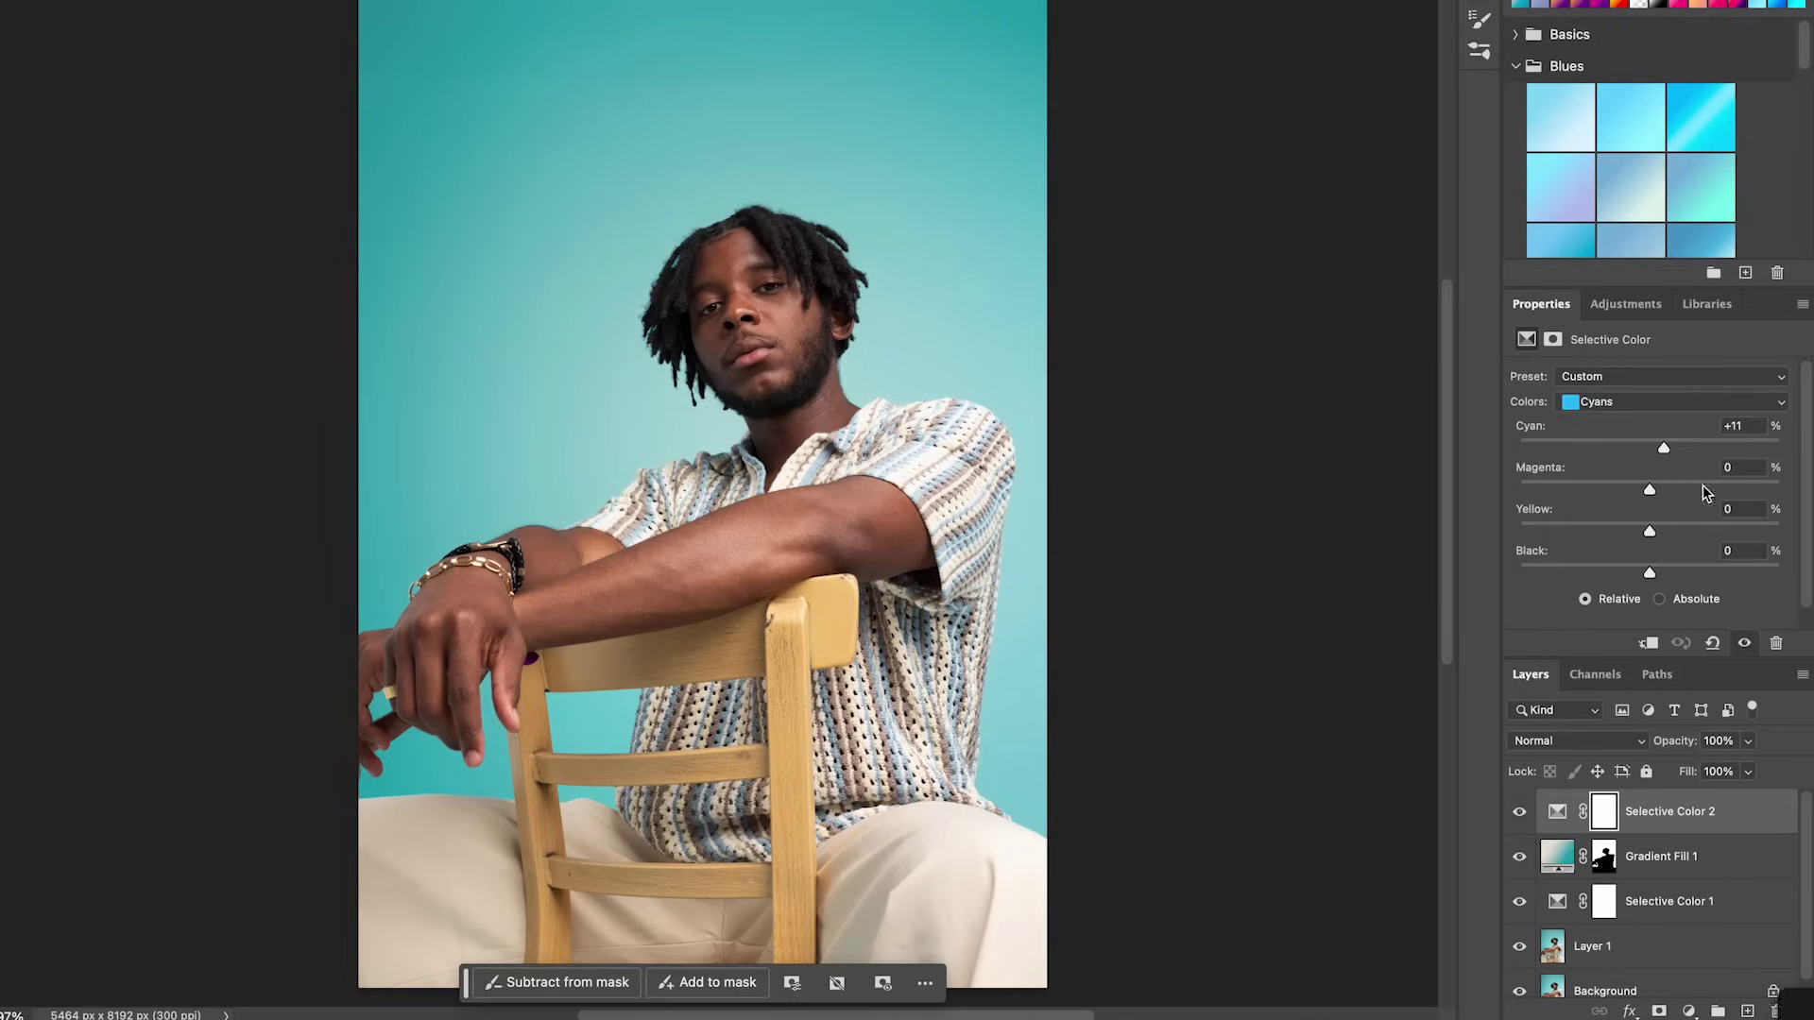
# - Strengthen the cyans in Selective Color 2, comparing with Gradient Fill 1 hidden and shown
pyautogui.moveTo(1622, 452); pyautogui.dragTo(1612, 495)
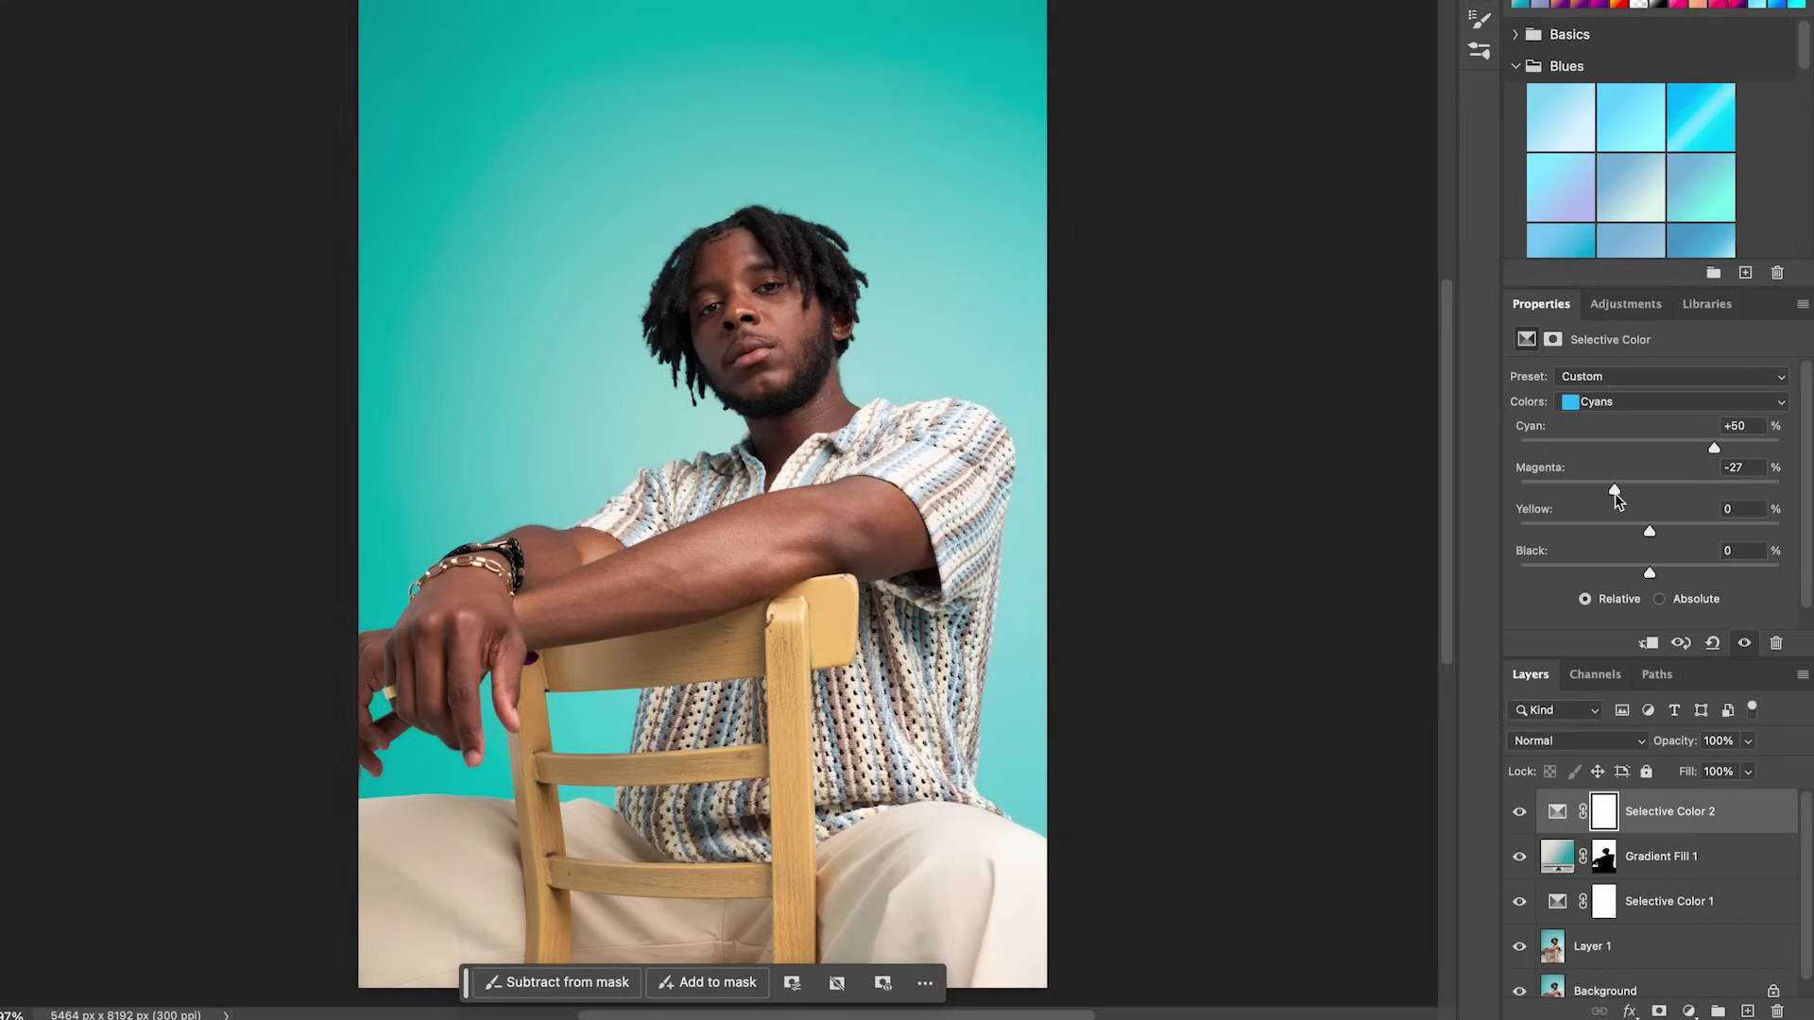
pyautogui.click(1519, 869)
pyautogui.click(1519, 869)
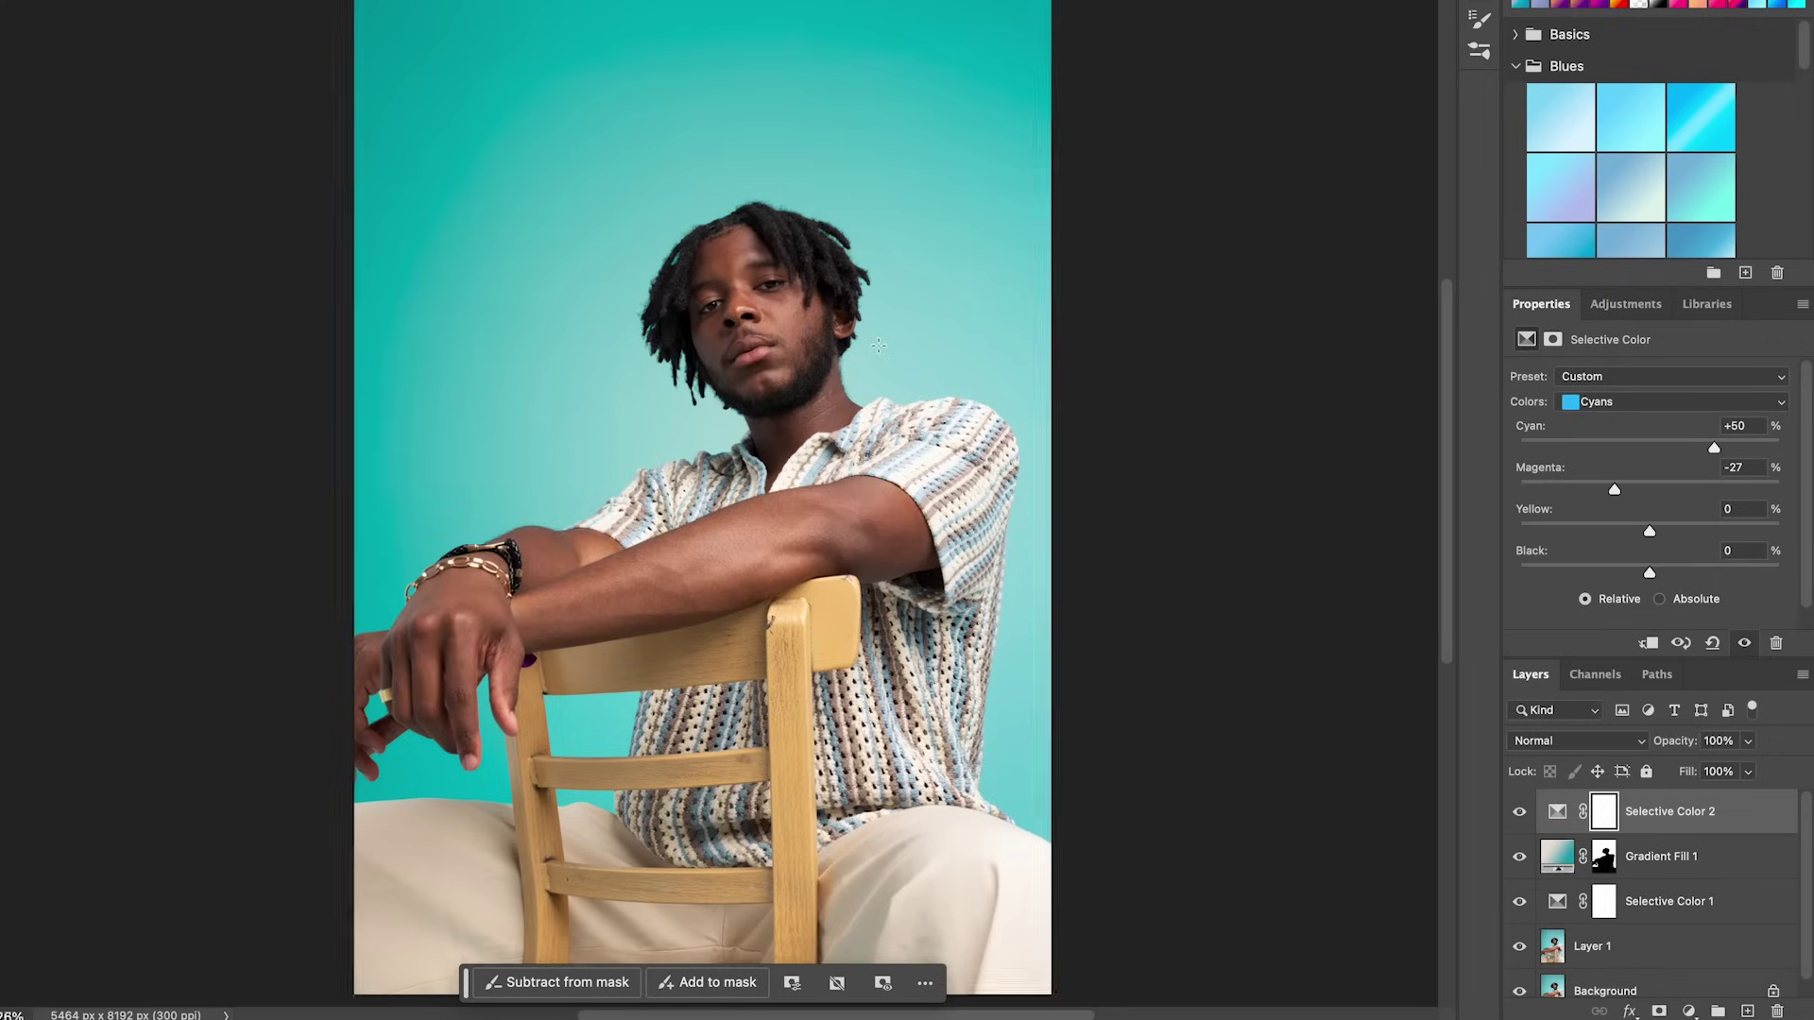
pyautogui.scroll(3, 878, 347)
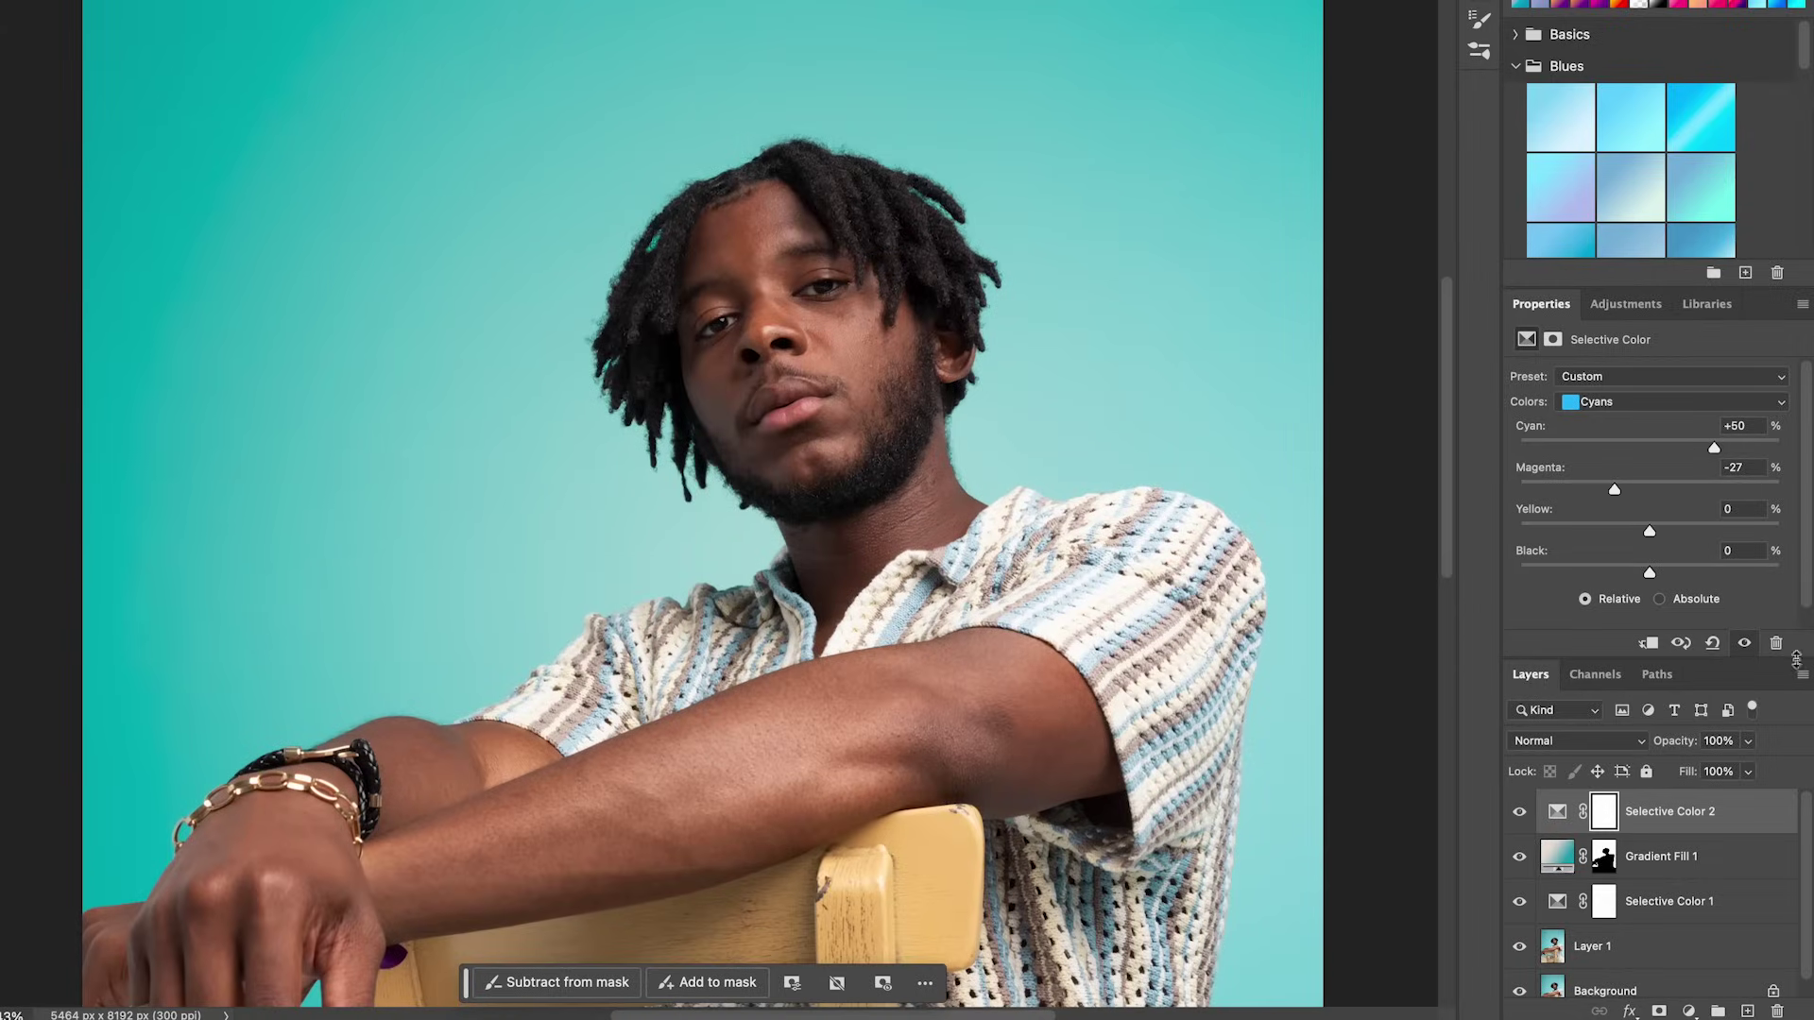
pyautogui.click(1519, 859)
pyautogui.click(1519, 860)
# - Finish the Cyans at Cyan +50, Magenta −27, Yellow +33, Black +23 and select the three adjustment layers
pyautogui.scroll(-4, 1364, 749)
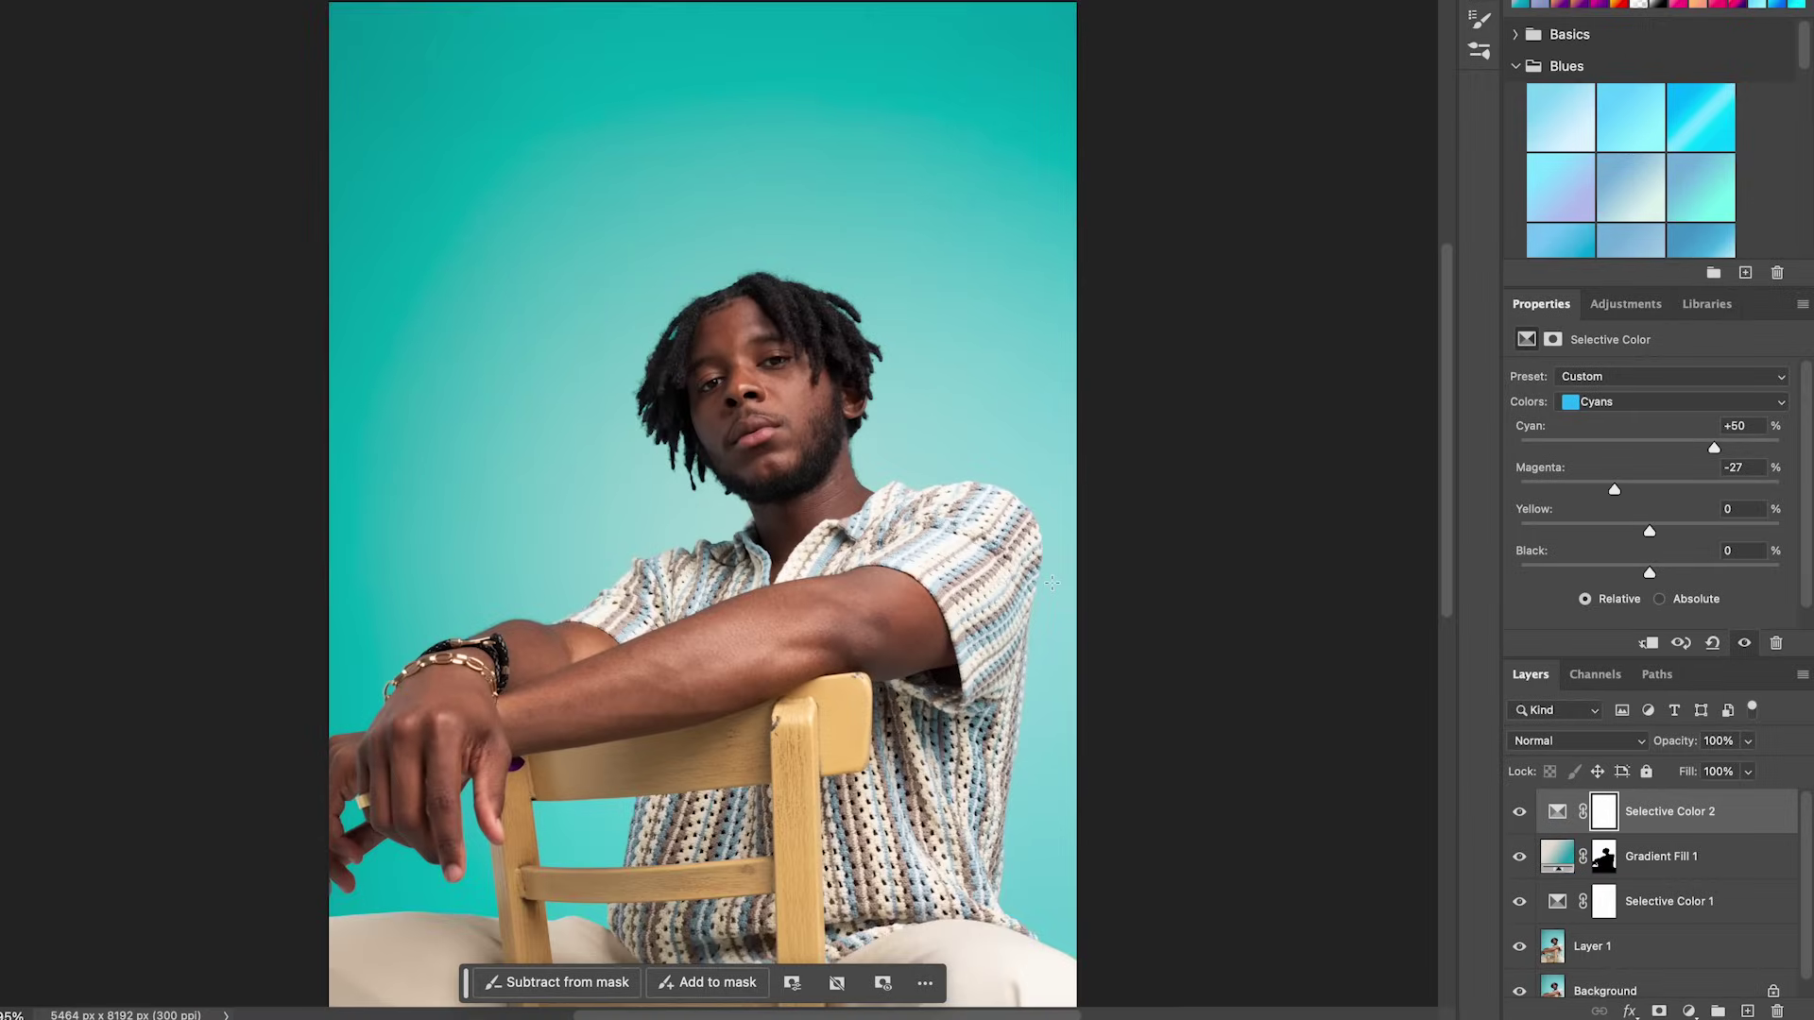
pyautogui.scroll(-1, 1052, 591)
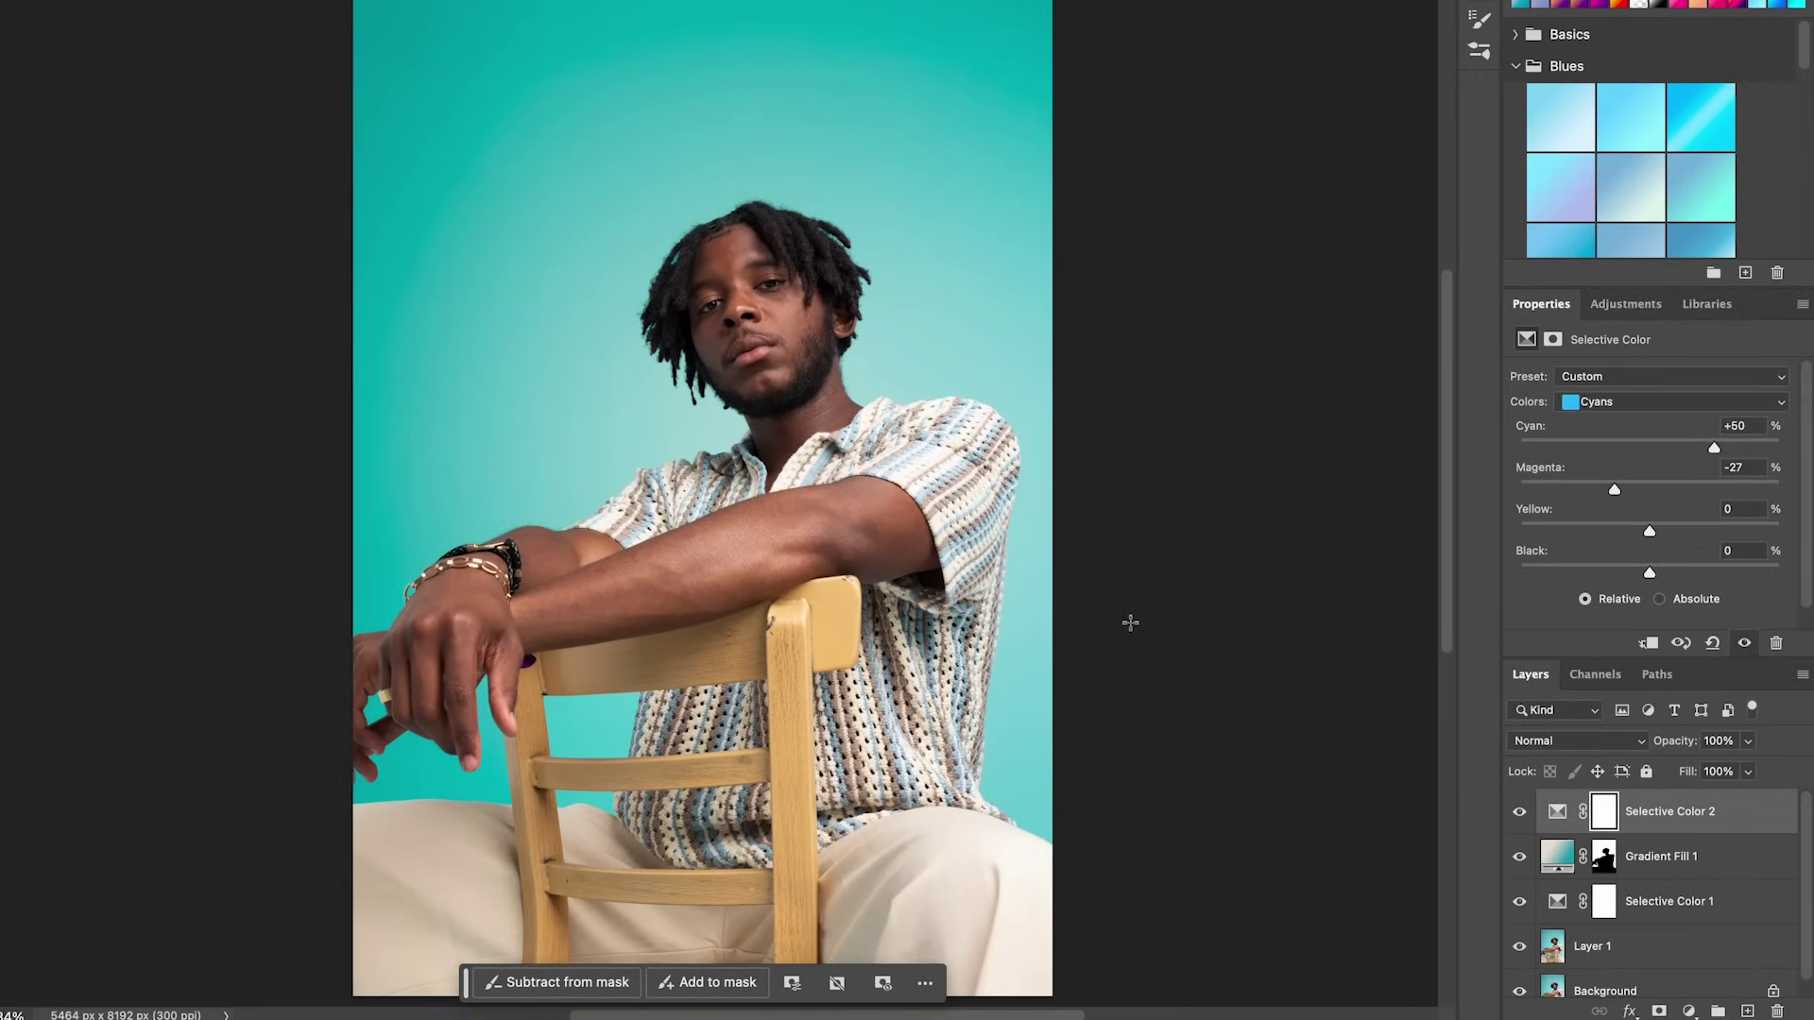
pyautogui.moveTo(1651, 574); pyautogui.dragTo(1691, 532)
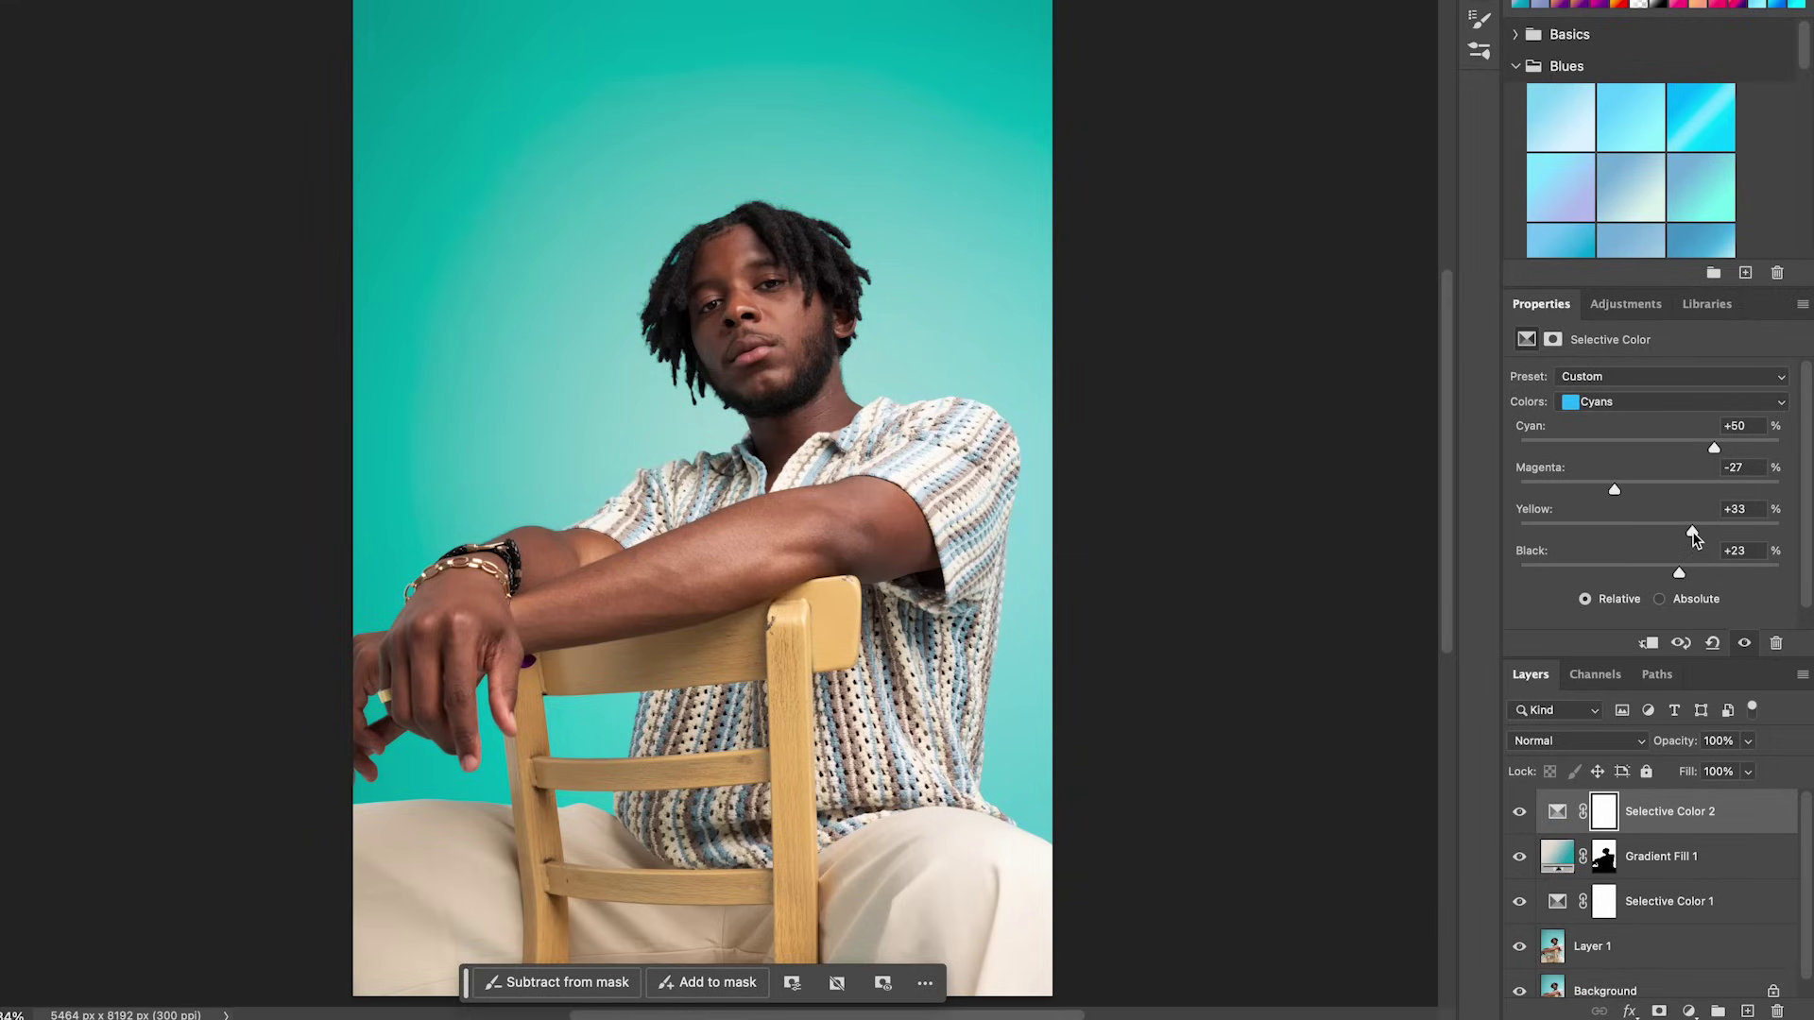
pyautogui.keyDown('shift'); pyautogui.click(1738, 909); pyautogui.keyUp('shift')
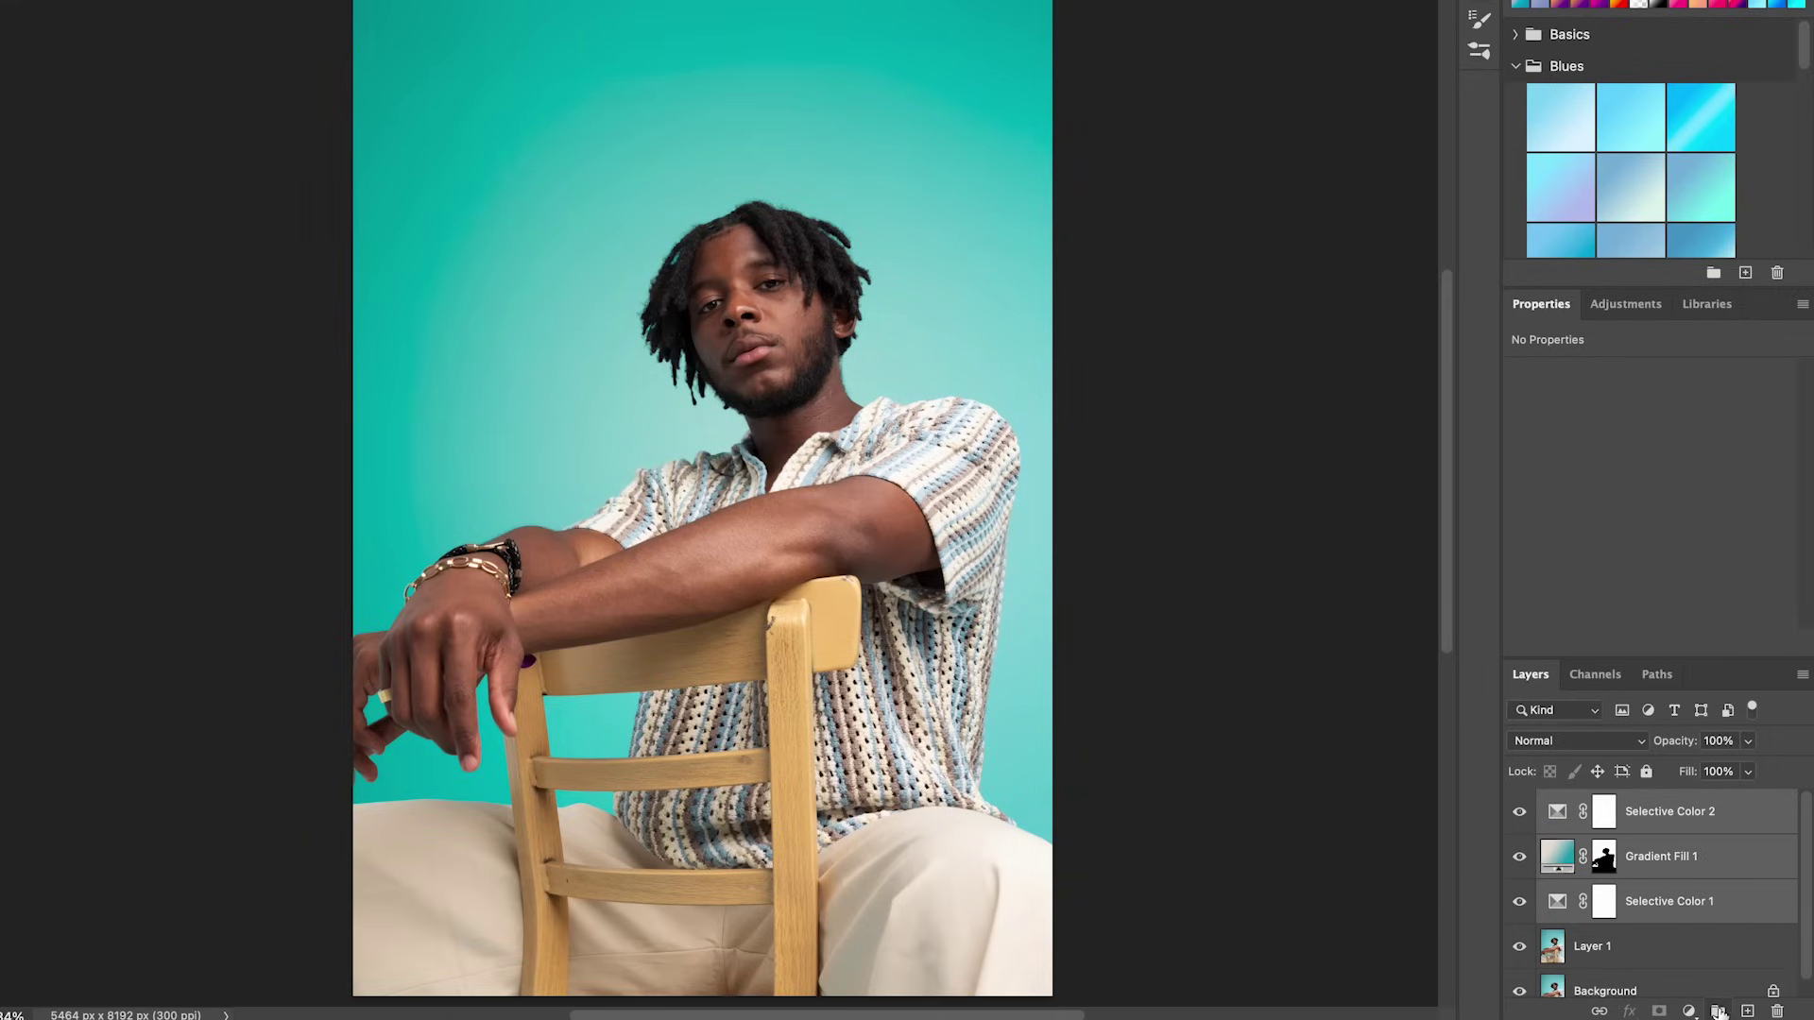
# - Group the three adjustment layers into Group 1, compare it on and off, and expand it
pyautogui.click(1717, 1011)
pyautogui.click(1520, 803)
pyautogui.click(1520, 803)
pyautogui.click(1520, 803)
pyautogui.click(1520, 803)
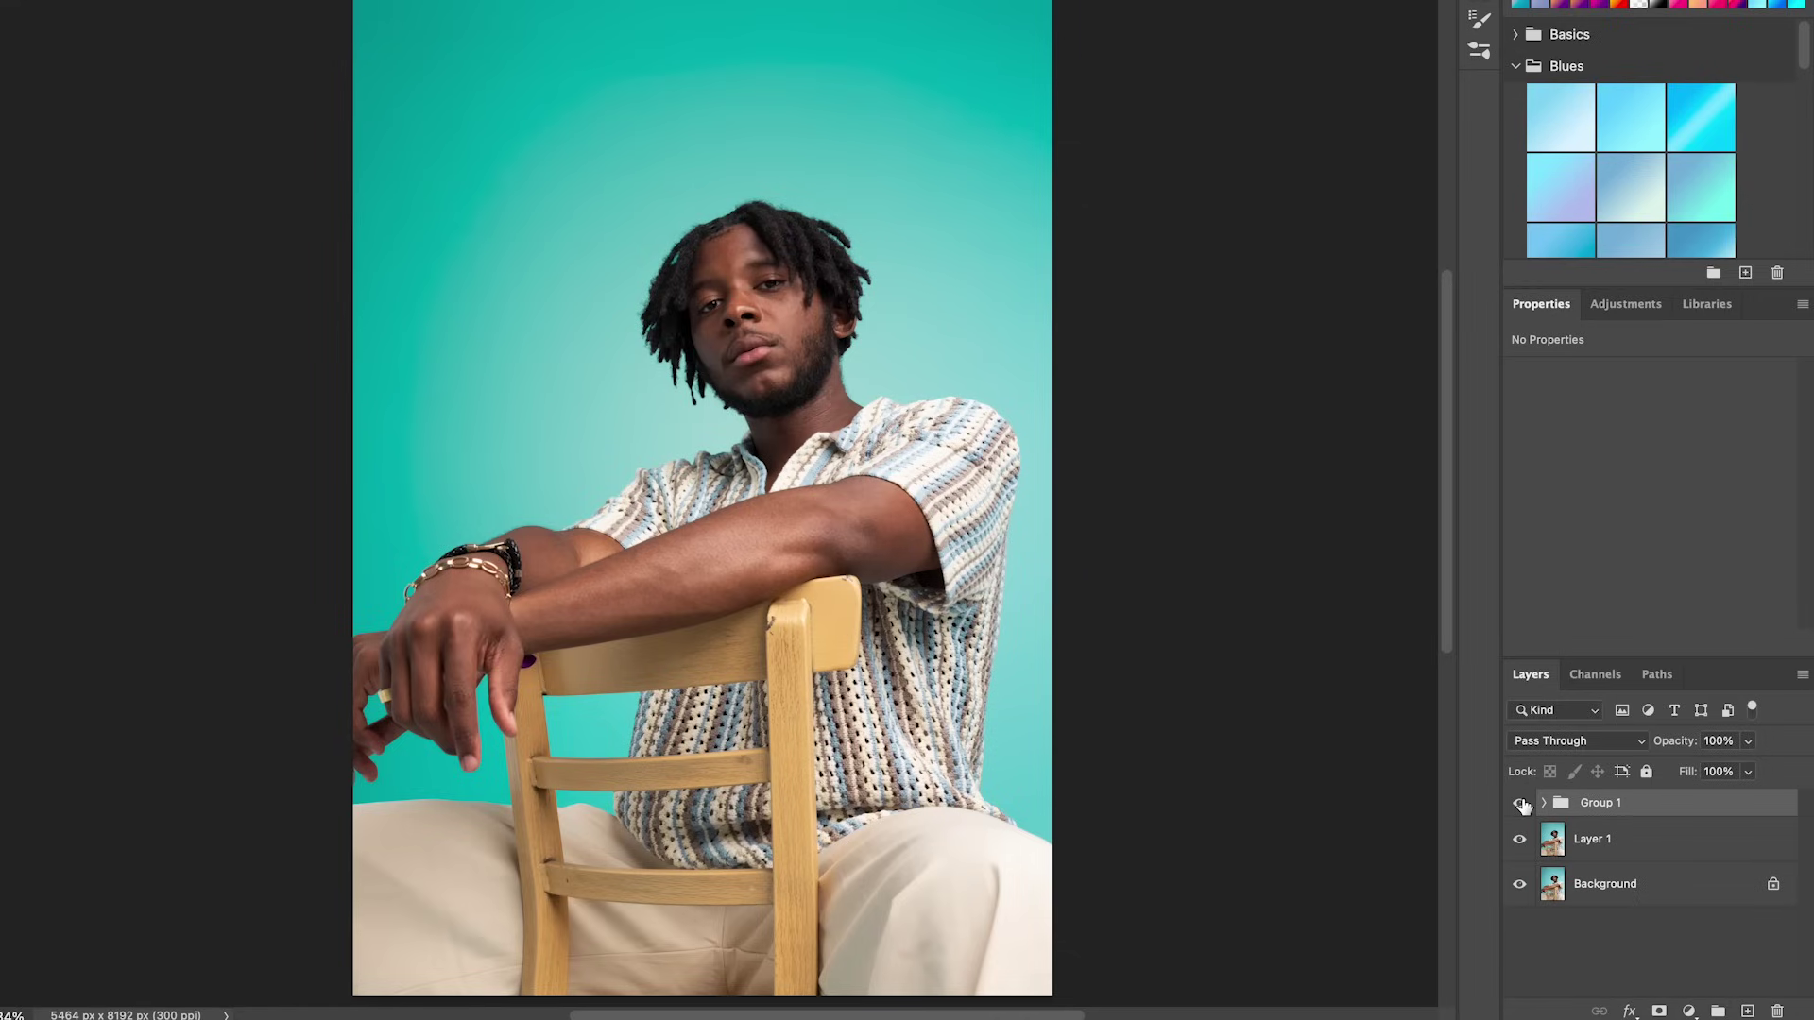
pyautogui.click(1520, 803)
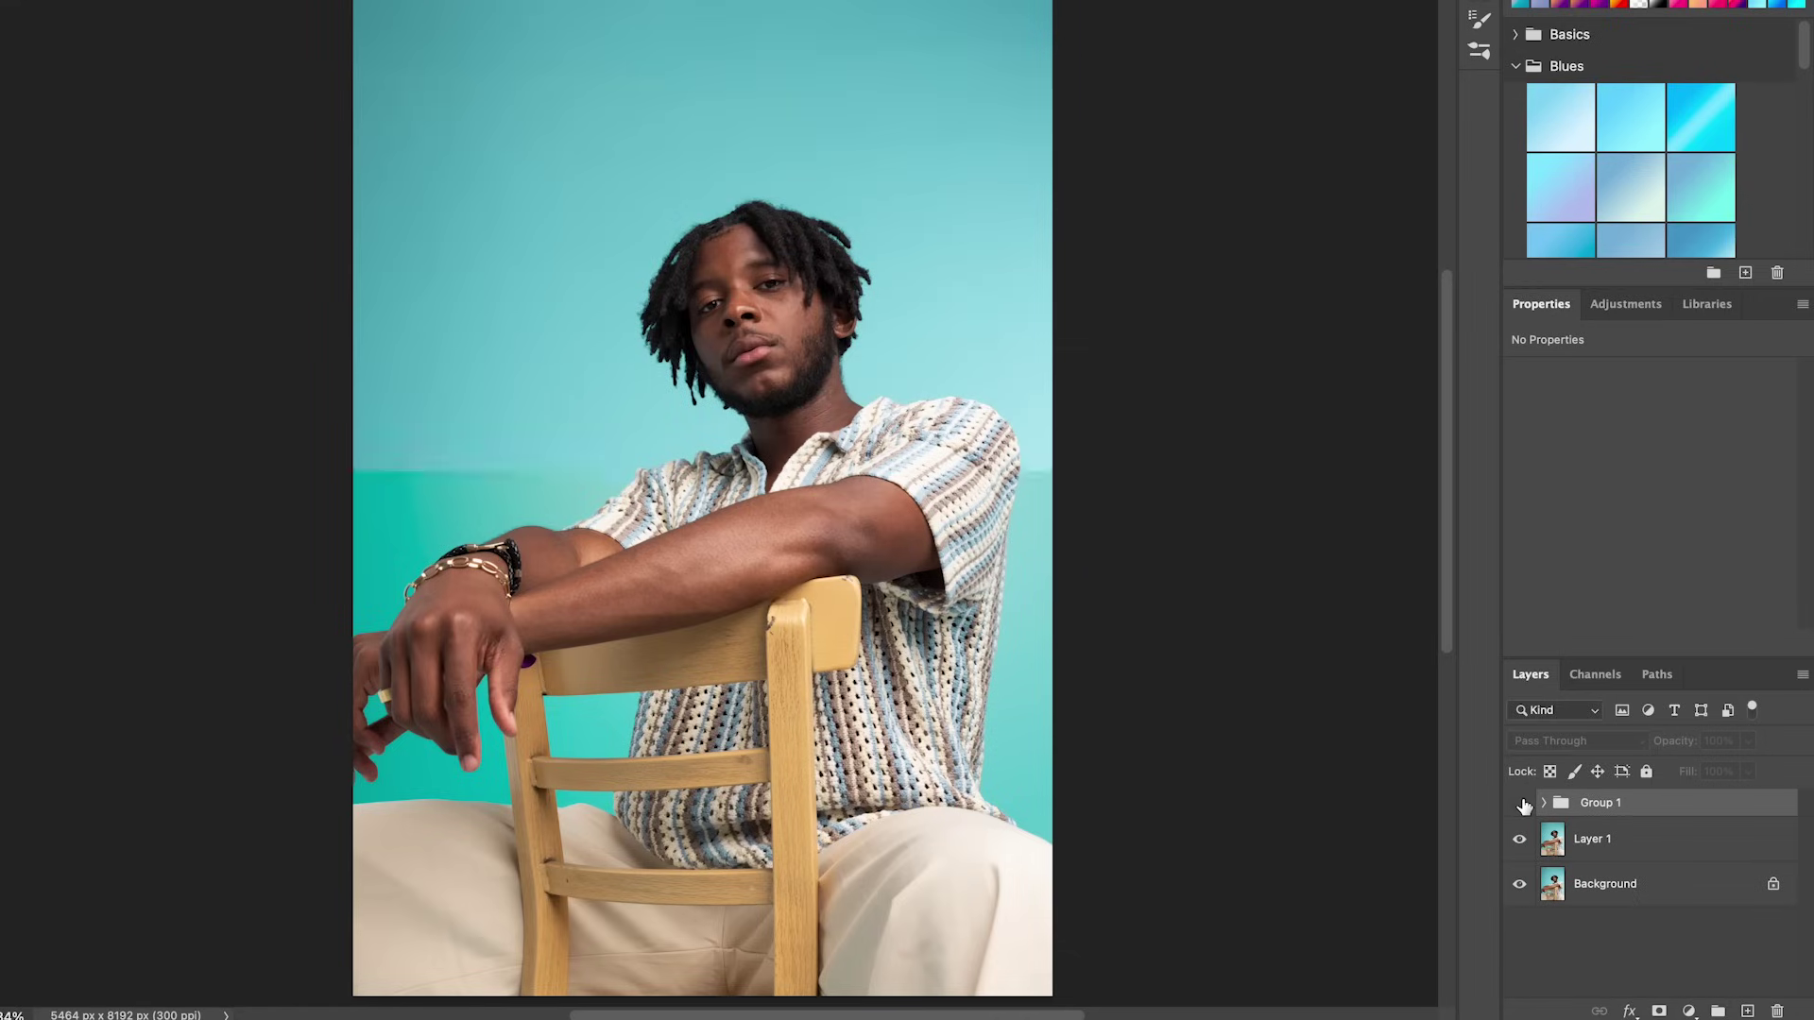
pyautogui.click(1520, 803)
pyautogui.click(1545, 803)
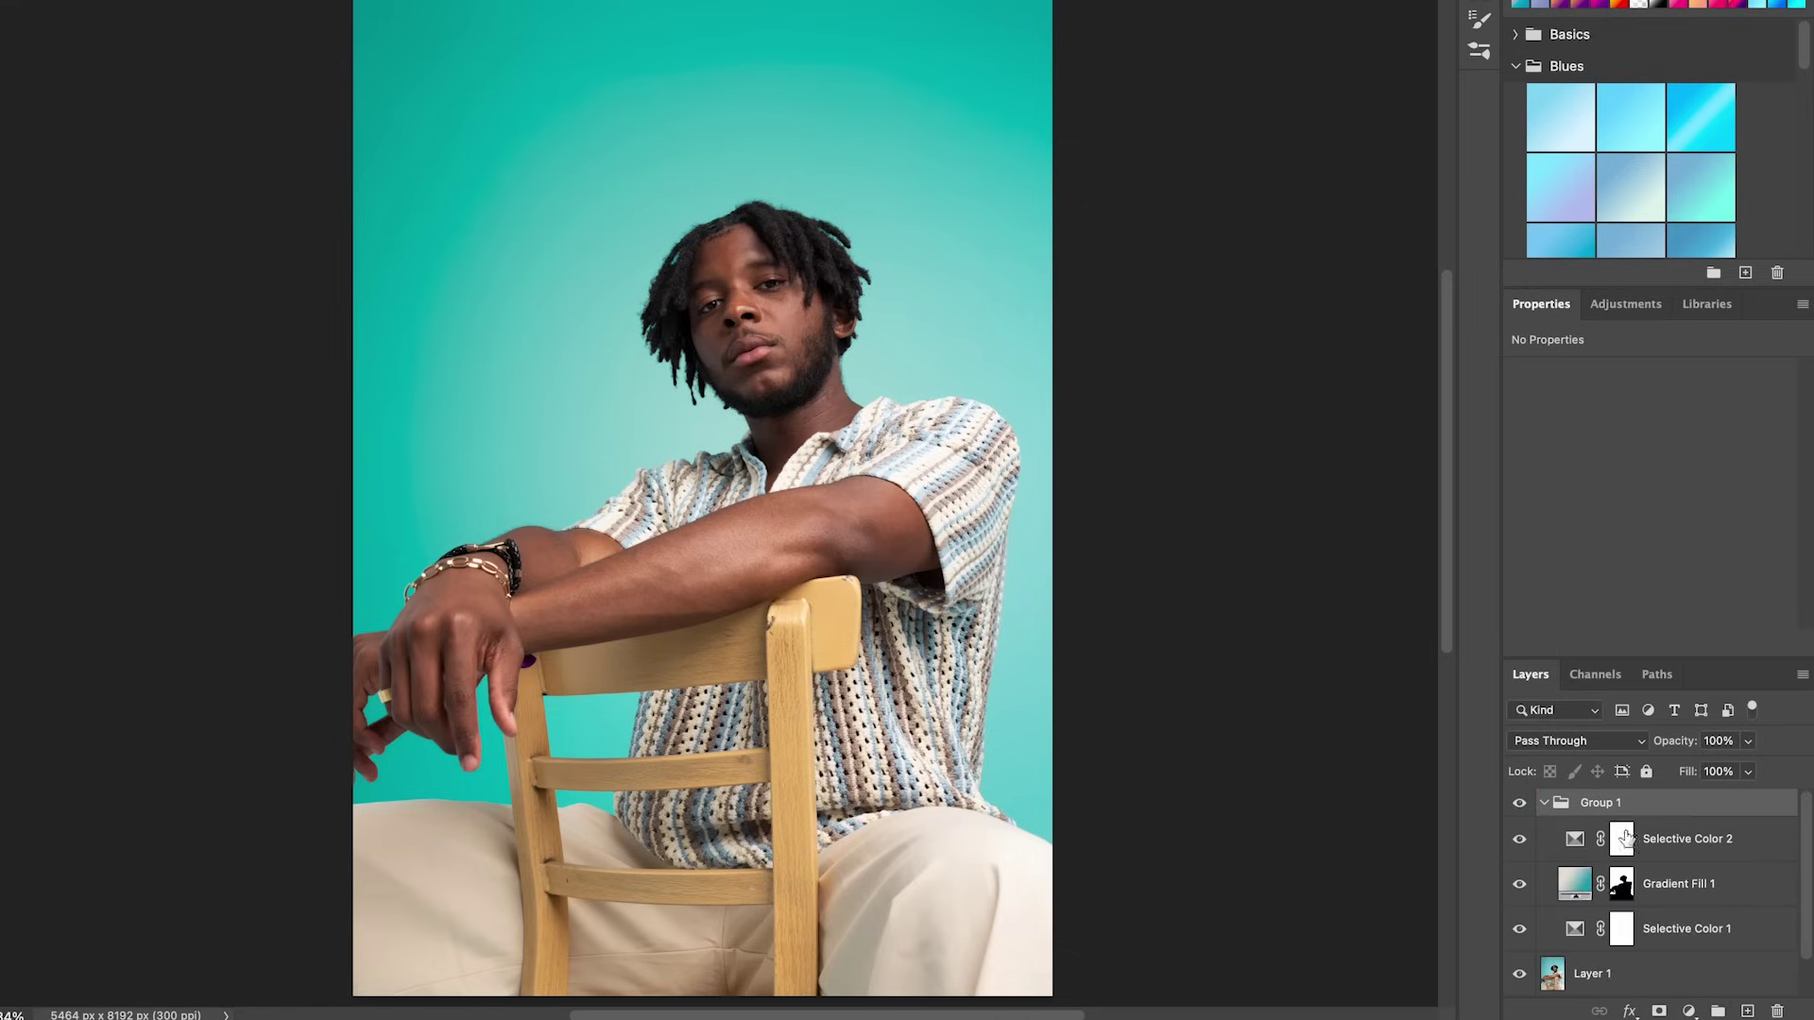
# - Rebalance Selective Color 2's cyans to Cyan +22, Magenta +20, Black +39, comparing with Group 1 hidden
pyautogui.click(1618, 843)
pyautogui.click(1587, 842)
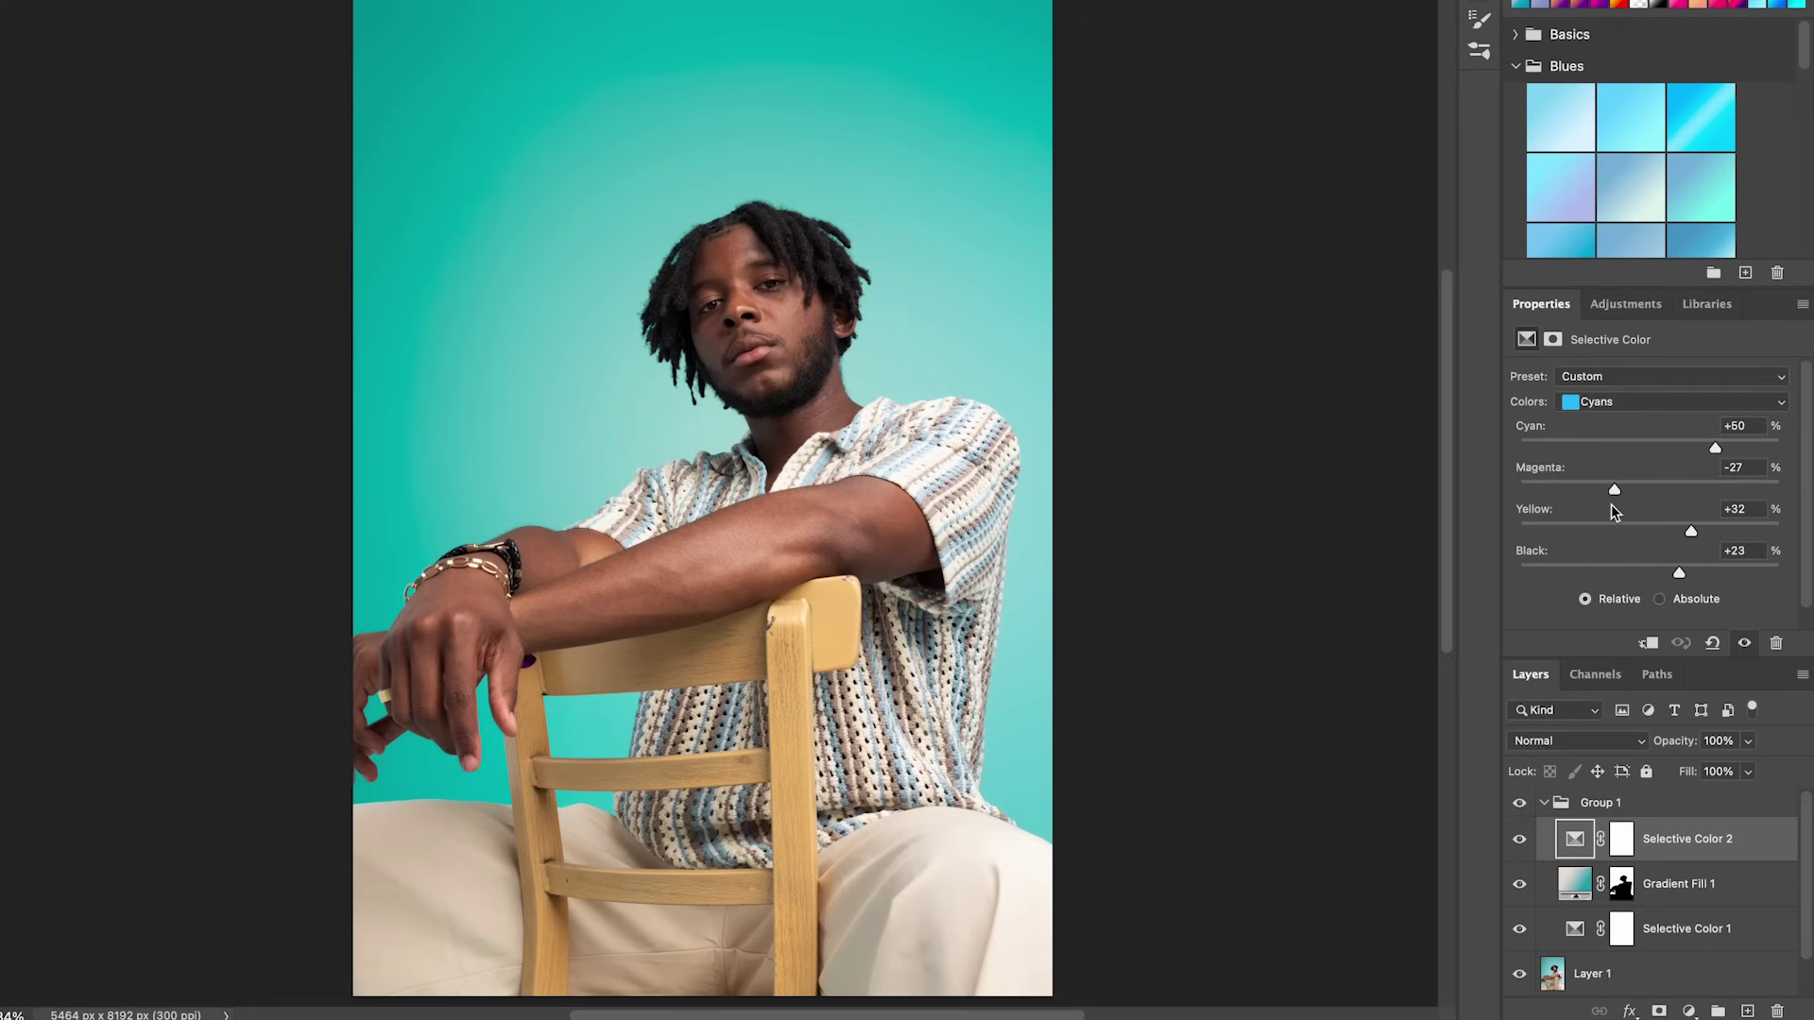
pyautogui.moveTo(1715, 449); pyautogui.dragTo(1725, 488)
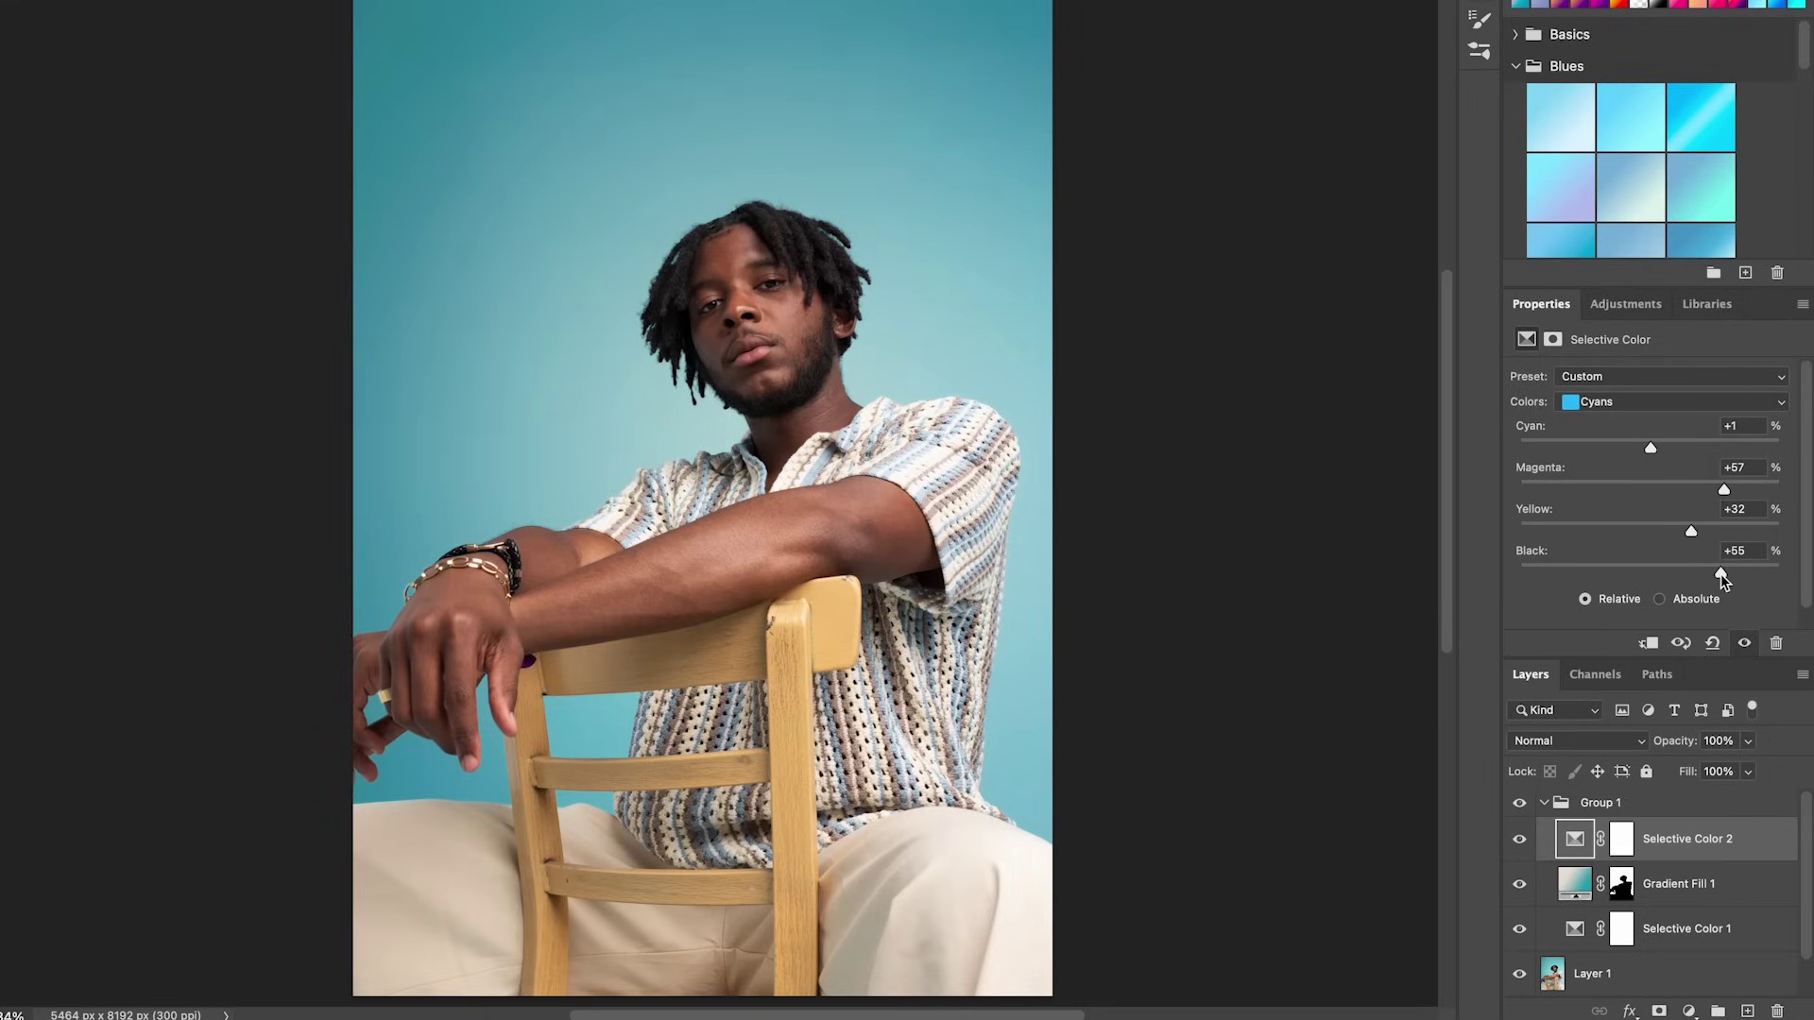
pyautogui.click(1523, 804)
pyautogui.click(1523, 804)
pyautogui.moveTo(1633, 449); pyautogui.dragTo(1677, 448)
pyautogui.moveTo(1721, 573); pyautogui.dragTo(1700, 572)
pyautogui.moveTo(1672, 489); pyautogui.dragTo(1676, 489)
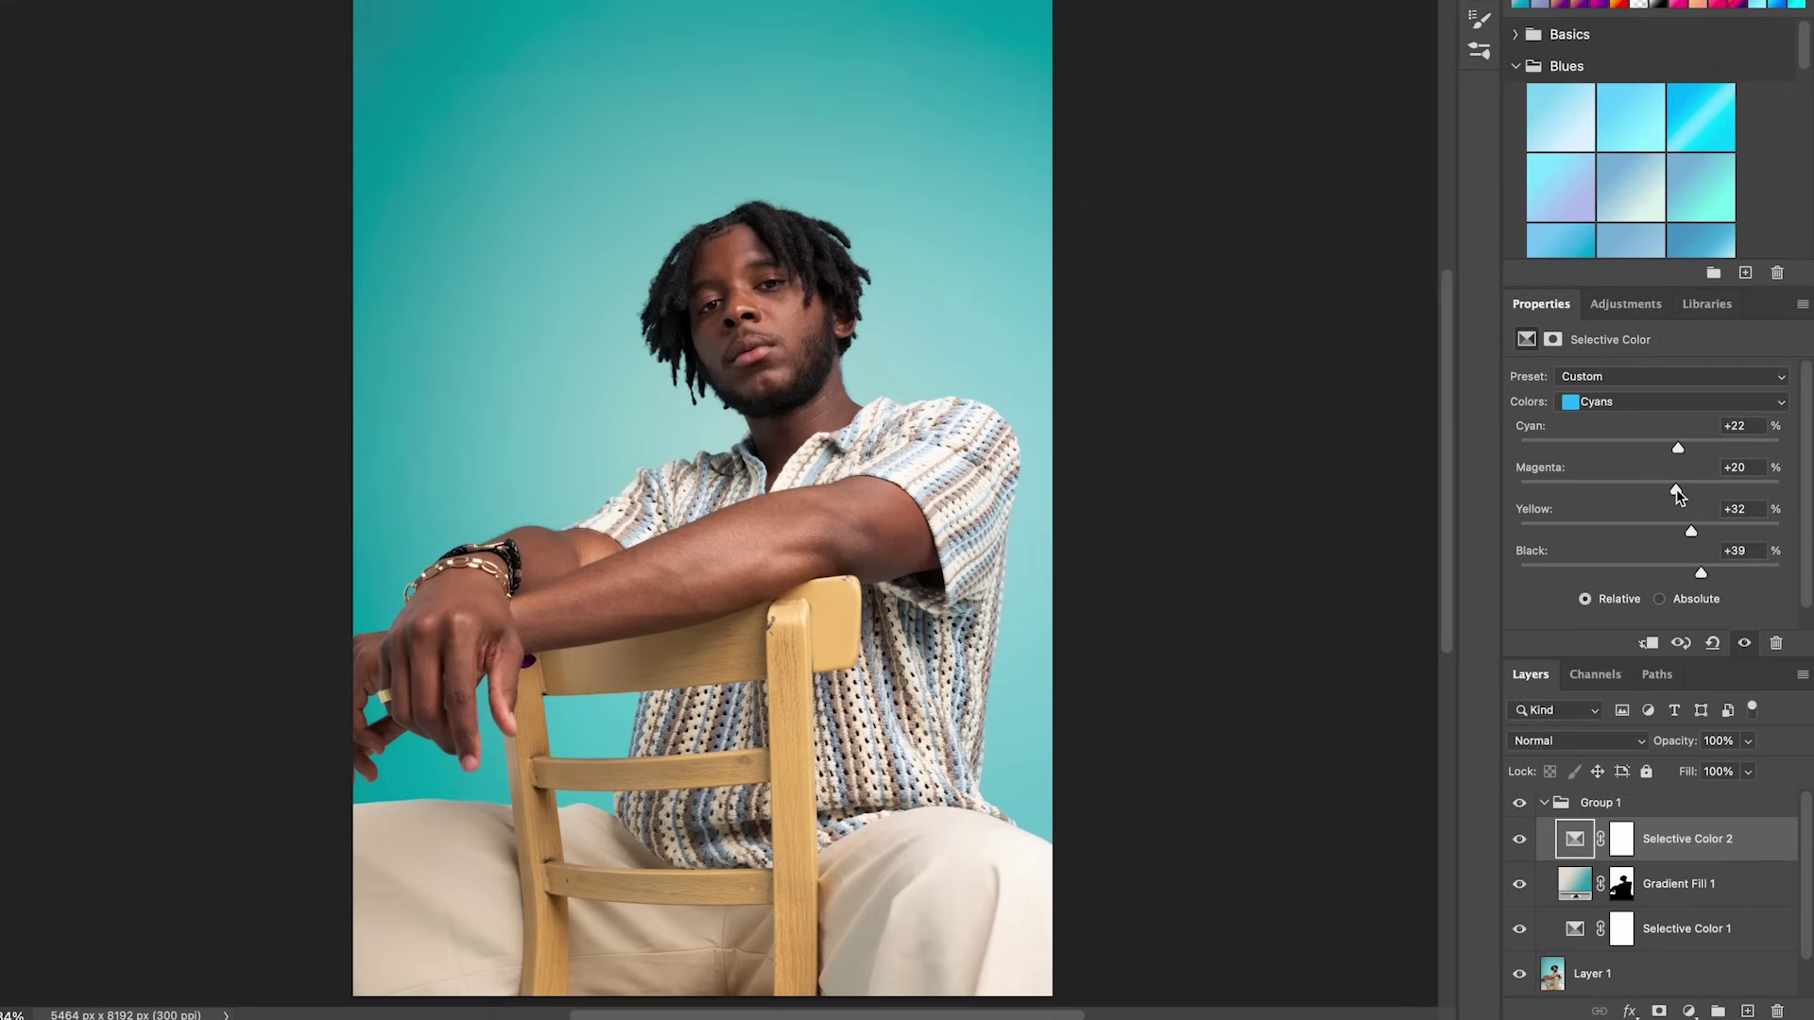
# - Collapse Group 1, compare the grade, and turn Gradient Fill 1's angle downward
pyautogui.click(1561, 807)
pyautogui.click(1544, 802)
pyautogui.click(1519, 804)
pyautogui.click(1519, 804)
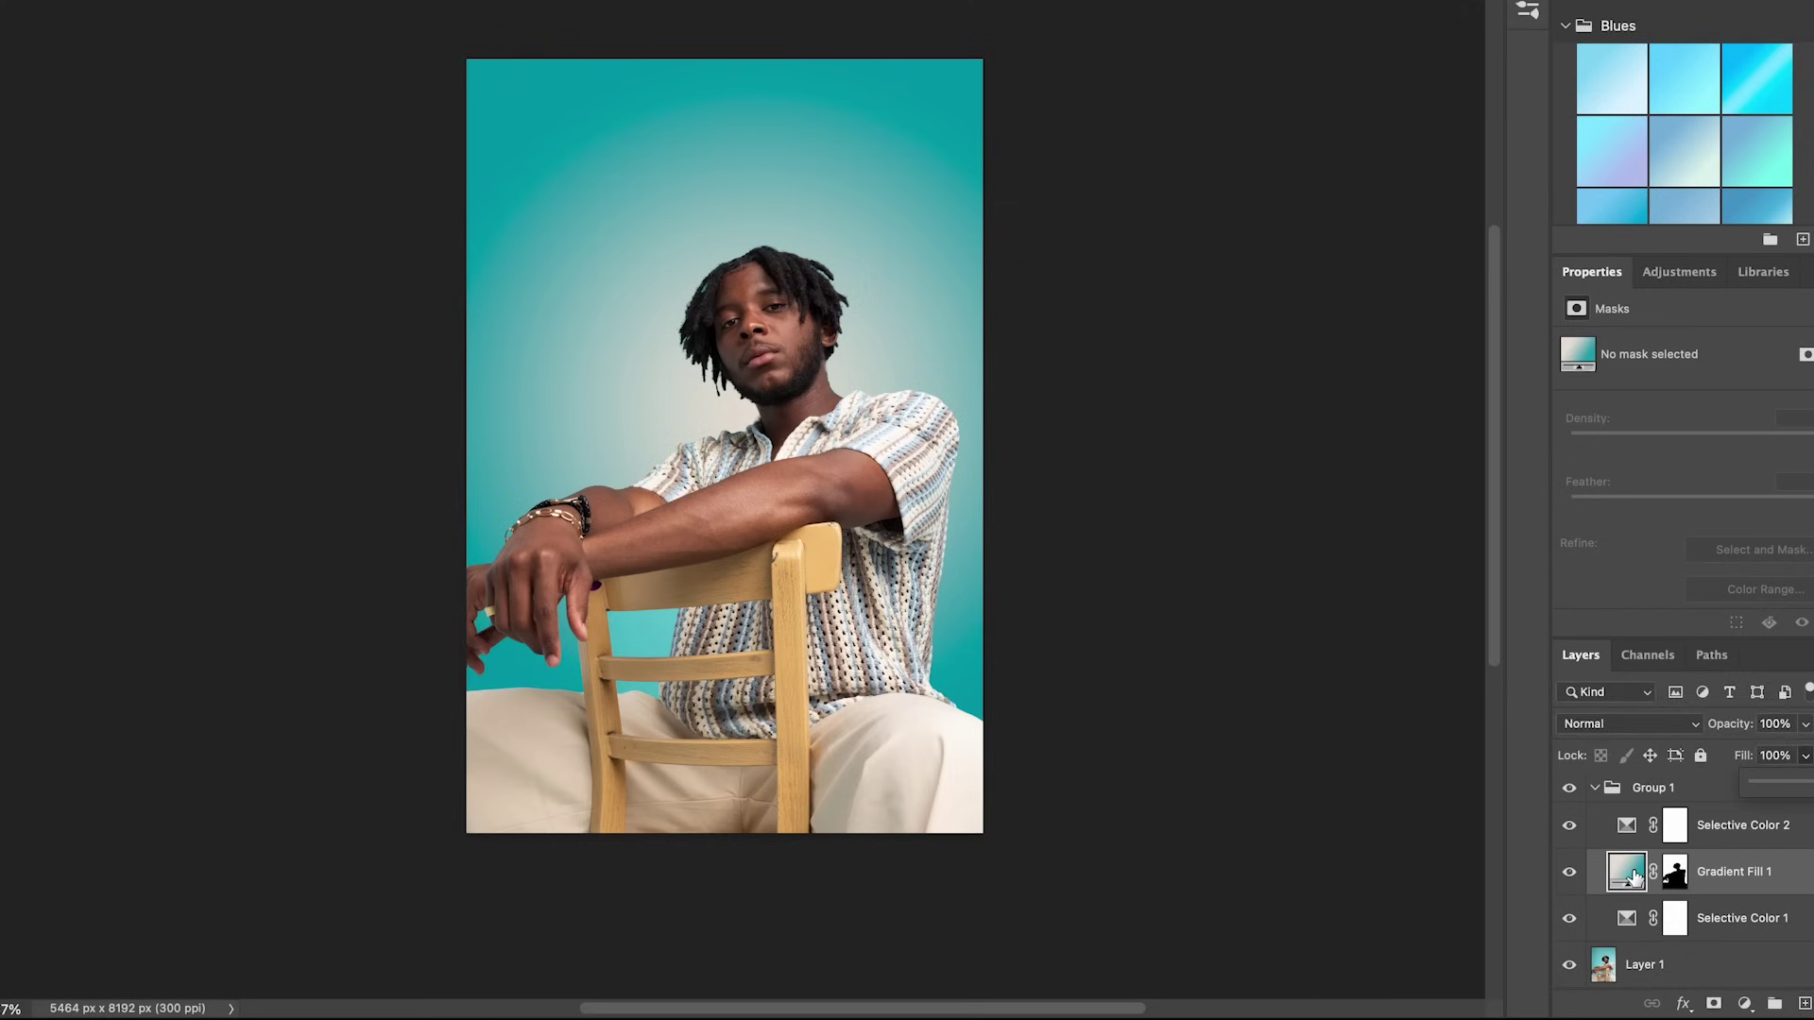
pyautogui.moveTo(1154, 312); pyautogui.dragTo(1151, 327)
# - Switch the gradient to Linear, rotate it, and set its scale to 97%
pyautogui.click(1195, 272)
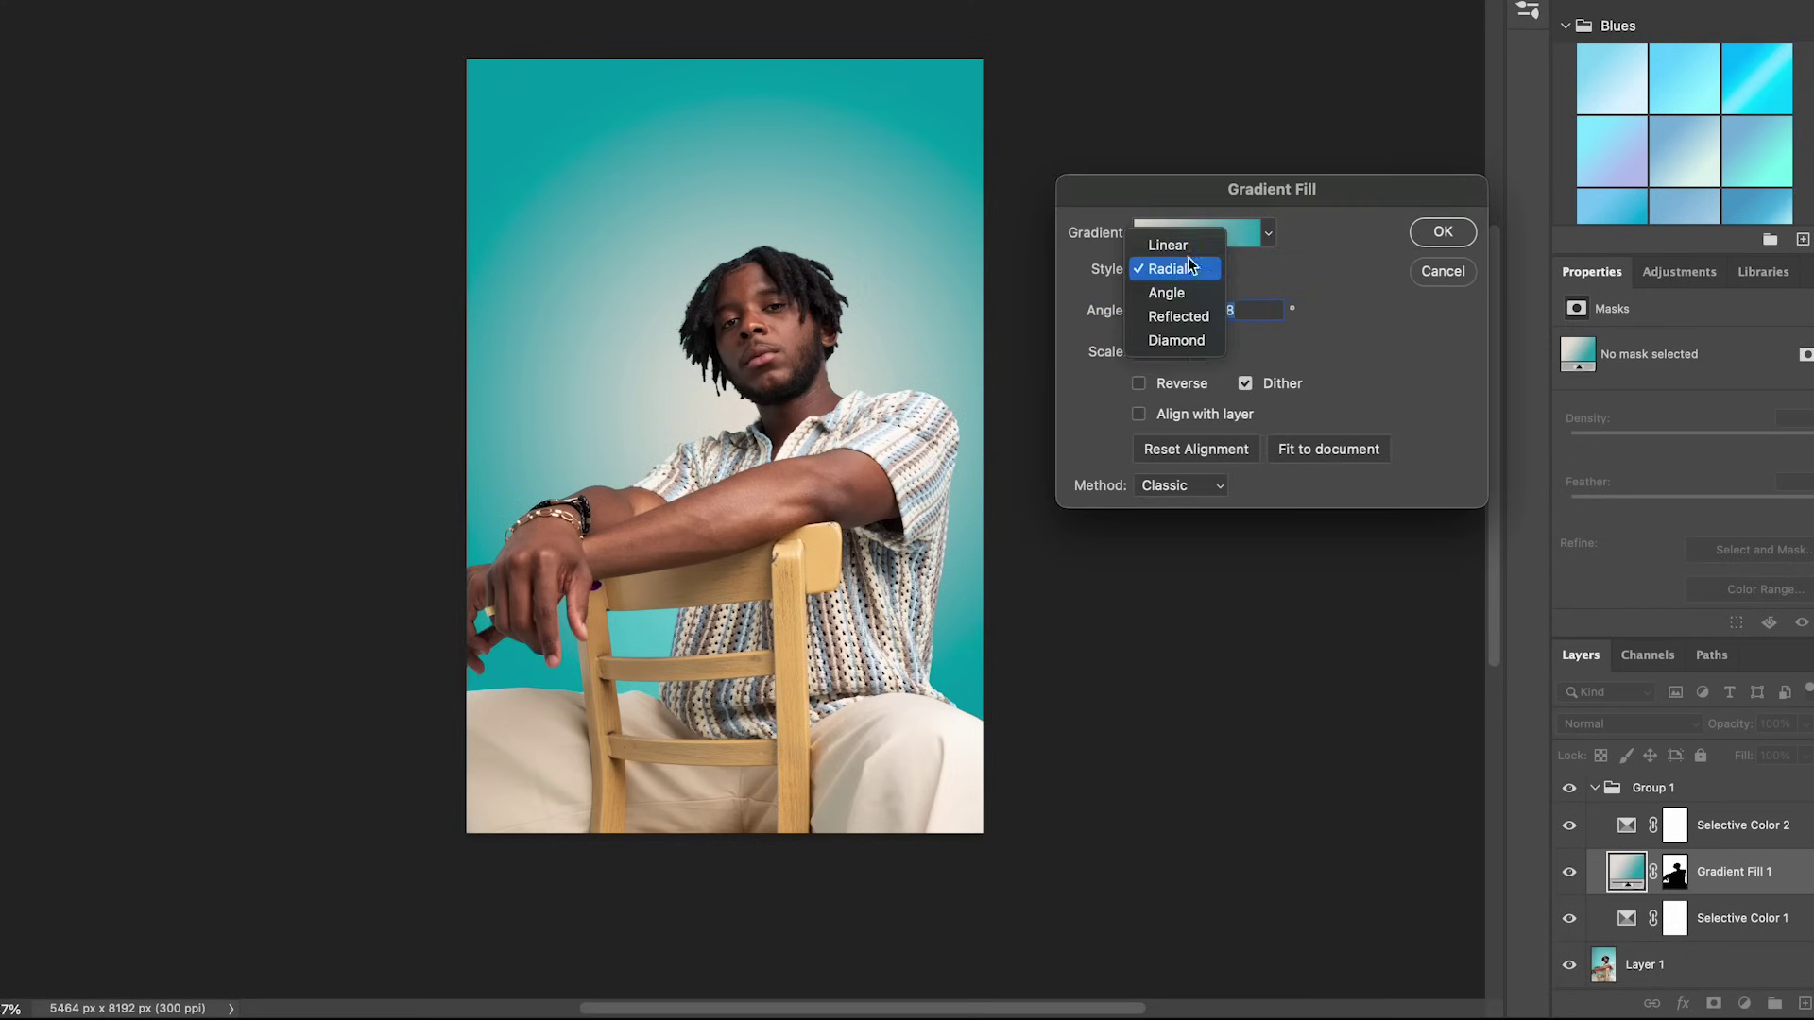
pyautogui.click(1168, 245)
pyautogui.moveTo(1168, 321)
pyautogui.mouseDown()
pyautogui.moveTo(1150, 312)
pyautogui.moveTo(1164, 297)
pyautogui.mouseUp()
pyautogui.click(1197, 352)
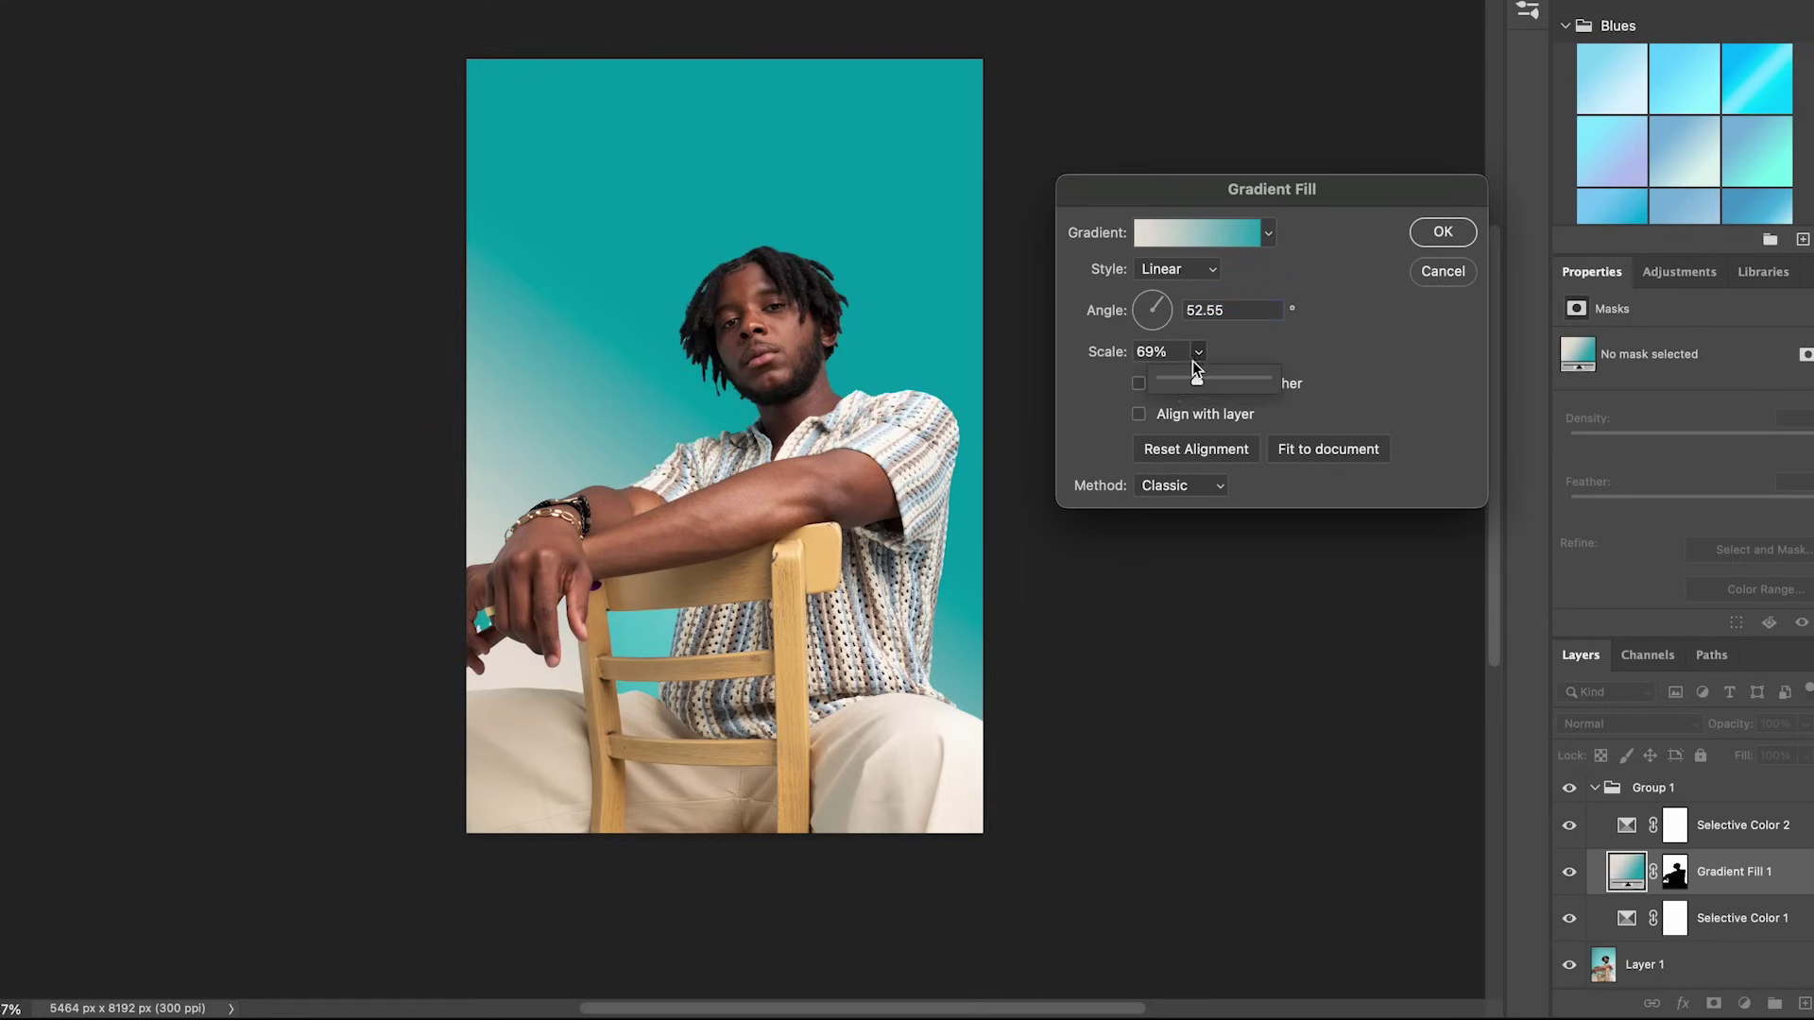
pyautogui.moveTo(1194, 382); pyautogui.dragTo(1211, 381)
# - Try the Angle, Reflected and Diamond gradient styles, then rotate a Reflected gradient
pyautogui.click(1196, 273)
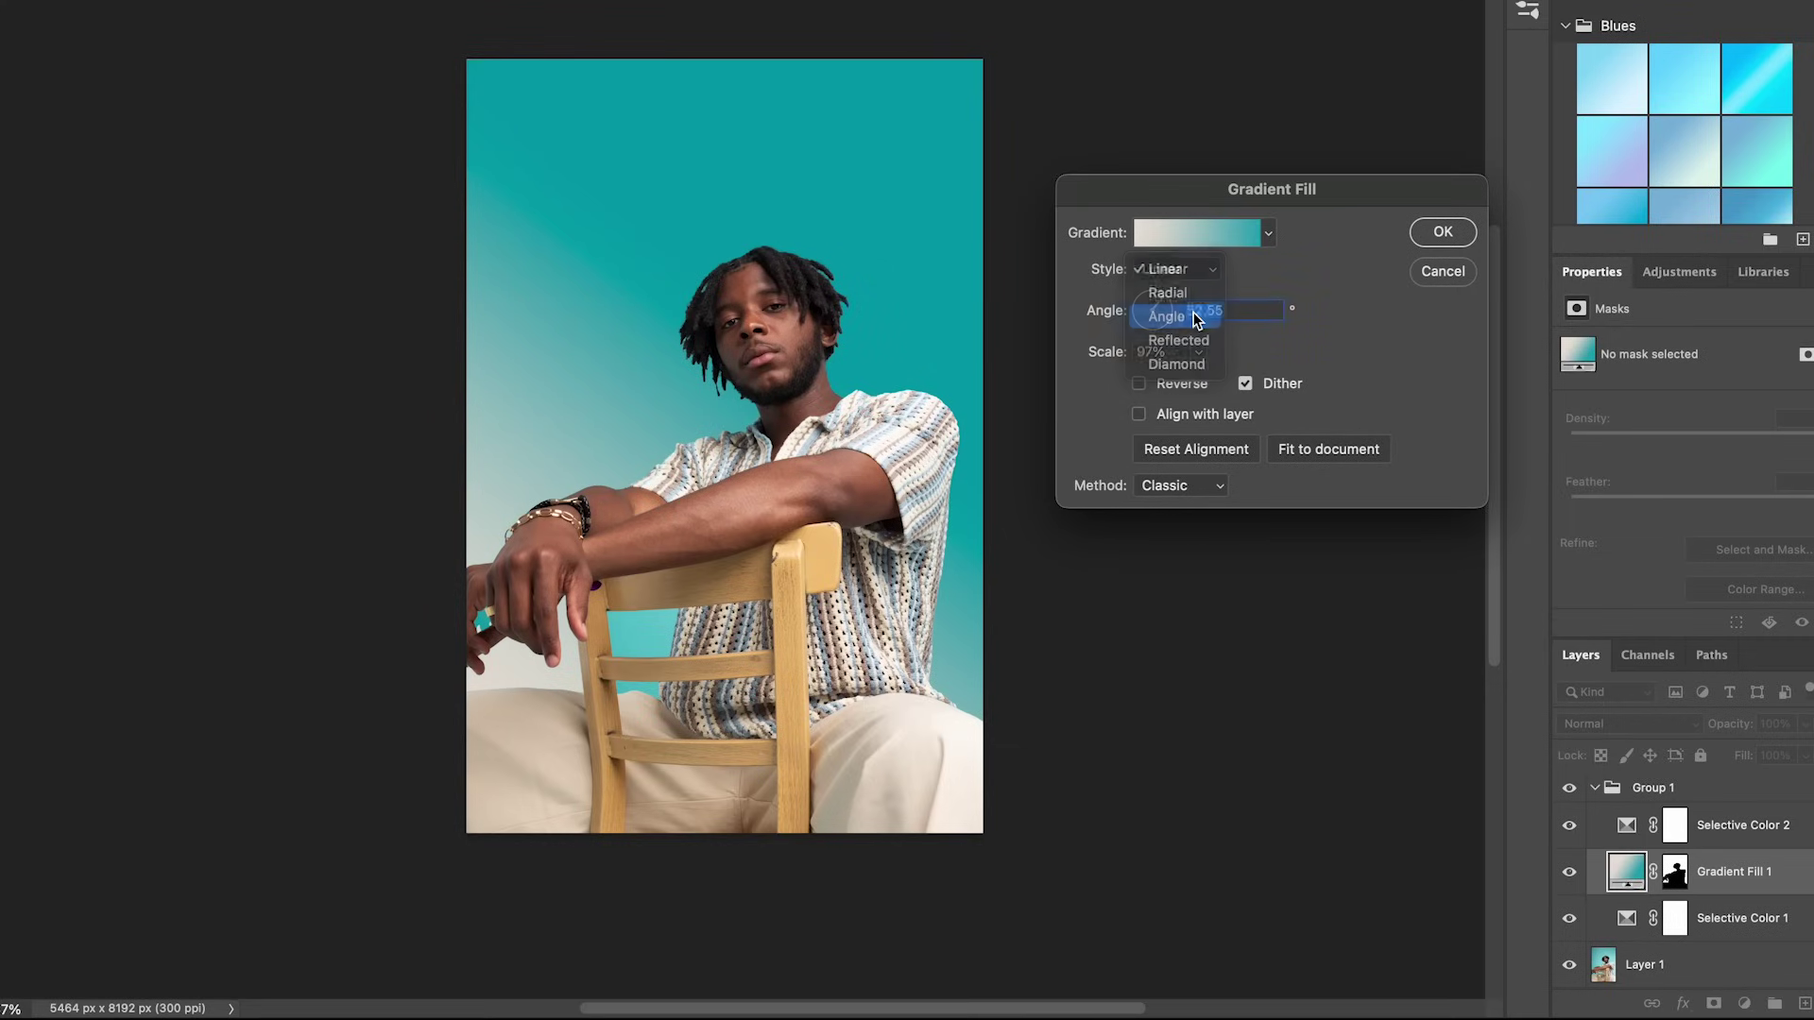
pyautogui.click(1192, 312)
pyautogui.click(1176, 270)
pyautogui.click(1174, 286)
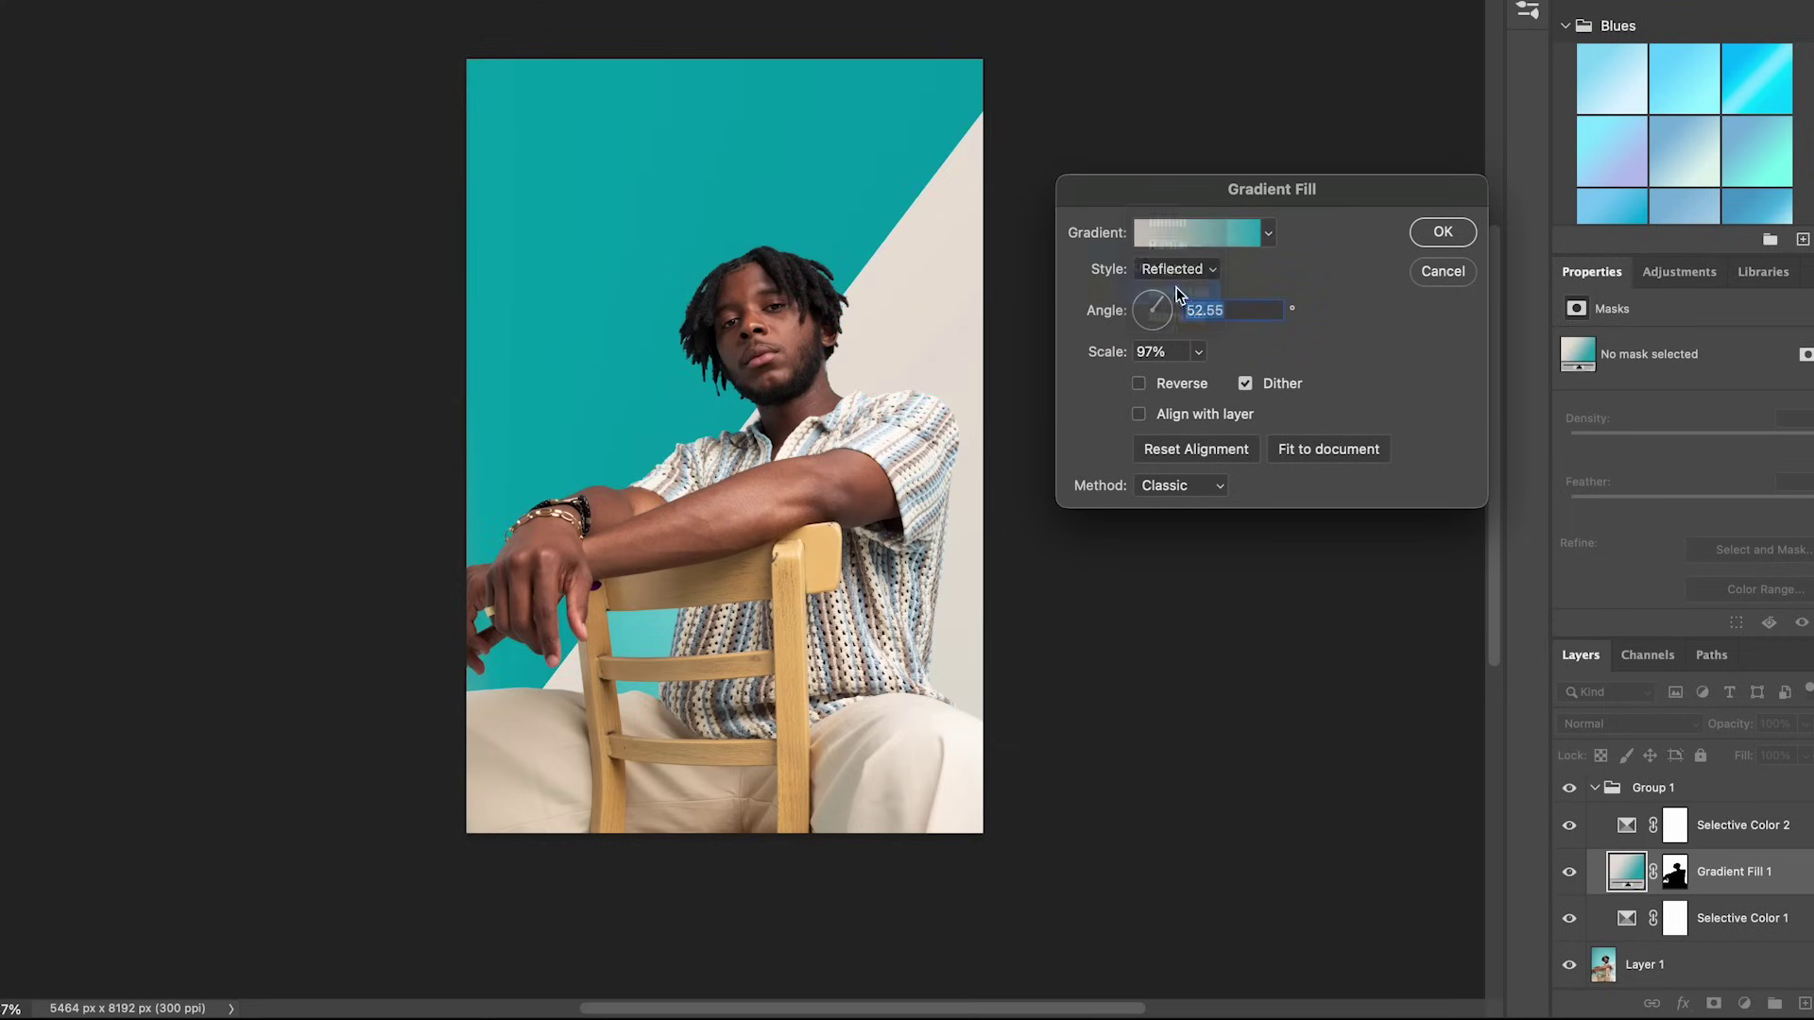
pyautogui.click(1173, 277)
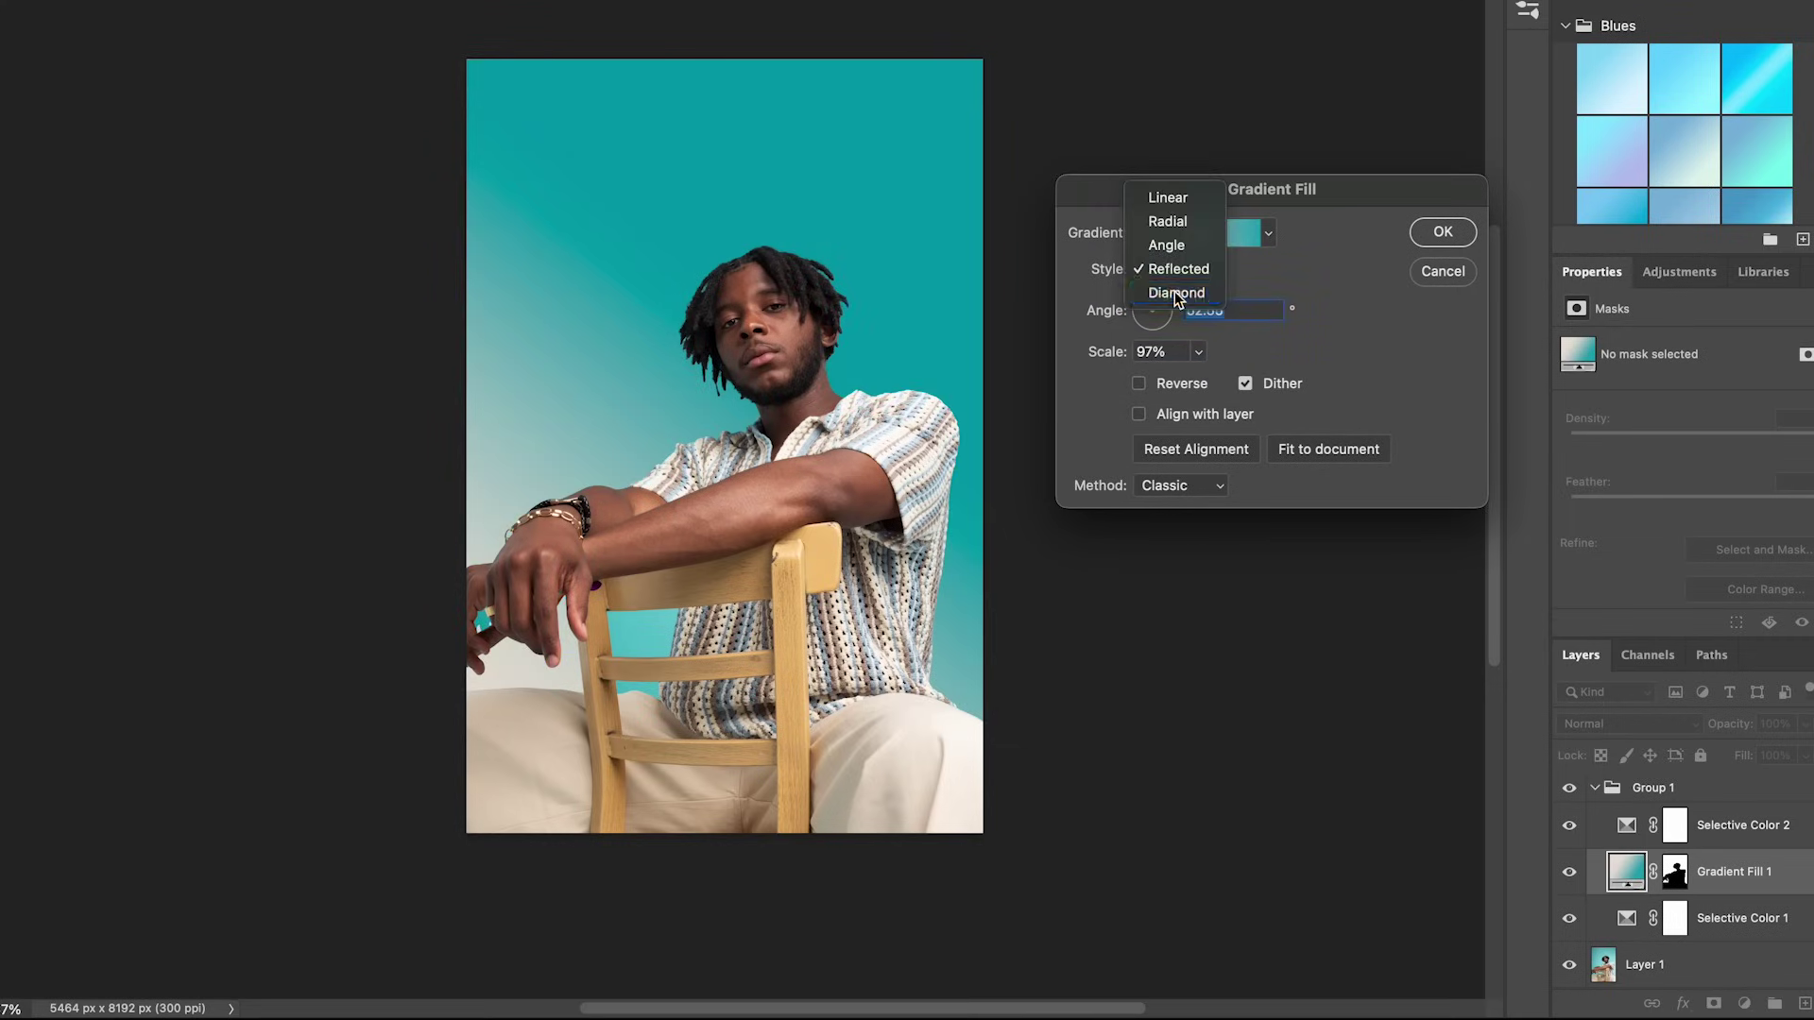
pyautogui.click(1173, 289)
pyautogui.click(1173, 274)
pyautogui.click(1178, 245)
pyautogui.moveTo(1156, 301)
pyautogui.mouseDown()
pyautogui.moveTo(1148, 321)
pyautogui.moveTo(1169, 316)
pyautogui.mouseUp()
# - Return the gradient to Radial at a 96.65° angle and 97% scale
pyautogui.click(1172, 274)
pyautogui.click(1168, 221)
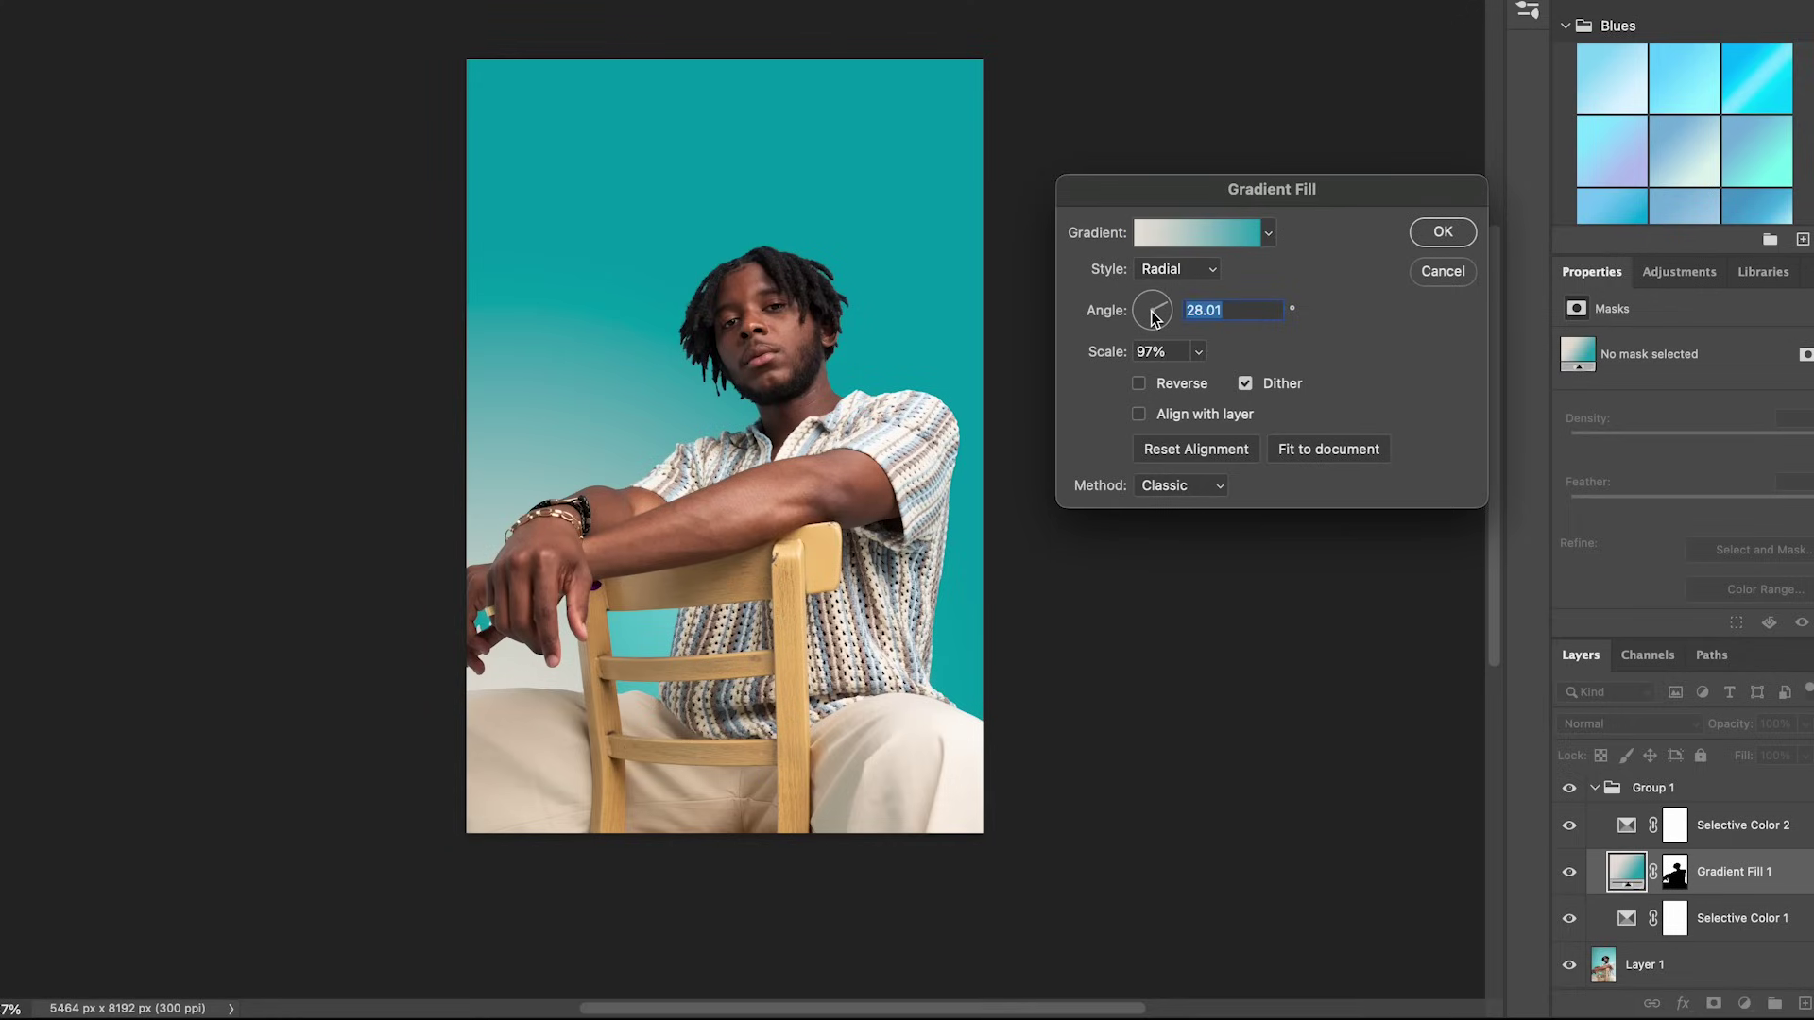
pyautogui.moveTo(1161, 319); pyautogui.dragTo(1148, 295)
pyautogui.click(1197, 353)
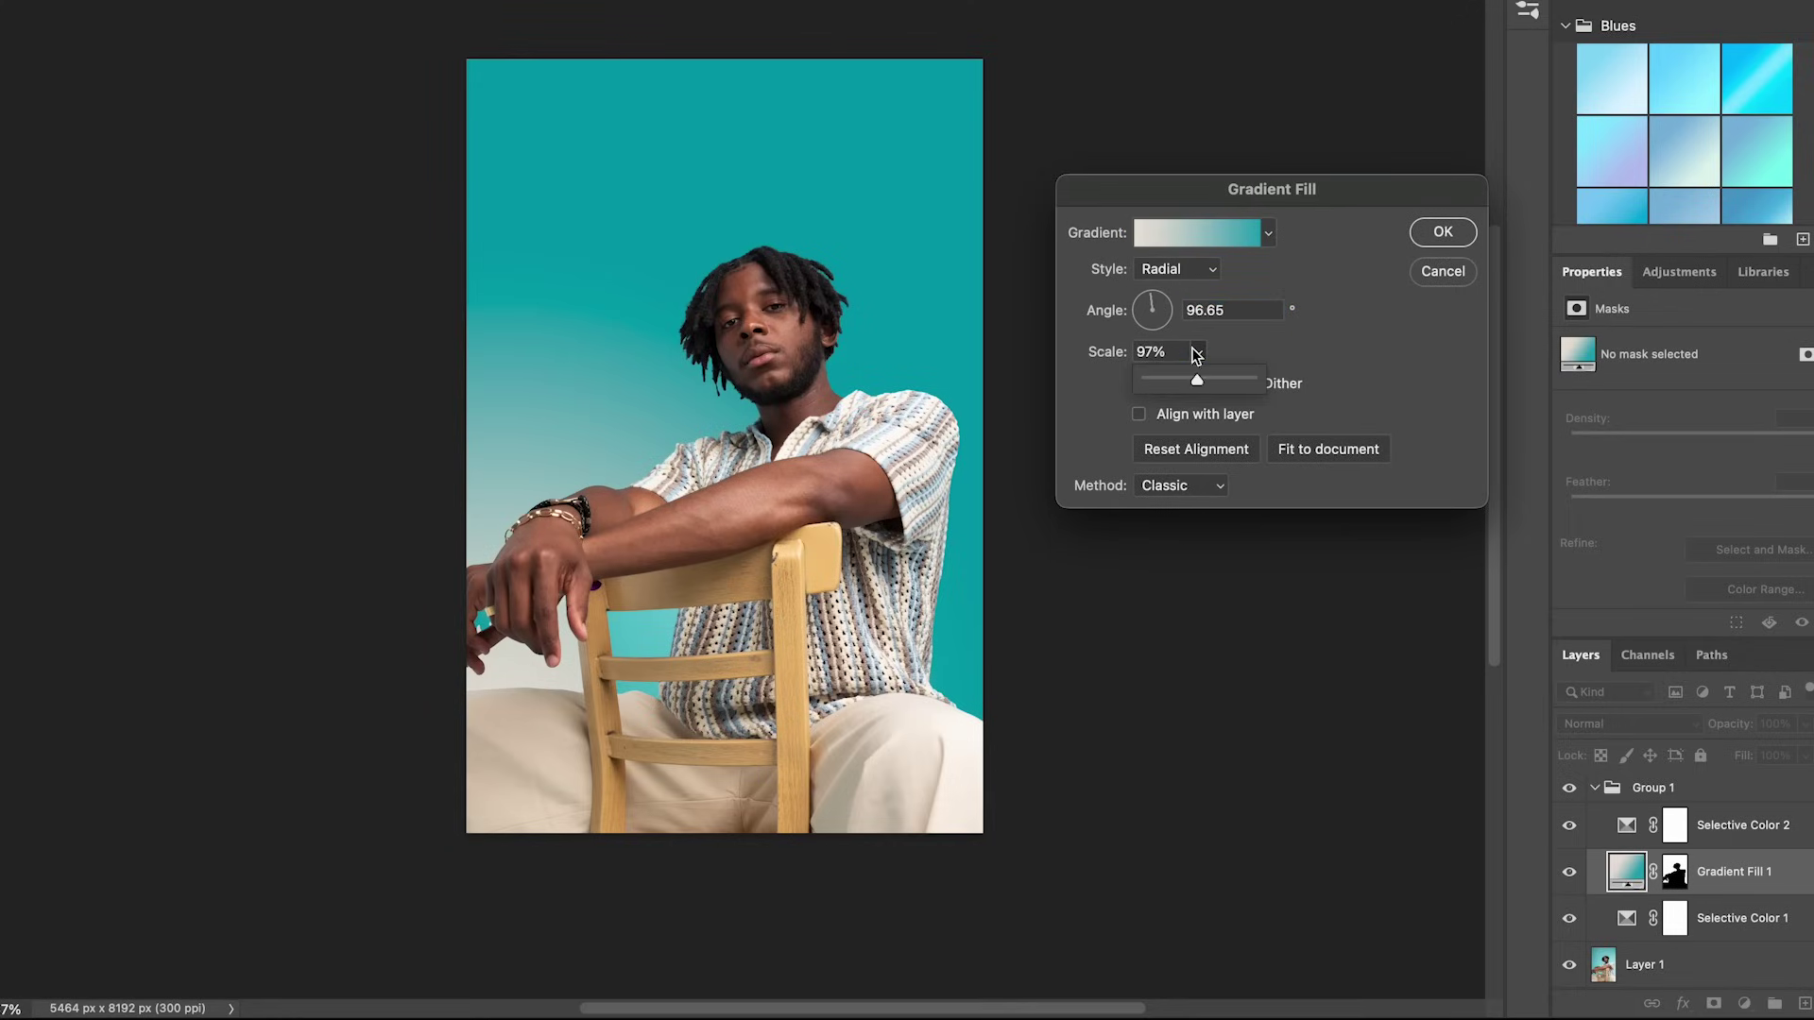
pyautogui.moveTo(1188, 381)
pyautogui.mouseDown()
pyautogui.moveTo(1172, 381)
pyautogui.moveTo(1198, 378)
pyautogui.mouseUp()
# - Discard the gradient fill changes and add a new Selective Color adjustment layer
pyautogui.click(1442, 271)
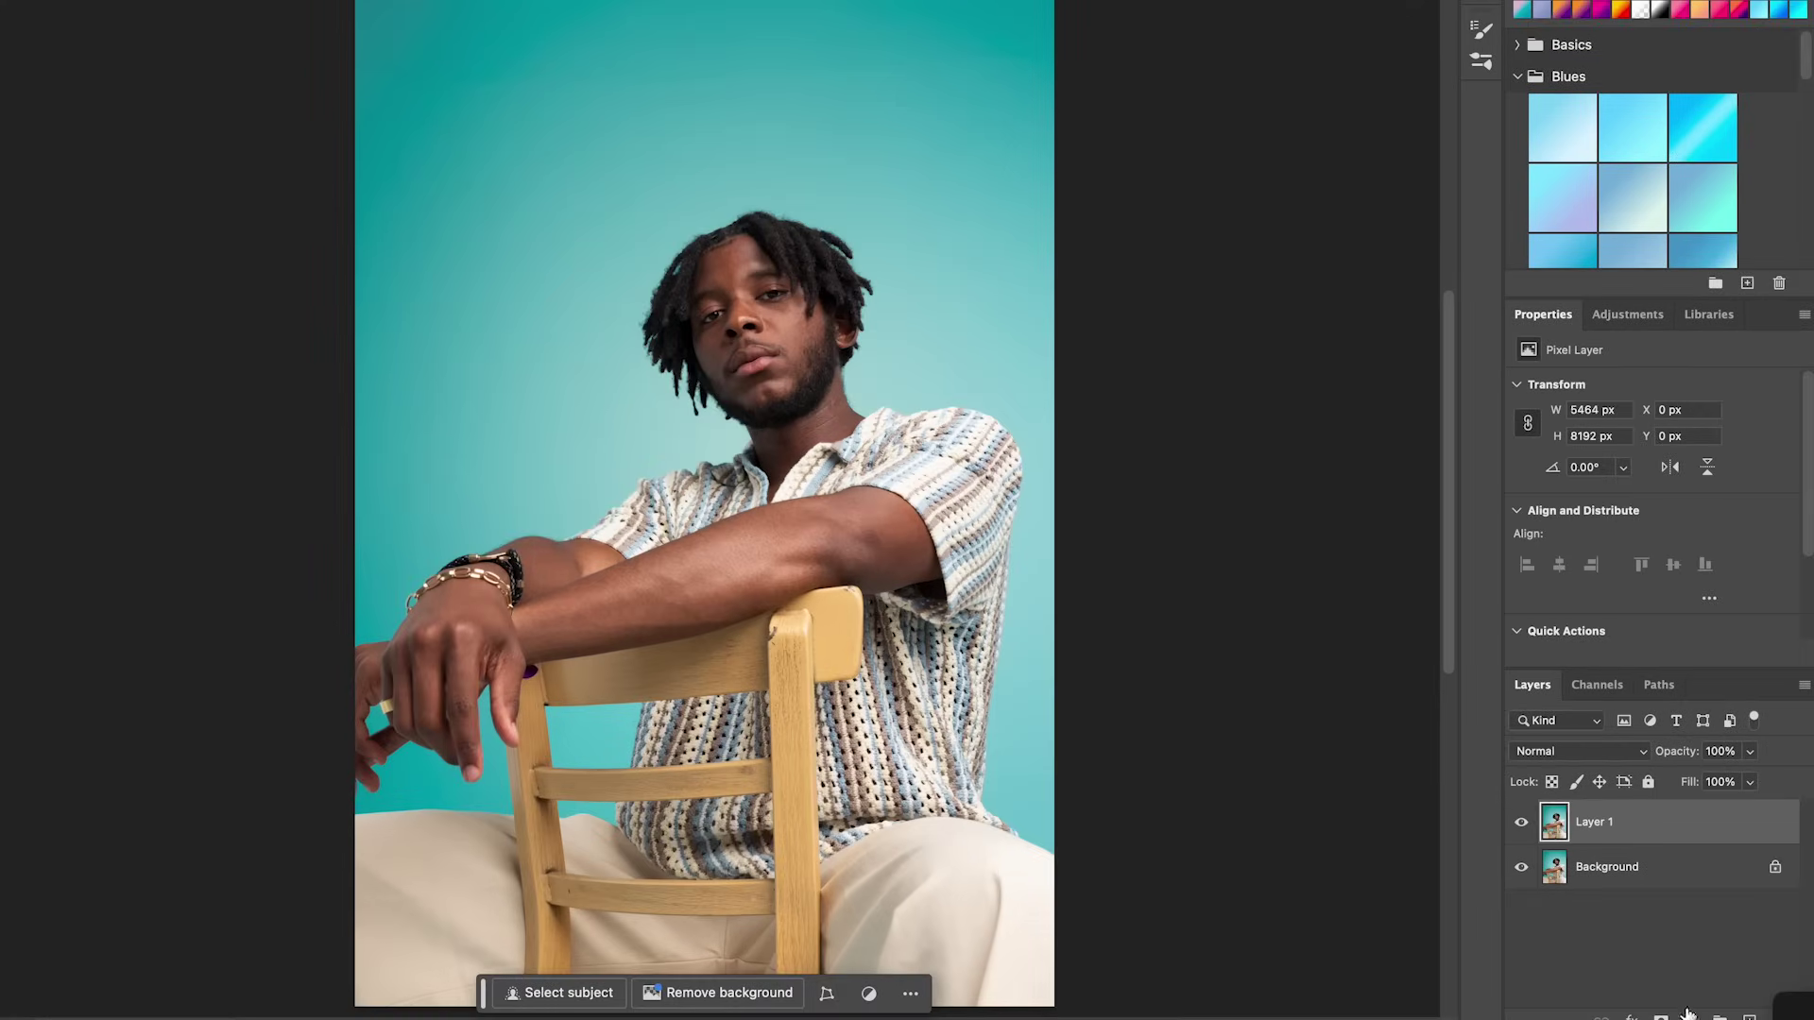
pyautogui.click(1691, 1015)
pyautogui.scroll(-2, 1698, 994)
pyautogui.click(1706, 999)
# - Reduce Cyan, Yellow and Magenta in the Reds, comparing the layer on and off
pyautogui.click(1641, 412)
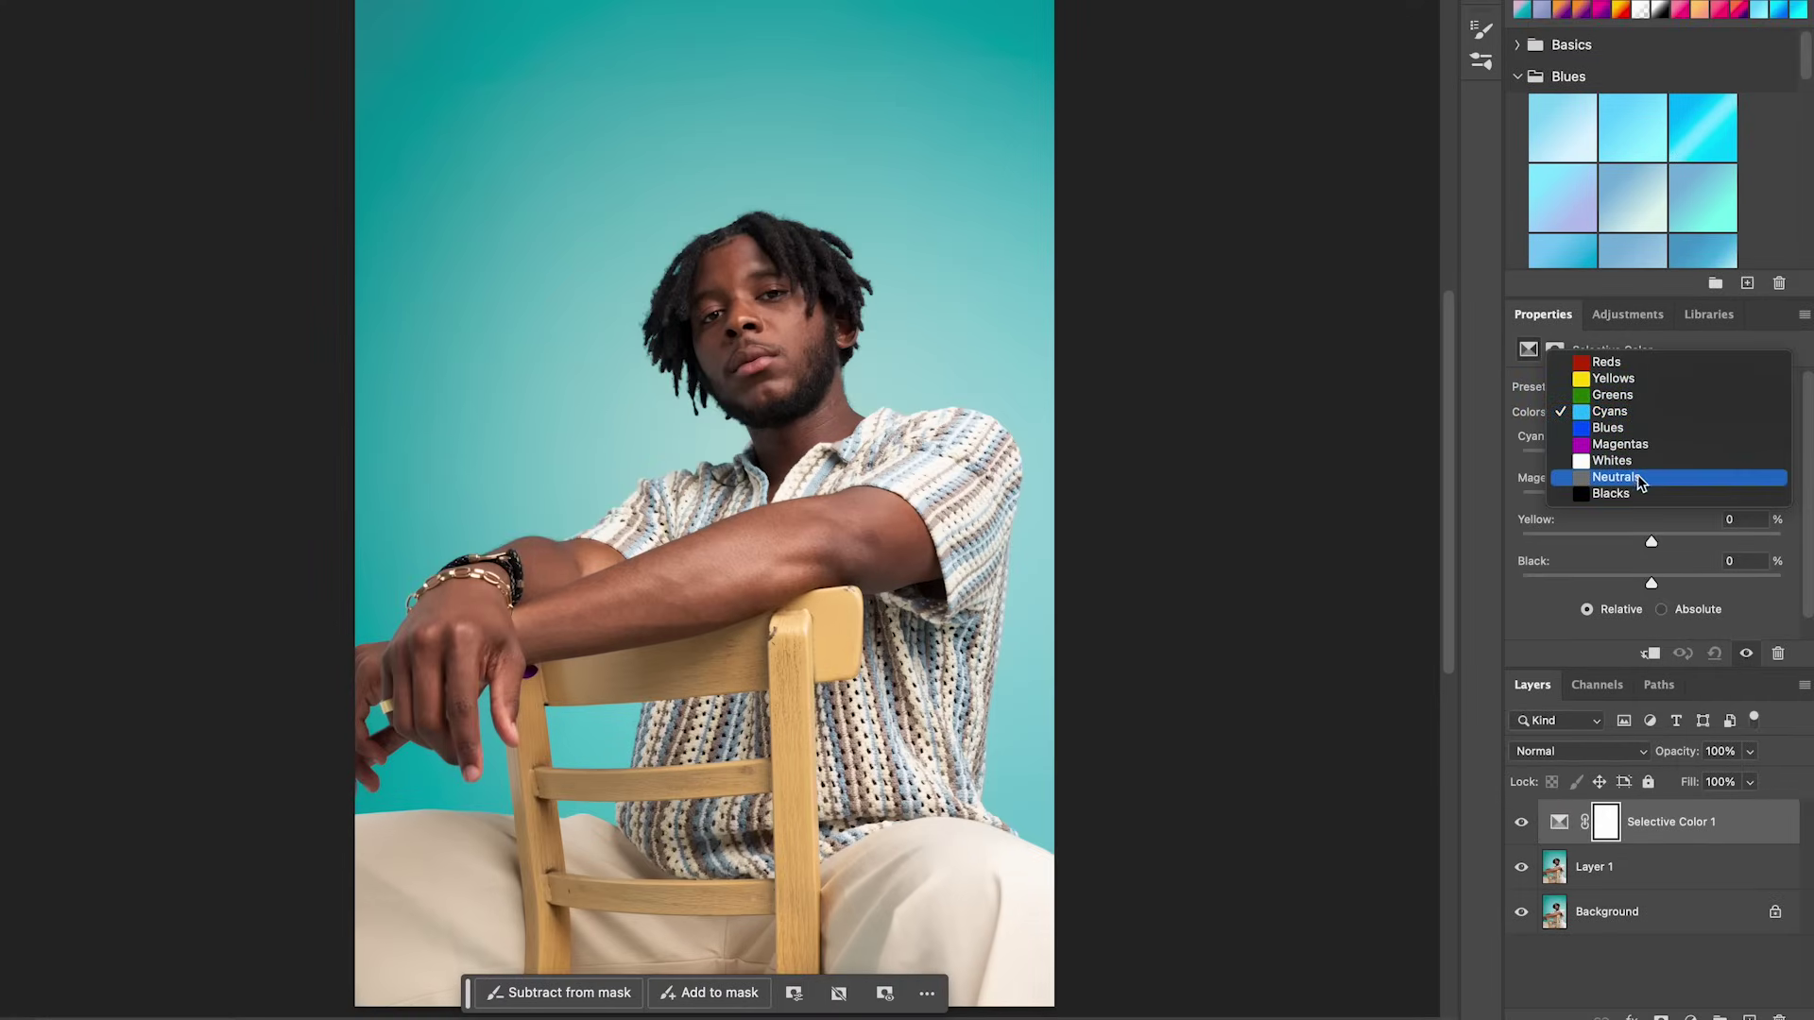
pyautogui.click(1606, 362)
pyautogui.moveTo(1652, 455); pyautogui.dragTo(1686, 545)
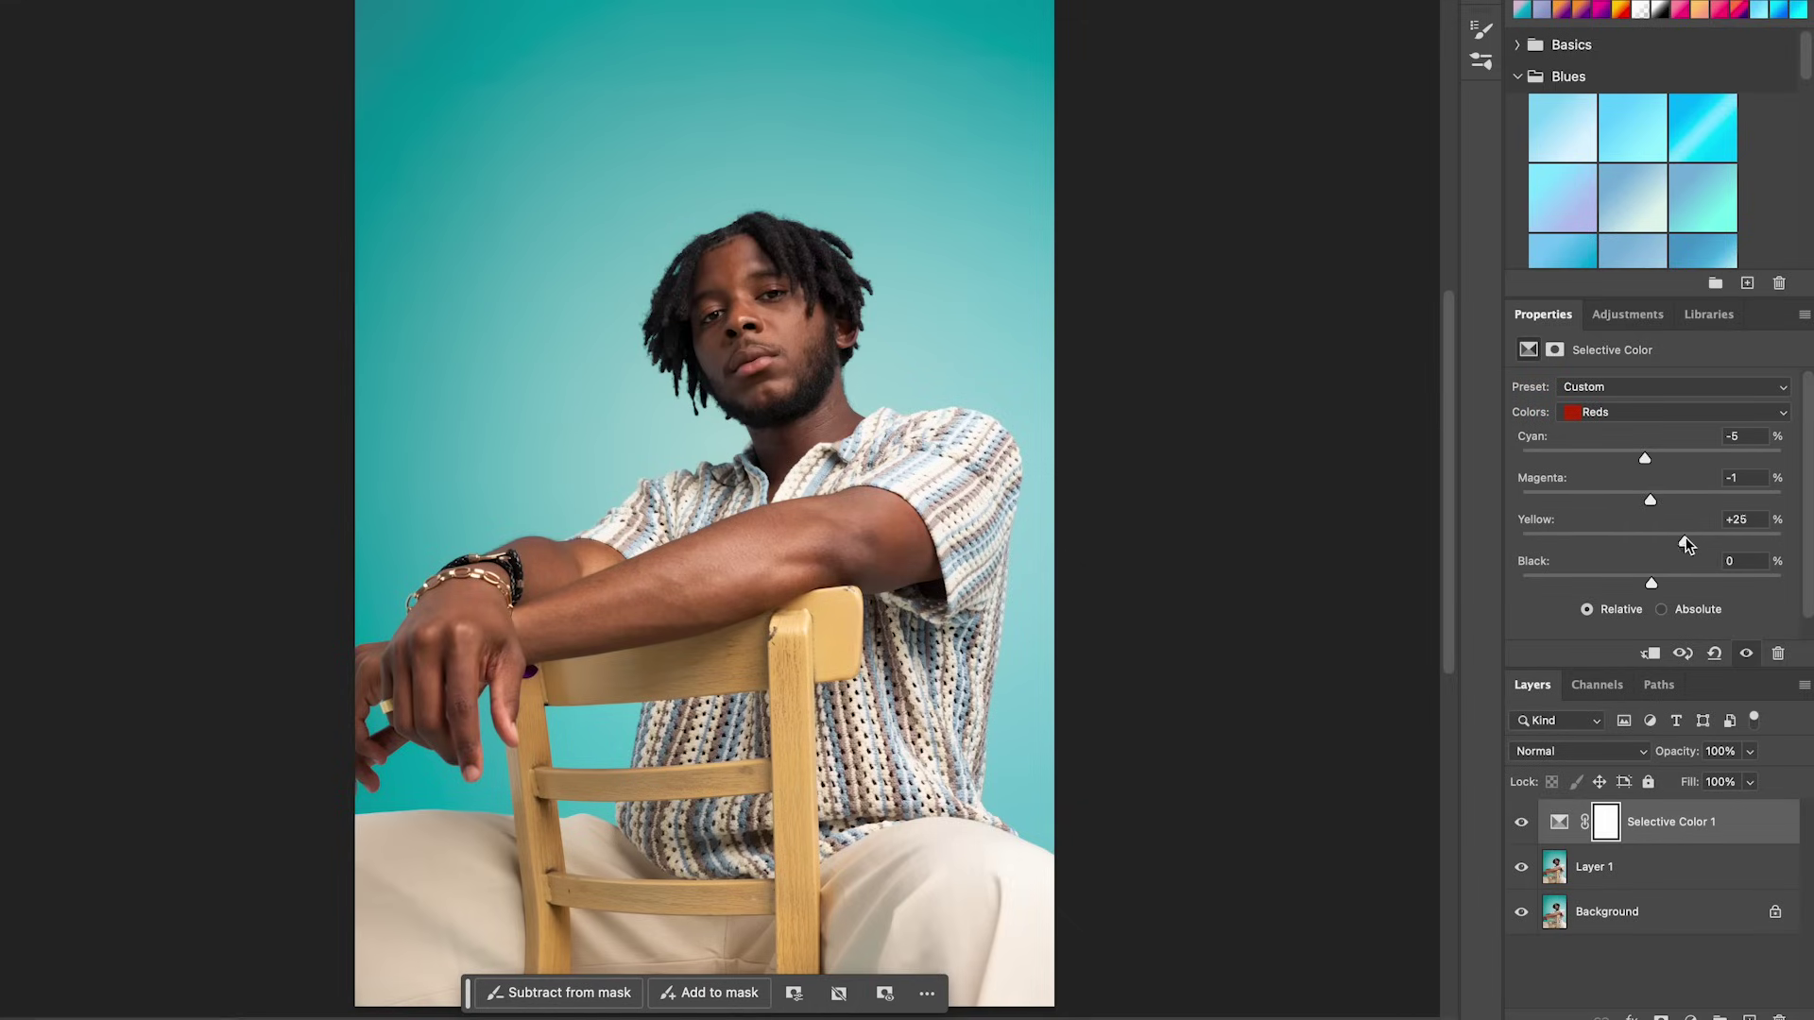
pyautogui.moveTo(1681, 547)
pyautogui.mouseDown()
pyautogui.moveTo(1665, 542)
pyautogui.moveTo(1684, 577)
pyautogui.mouseUp()
pyautogui.moveTo(1651, 499); pyautogui.dragTo(1638, 464)
pyautogui.click(1521, 823)
pyautogui.click(1521, 822)
# - In the Yellows, set Cyan to +14 and Magenta to +8
pyautogui.click(1603, 412)
pyautogui.click(1610, 433)
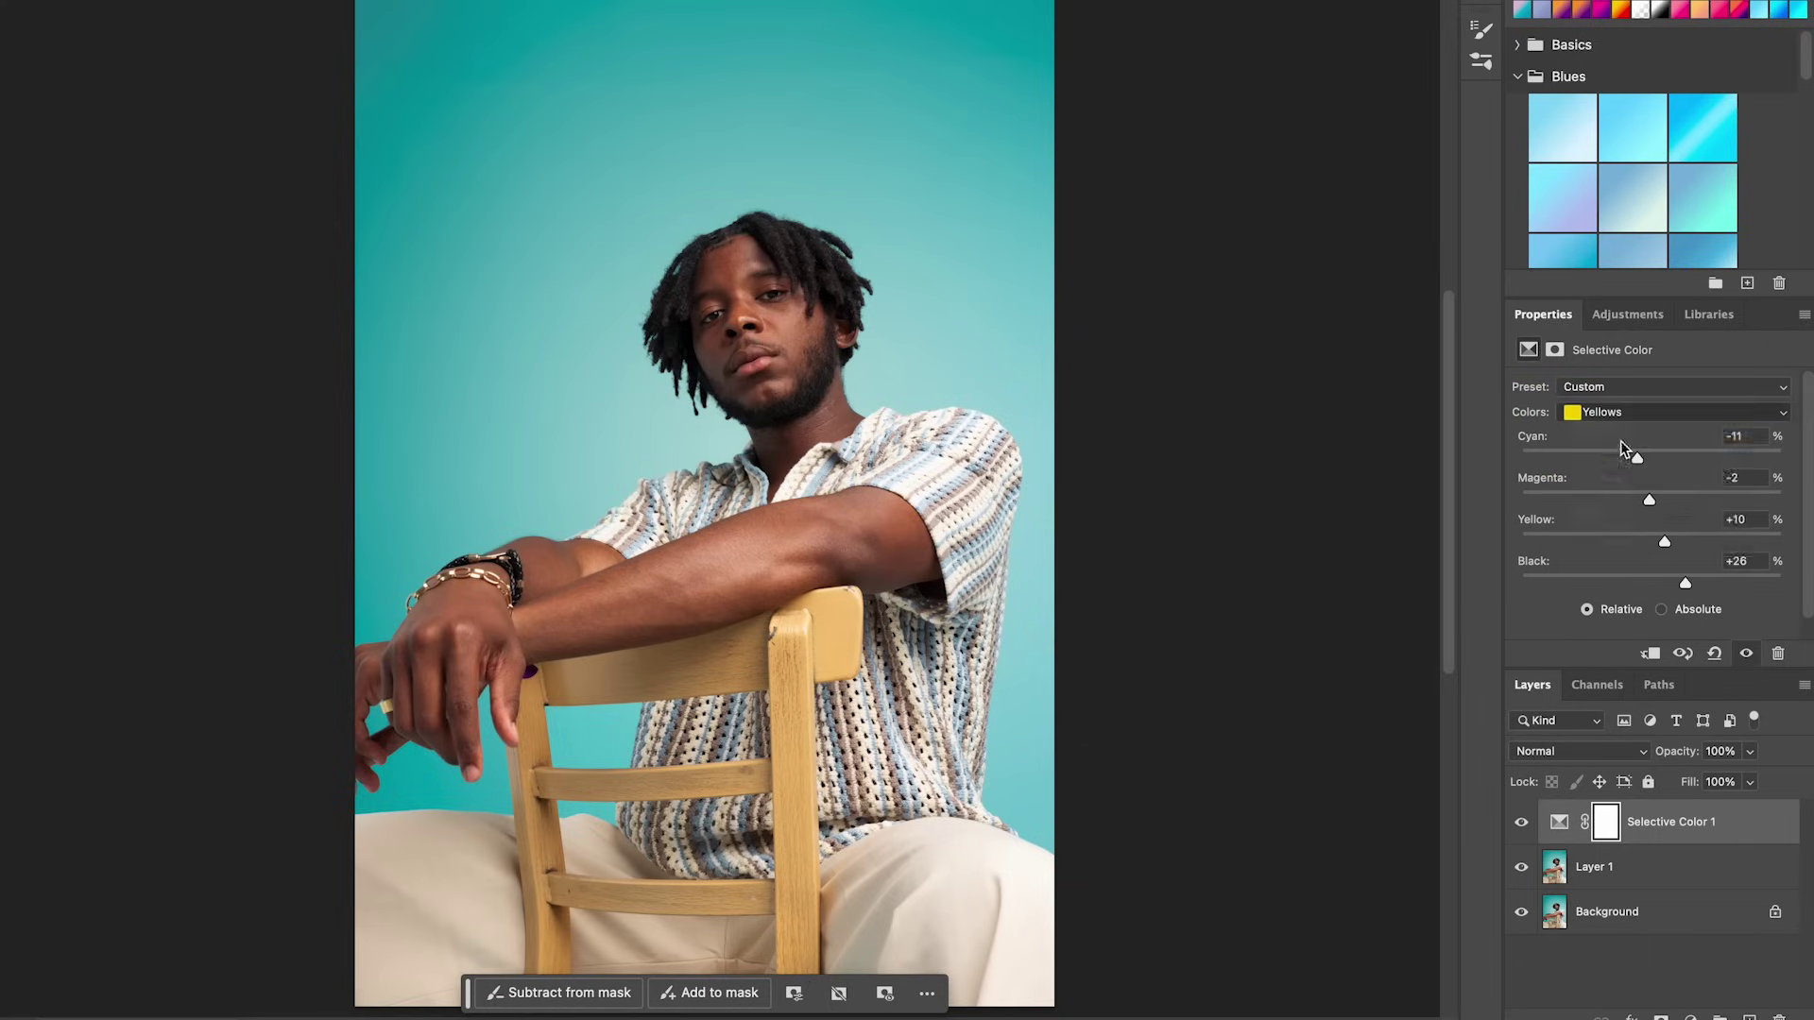
pyautogui.moveTo(1651, 462)
pyautogui.mouseDown()
pyautogui.moveTo(1600, 459)
pyautogui.moveTo(1671, 460)
pyautogui.mouseUp()
pyautogui.moveTo(1650, 491)
pyautogui.mouseDown()
pyautogui.moveTo(1631, 499)
pyautogui.moveTo(1663, 496)
pyautogui.mouseUp()
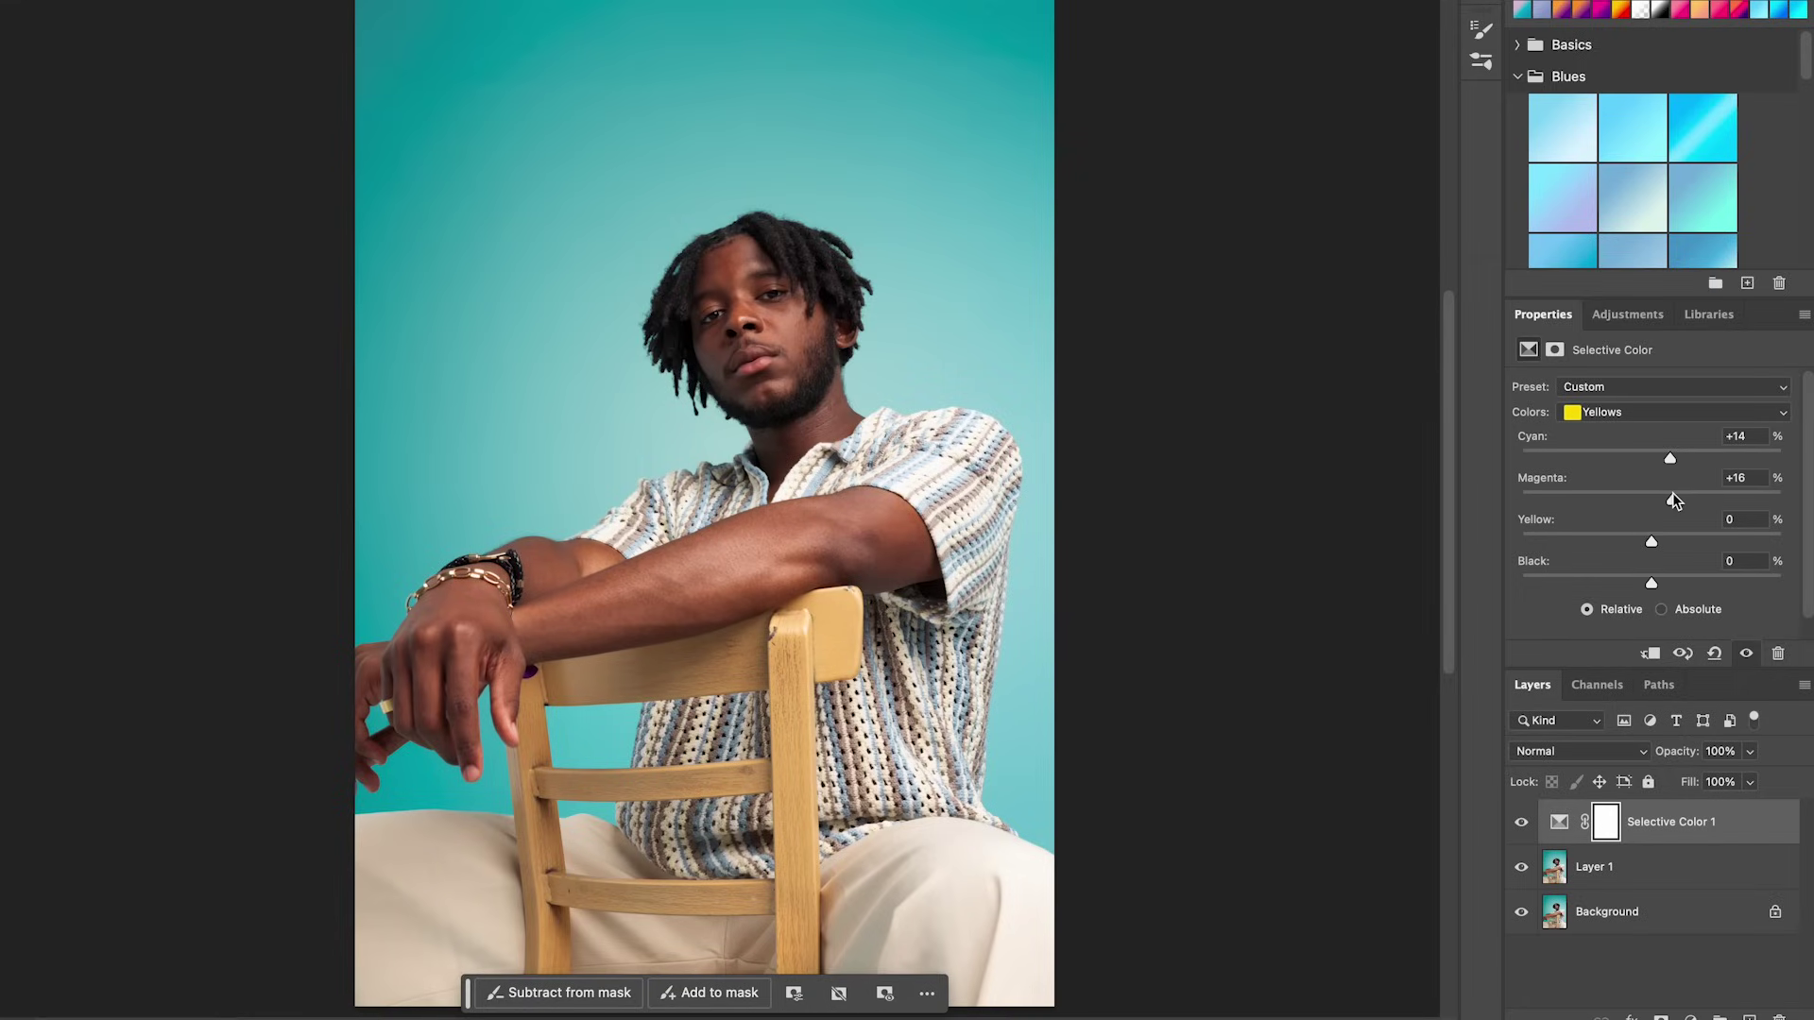
pyautogui.moveTo(1670, 498); pyautogui.dragTo(1650, 499)
# - Compare Selective Color 1 before and after, then rename the layer 'Reds'
pyautogui.click(1523, 825)
pyautogui.click(1523, 825)
pyautogui.click(1523, 822)
pyautogui.click(1523, 821)
pyautogui.hotkey('ctrl', 'z')
pyautogui.hotkey('ctrl', 'z')
pyautogui.press('\\')
pyautogui.doubleClick(1680, 821)
pyautogui.write('Reds')
pyautogui.press('Return')
# - Add a second Selective Color layer with Yellows Black +21, then save and close the document
pyautogui.click(1690, 1016)
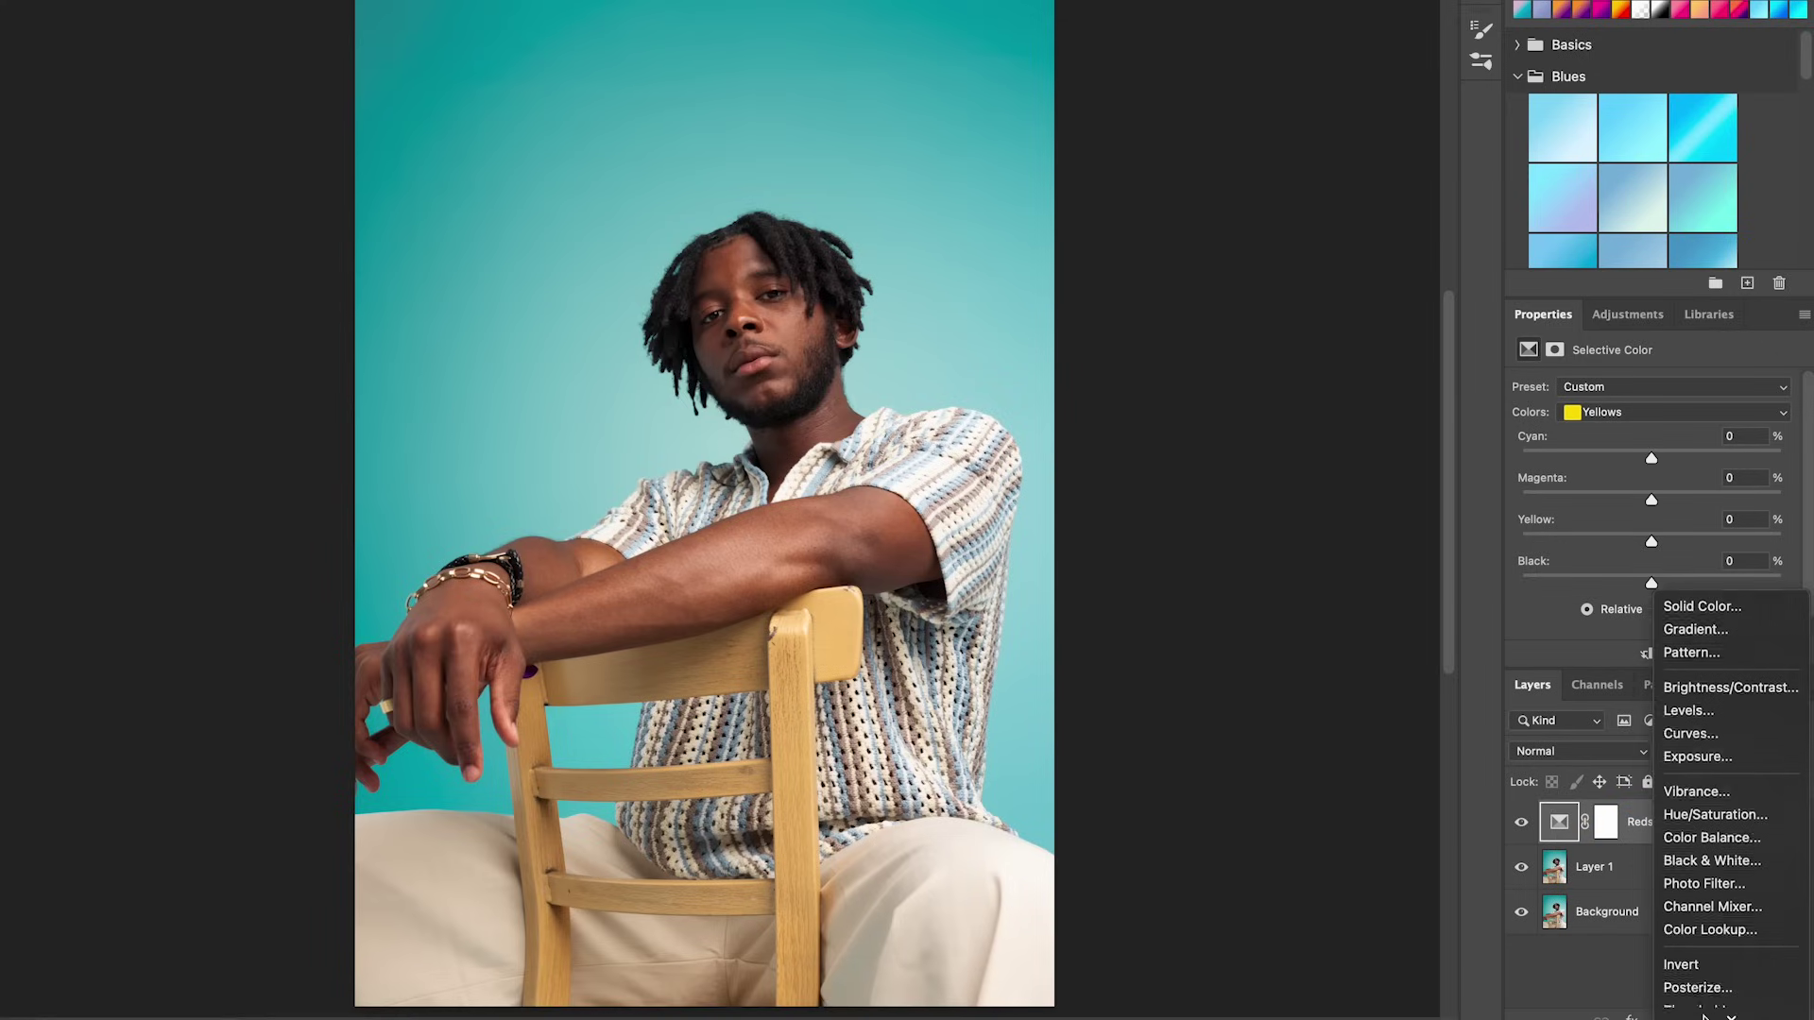
pyautogui.click(1663, 1009)
pyautogui.click(1646, 416)
pyautogui.click(1640, 397)
pyautogui.click(1632, 416)
pyautogui.click(1625, 429)
pyautogui.moveTo(1653, 459); pyautogui.dragTo(1680, 583)
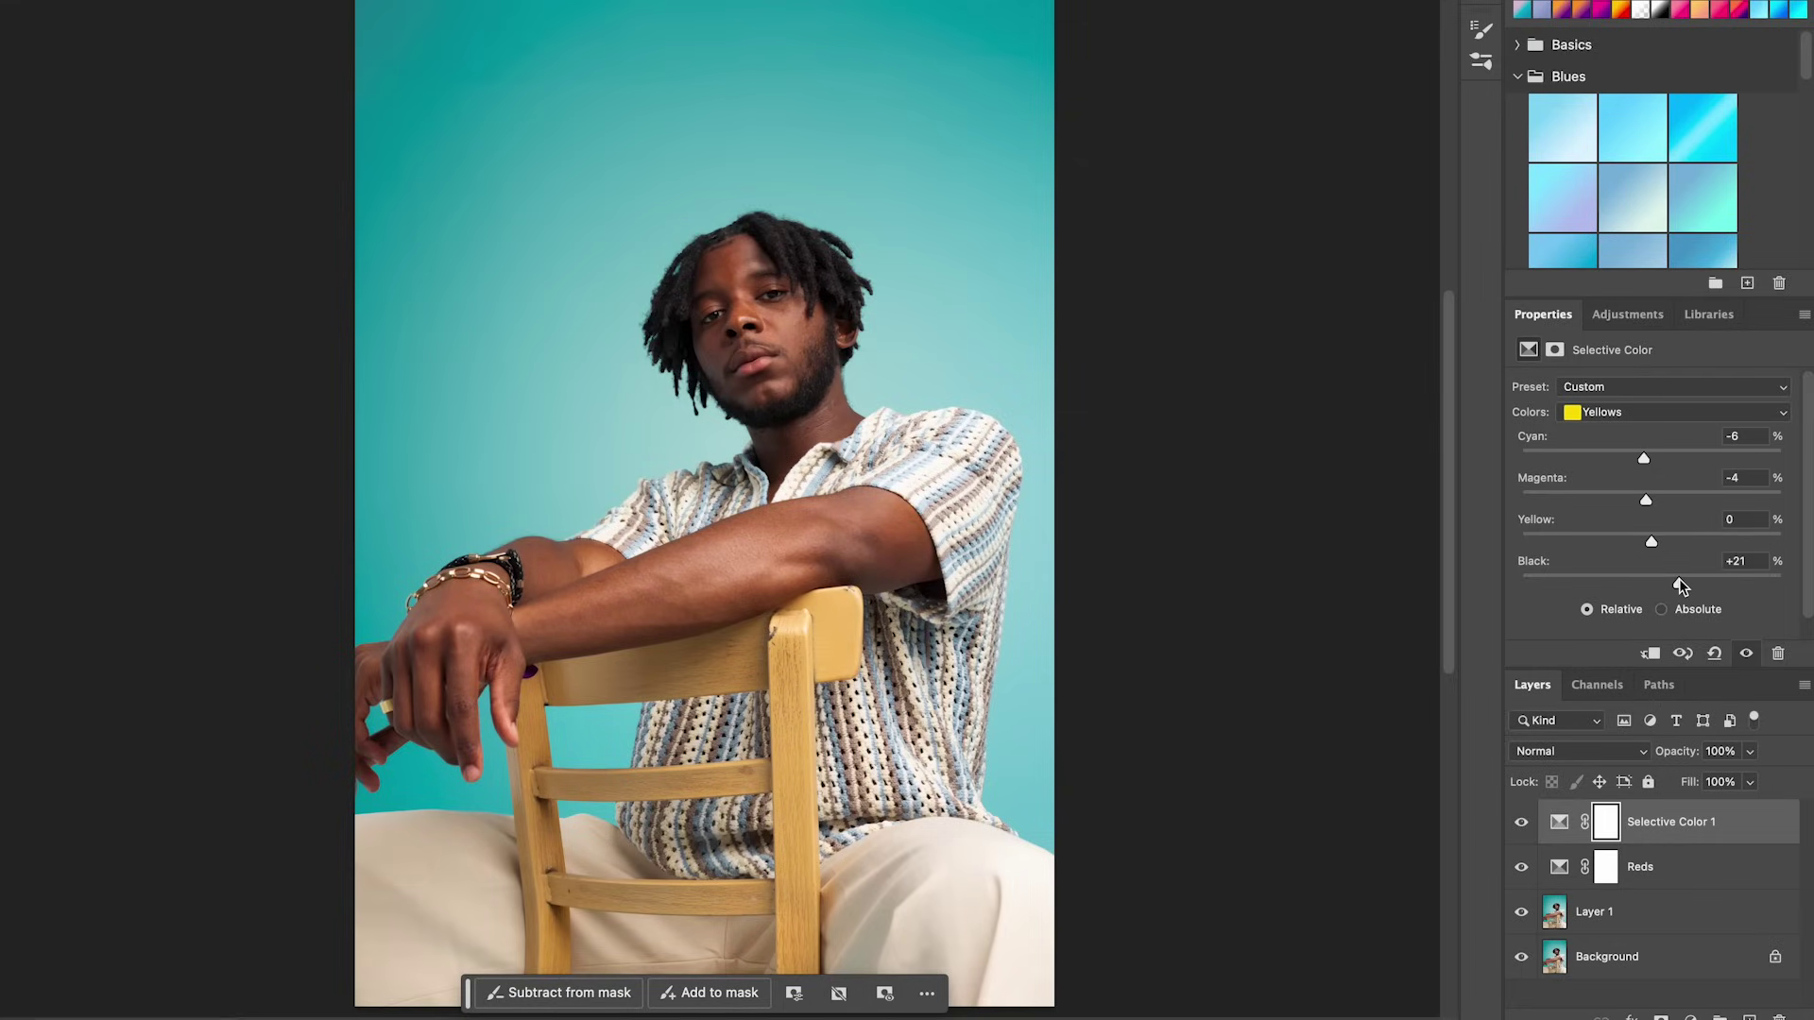
pyautogui.moveTo(1644, 459); pyautogui.dragTo(1647, 463)
pyautogui.press('super+w')
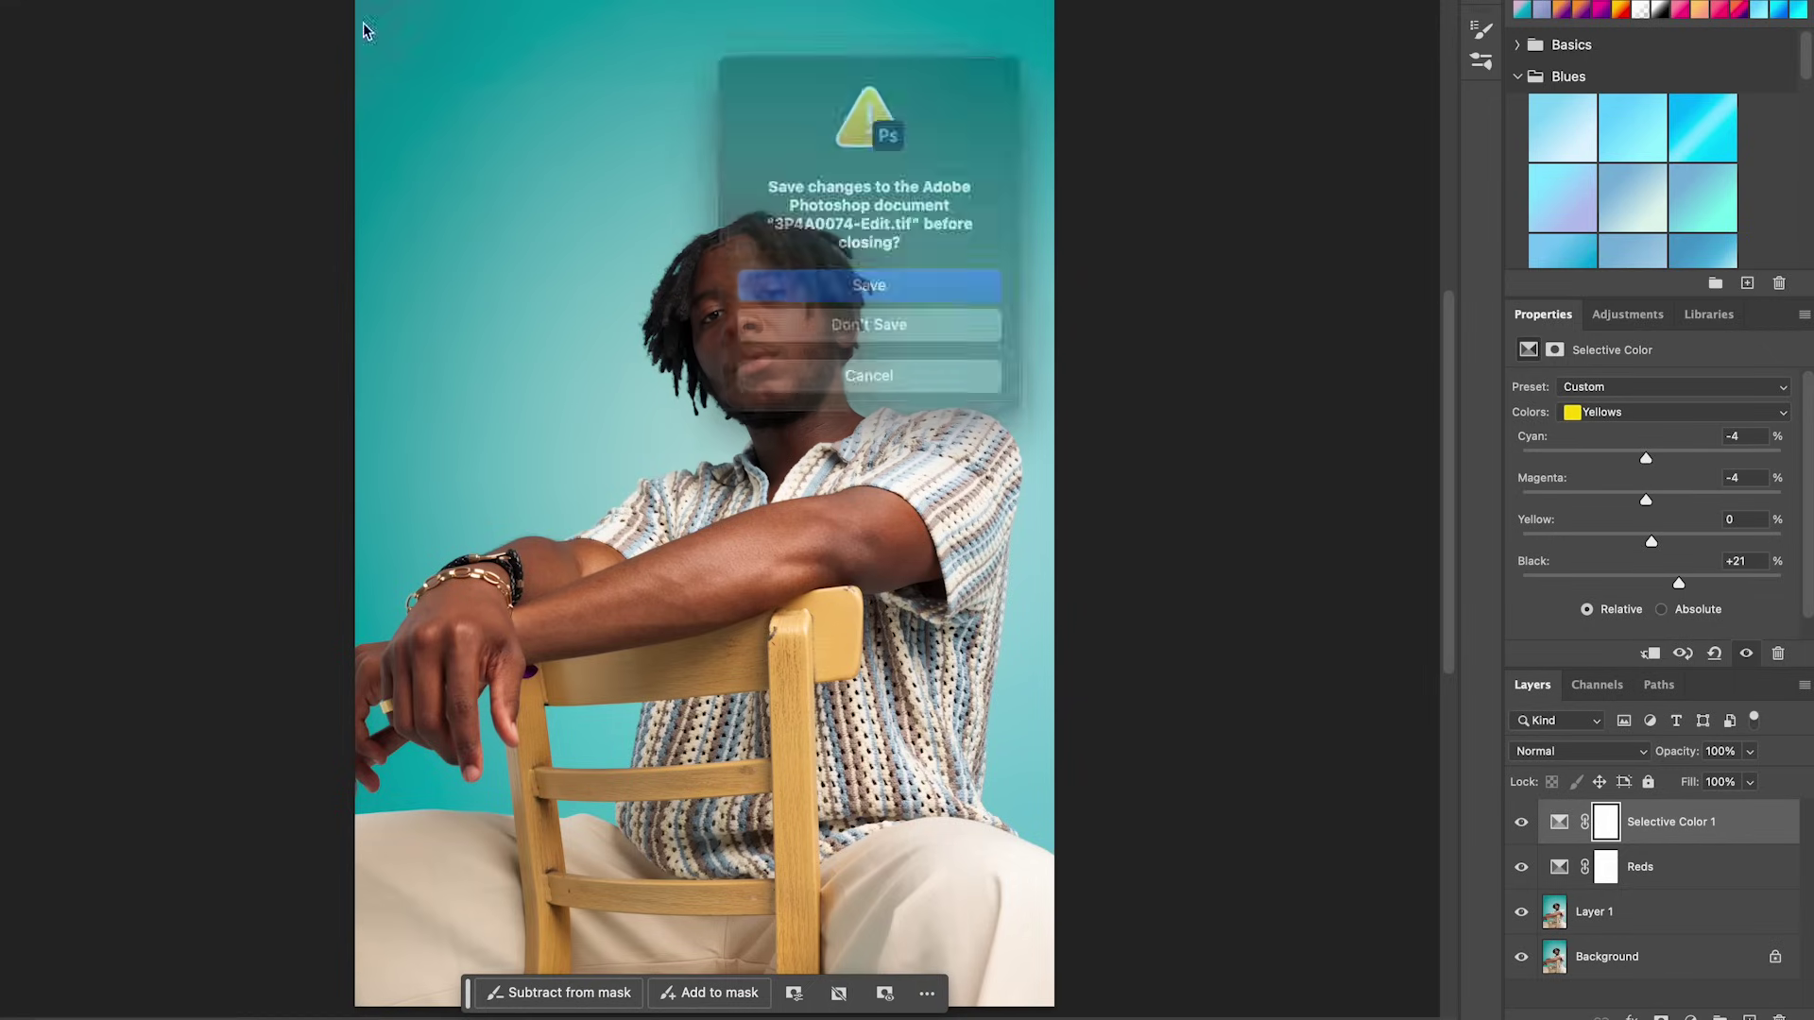
pyautogui.press('Return')
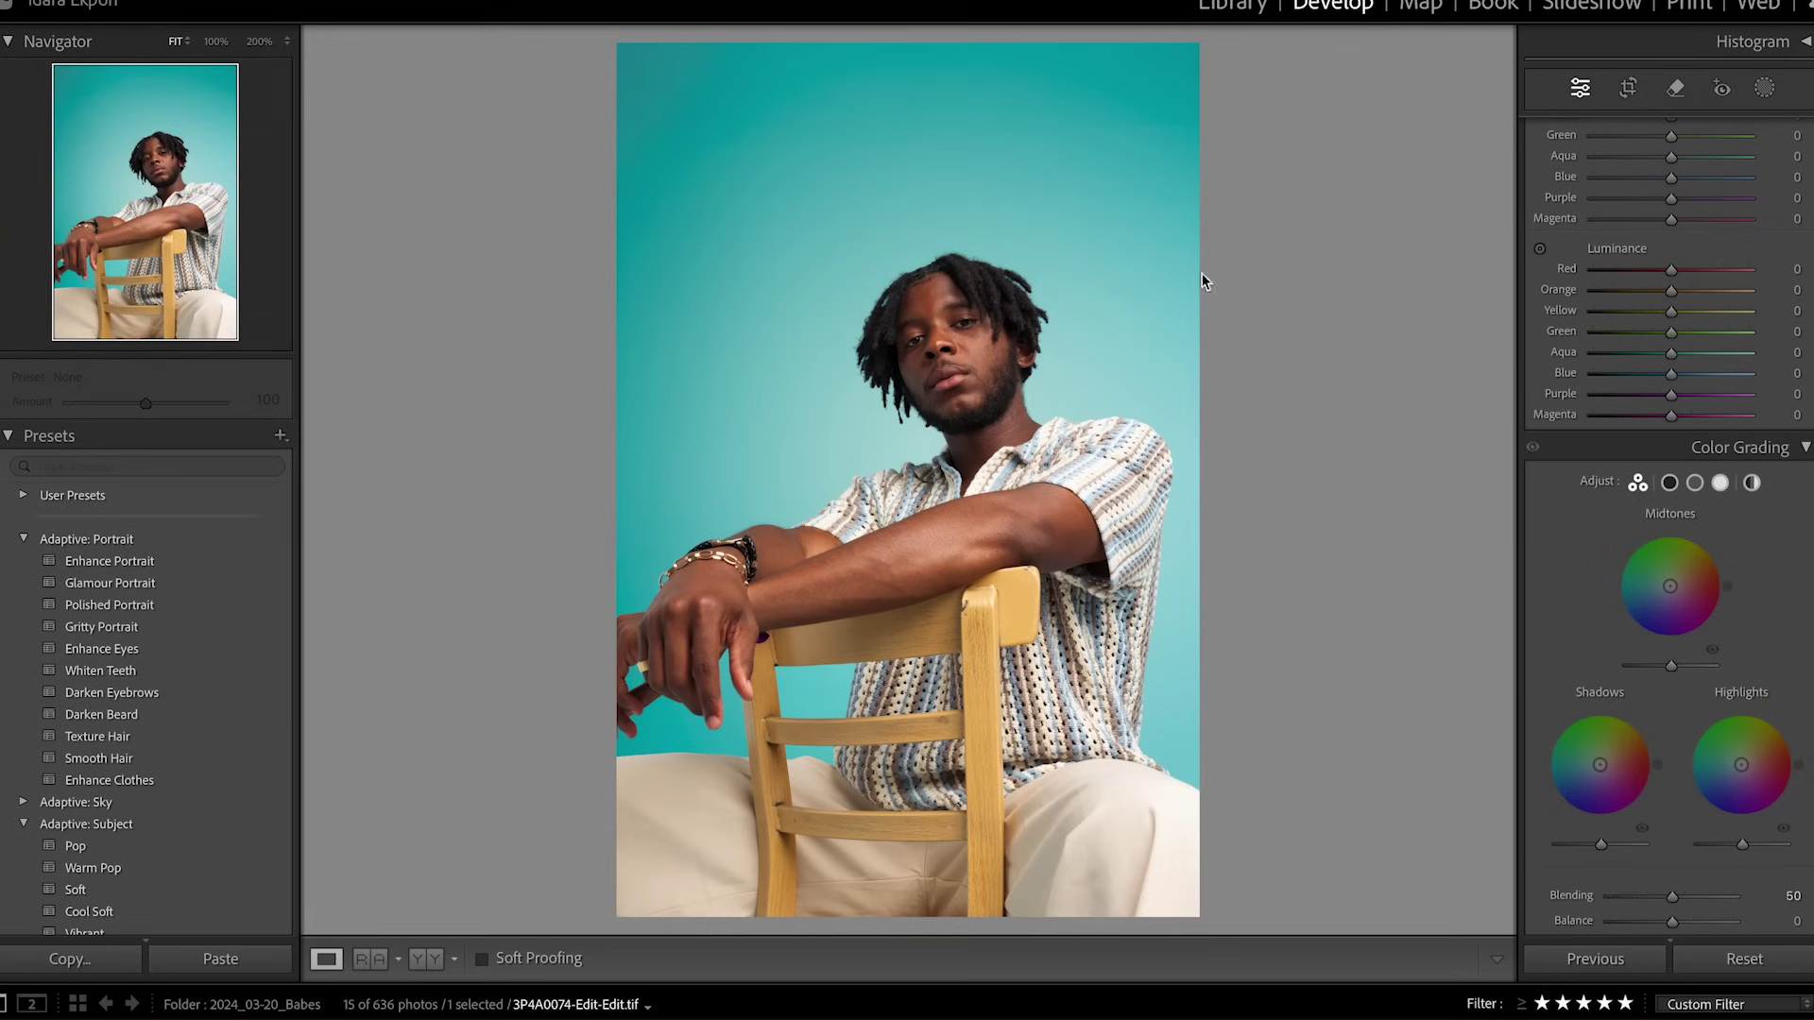
# - Give the shadows a warm orange tint in Color Grading
pyautogui.scroll(-1, 1564, 475)
pyautogui.scroll(-10, 1574, 478)
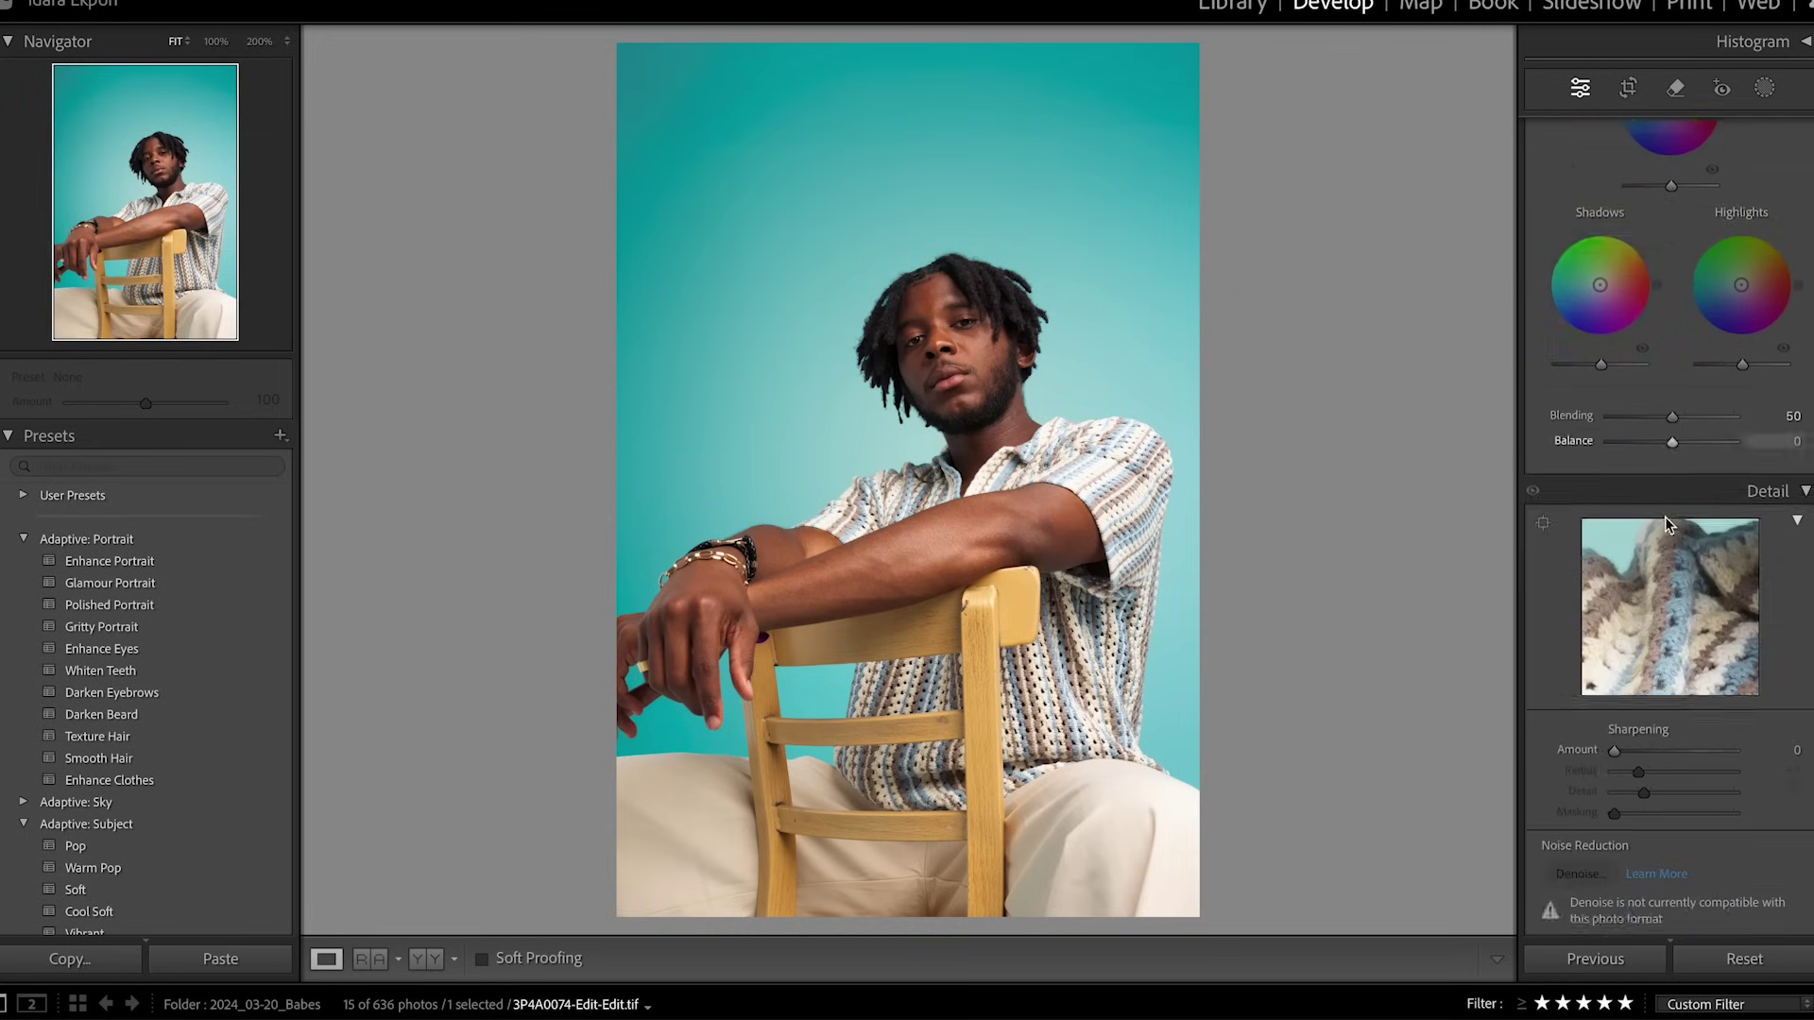
pyautogui.scroll(5, 1662, 491)
pyautogui.scroll(6, 1660, 467)
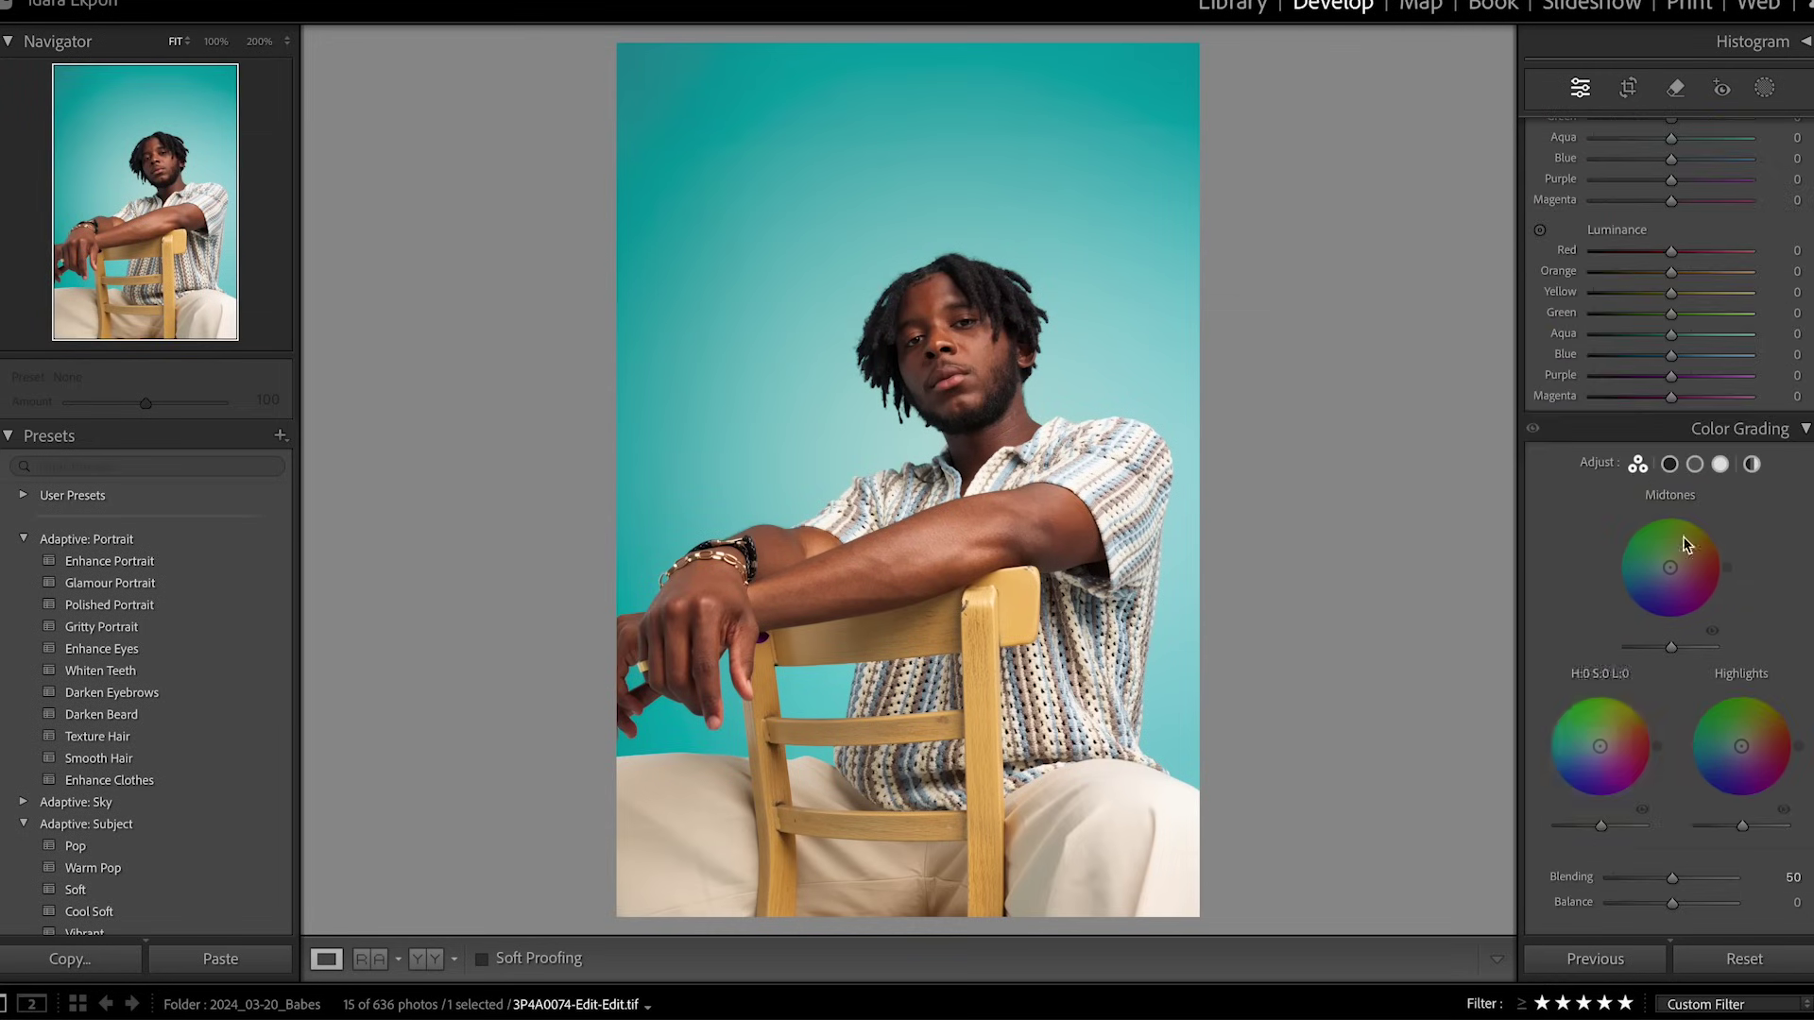
pyautogui.scroll(-1, 1618, 756)
pyautogui.scroll(-1, 1615, 761)
pyautogui.click(1608, 676)
pyautogui.moveTo(1609, 677); pyautogui.dragTo(1606, 686)
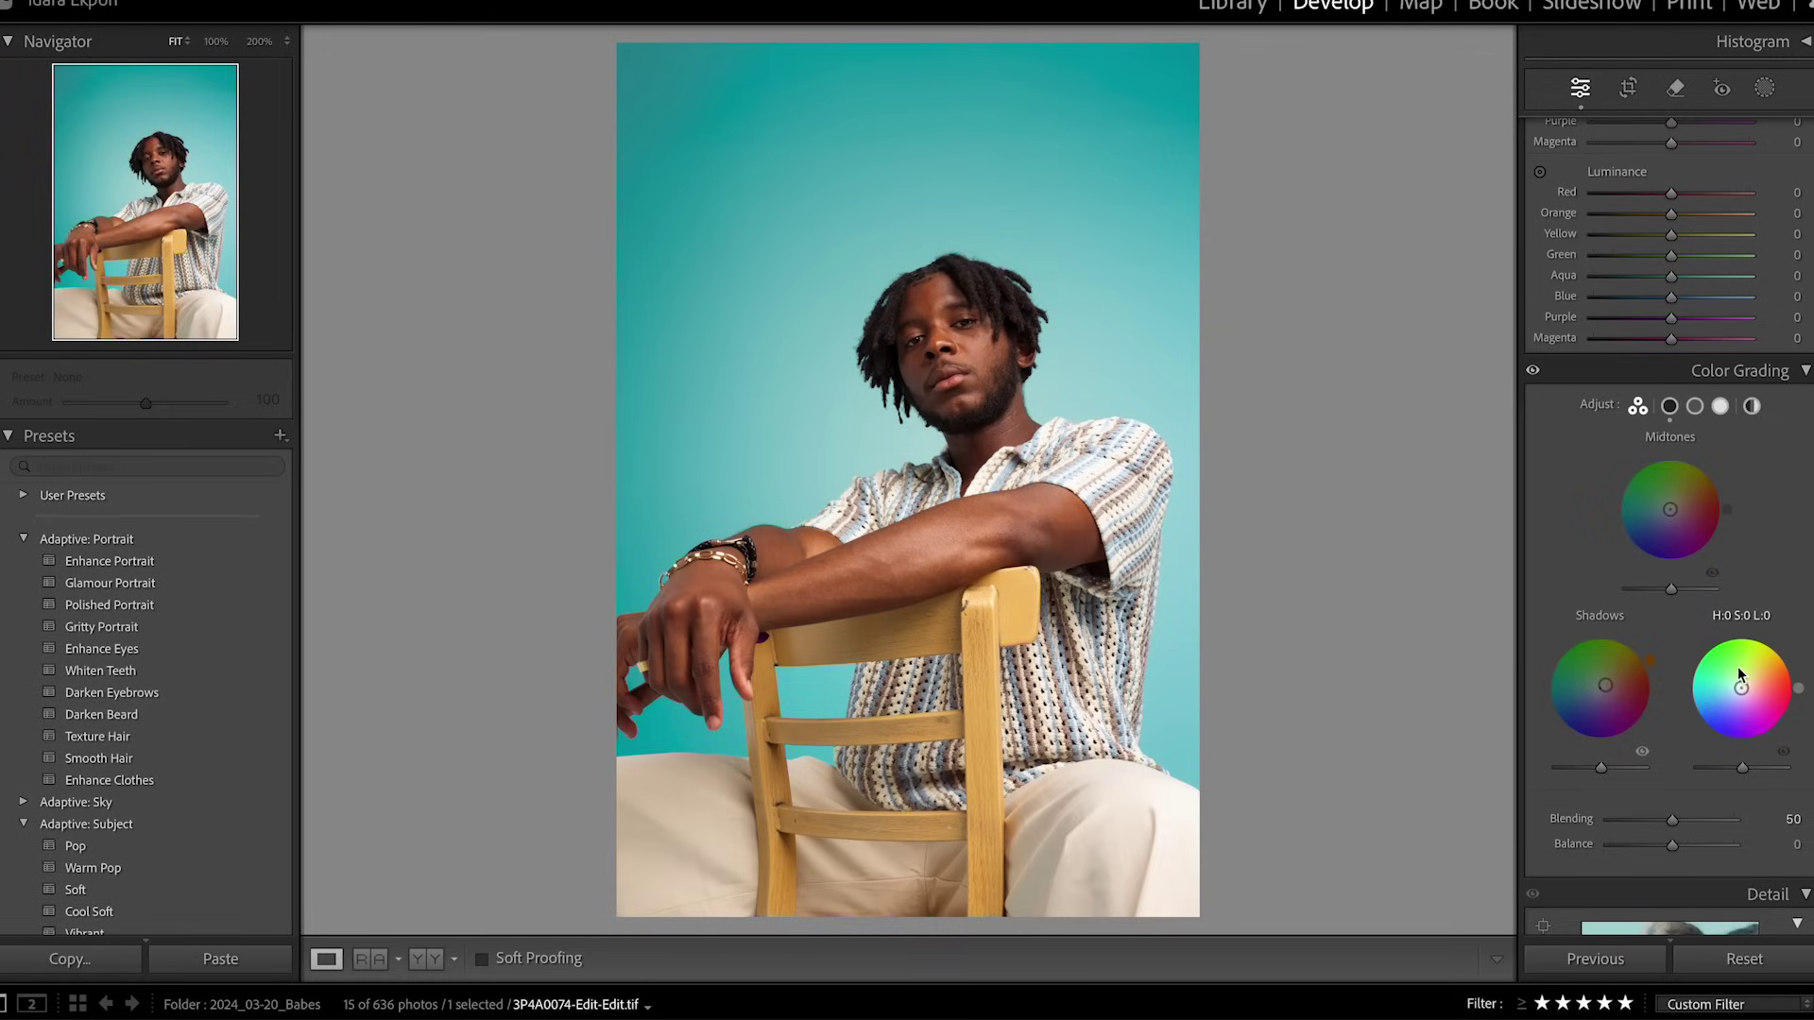
# - Tint midtones (H 70, S 17, L −16) and highlights (H 75, S 23, L −20) green and darker
pyautogui.moveTo(1743, 679); pyautogui.dragTo(1743, 678)
pyautogui.moveTo(1670, 510)
pyautogui.mouseDown()
pyautogui.moveTo(1678, 477)
pyautogui.moveTo(1672, 502)
pyautogui.mouseUp()
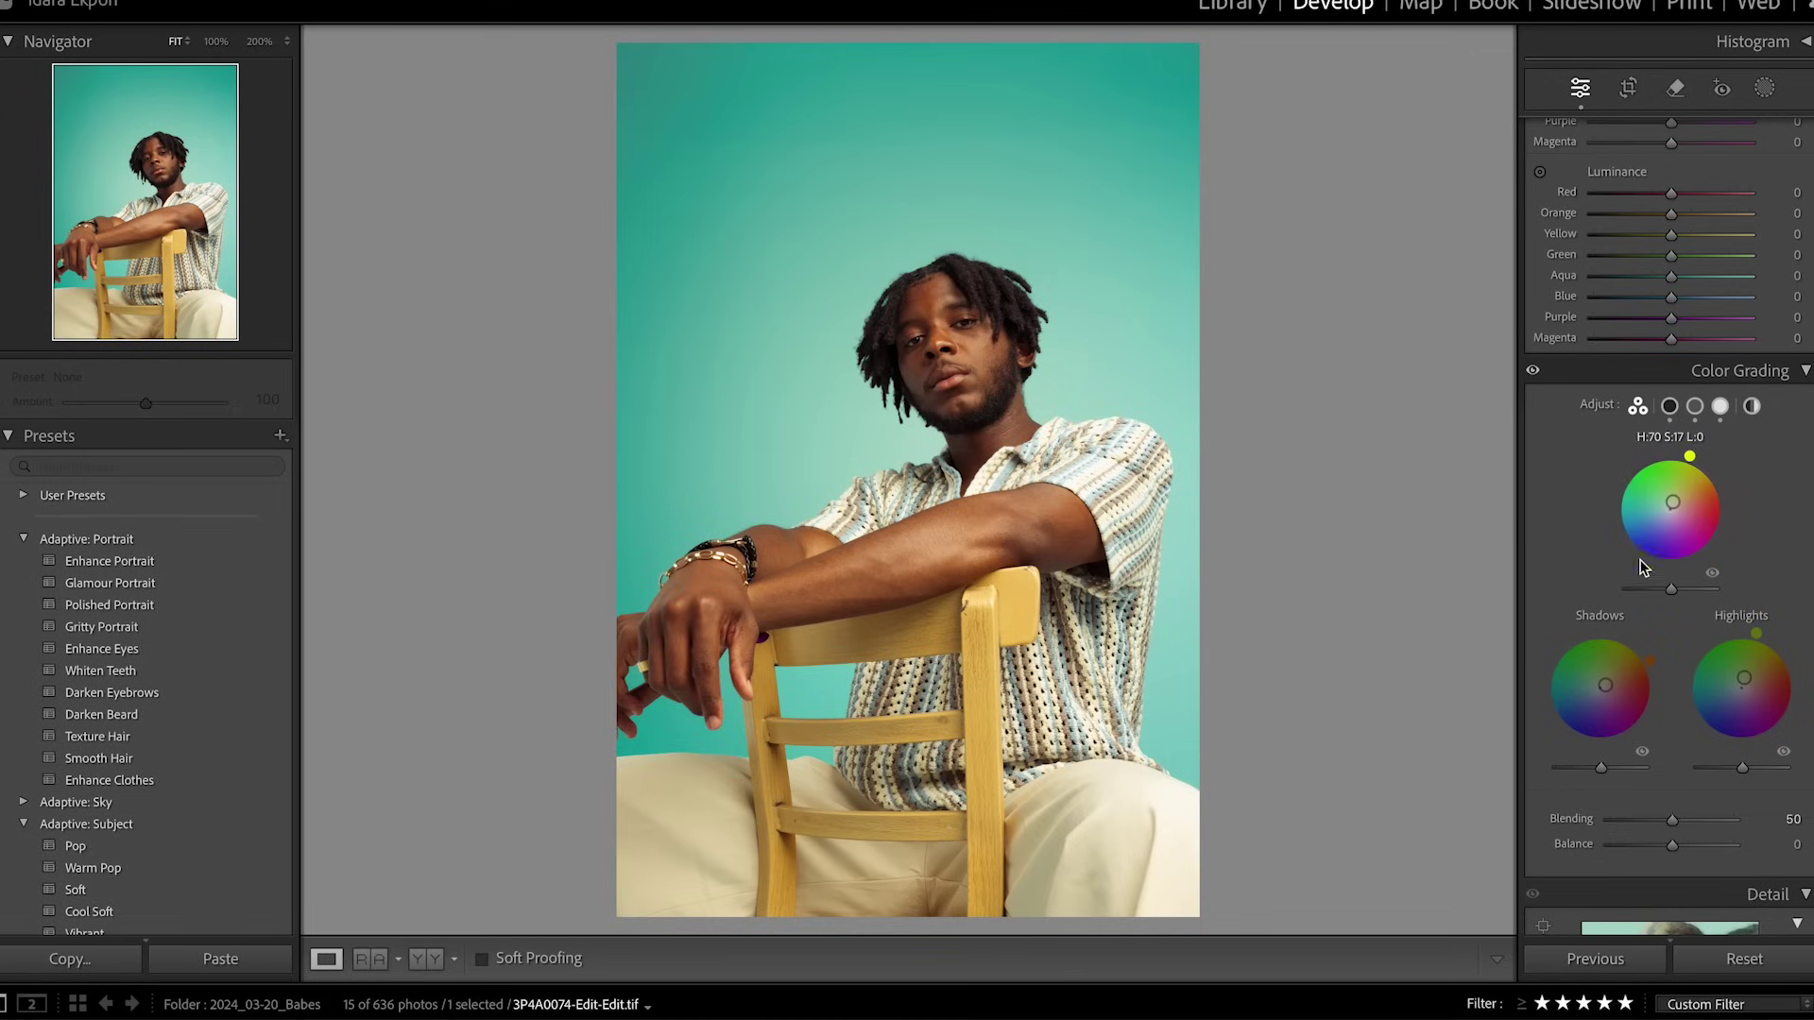
pyautogui.moveTo(1671, 590); pyautogui.dragTo(1661, 595)
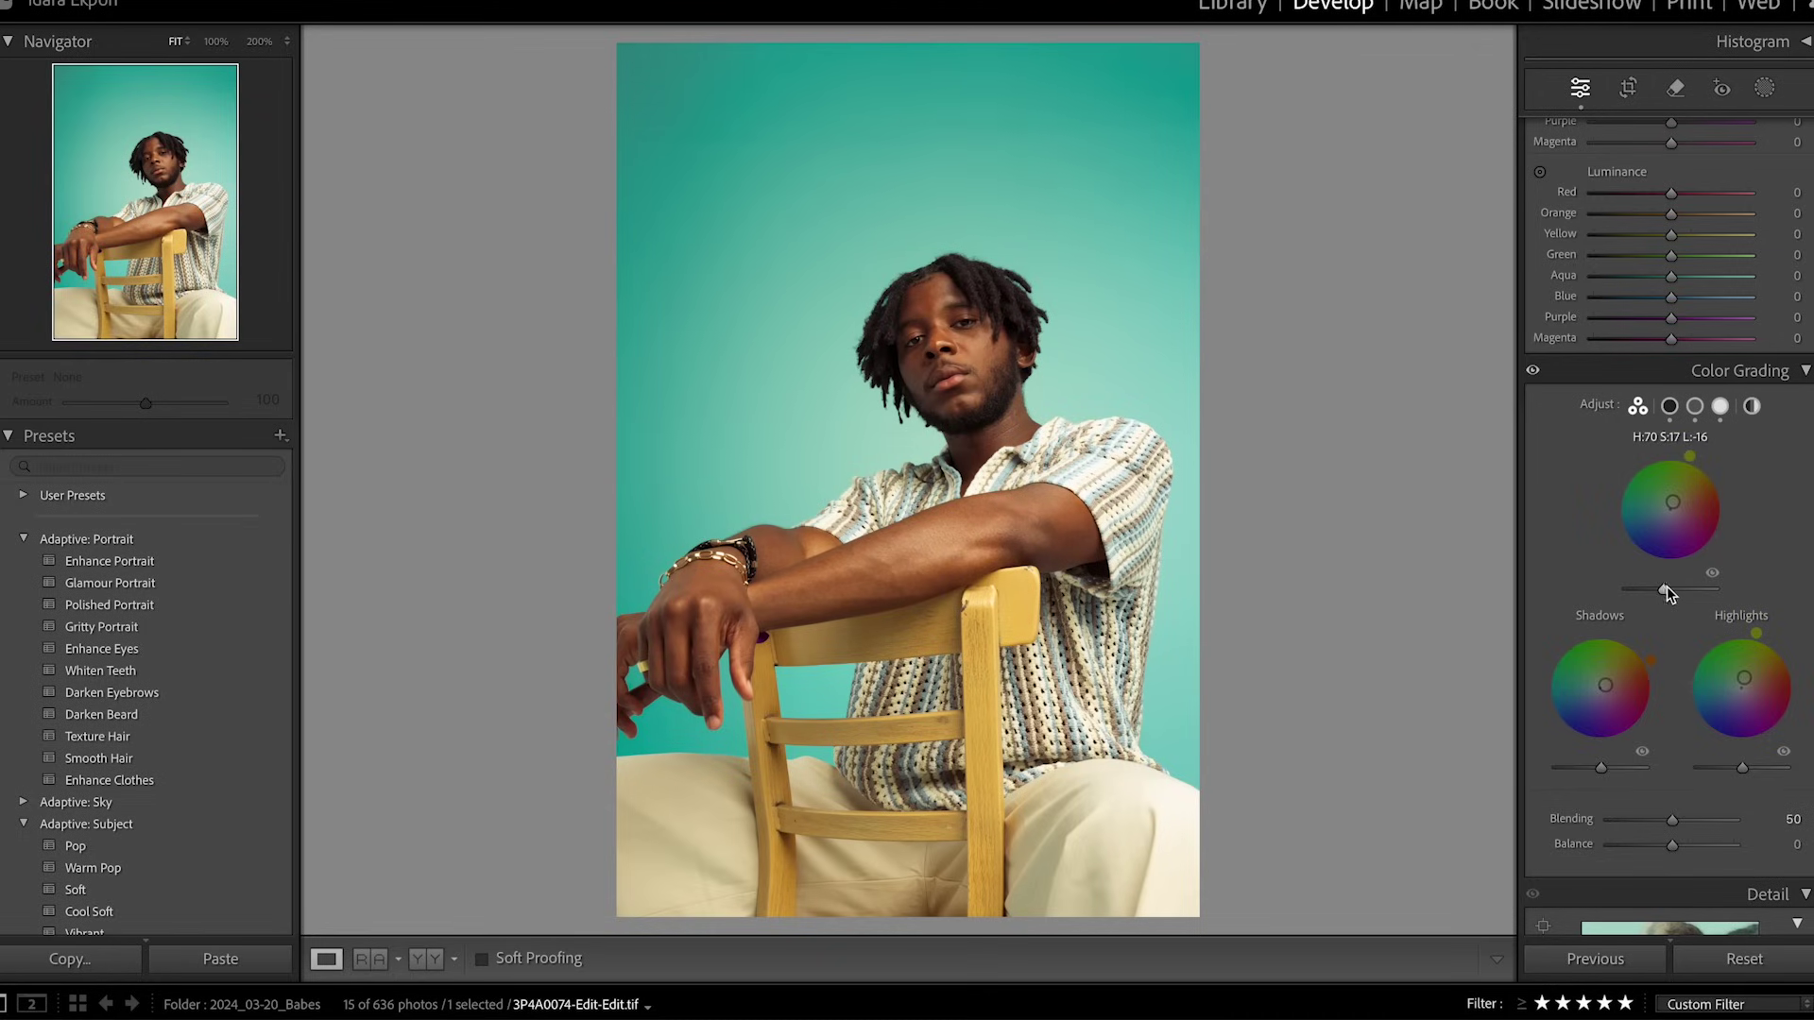
pyautogui.moveTo(1742, 767); pyautogui.dragTo(1736, 771)
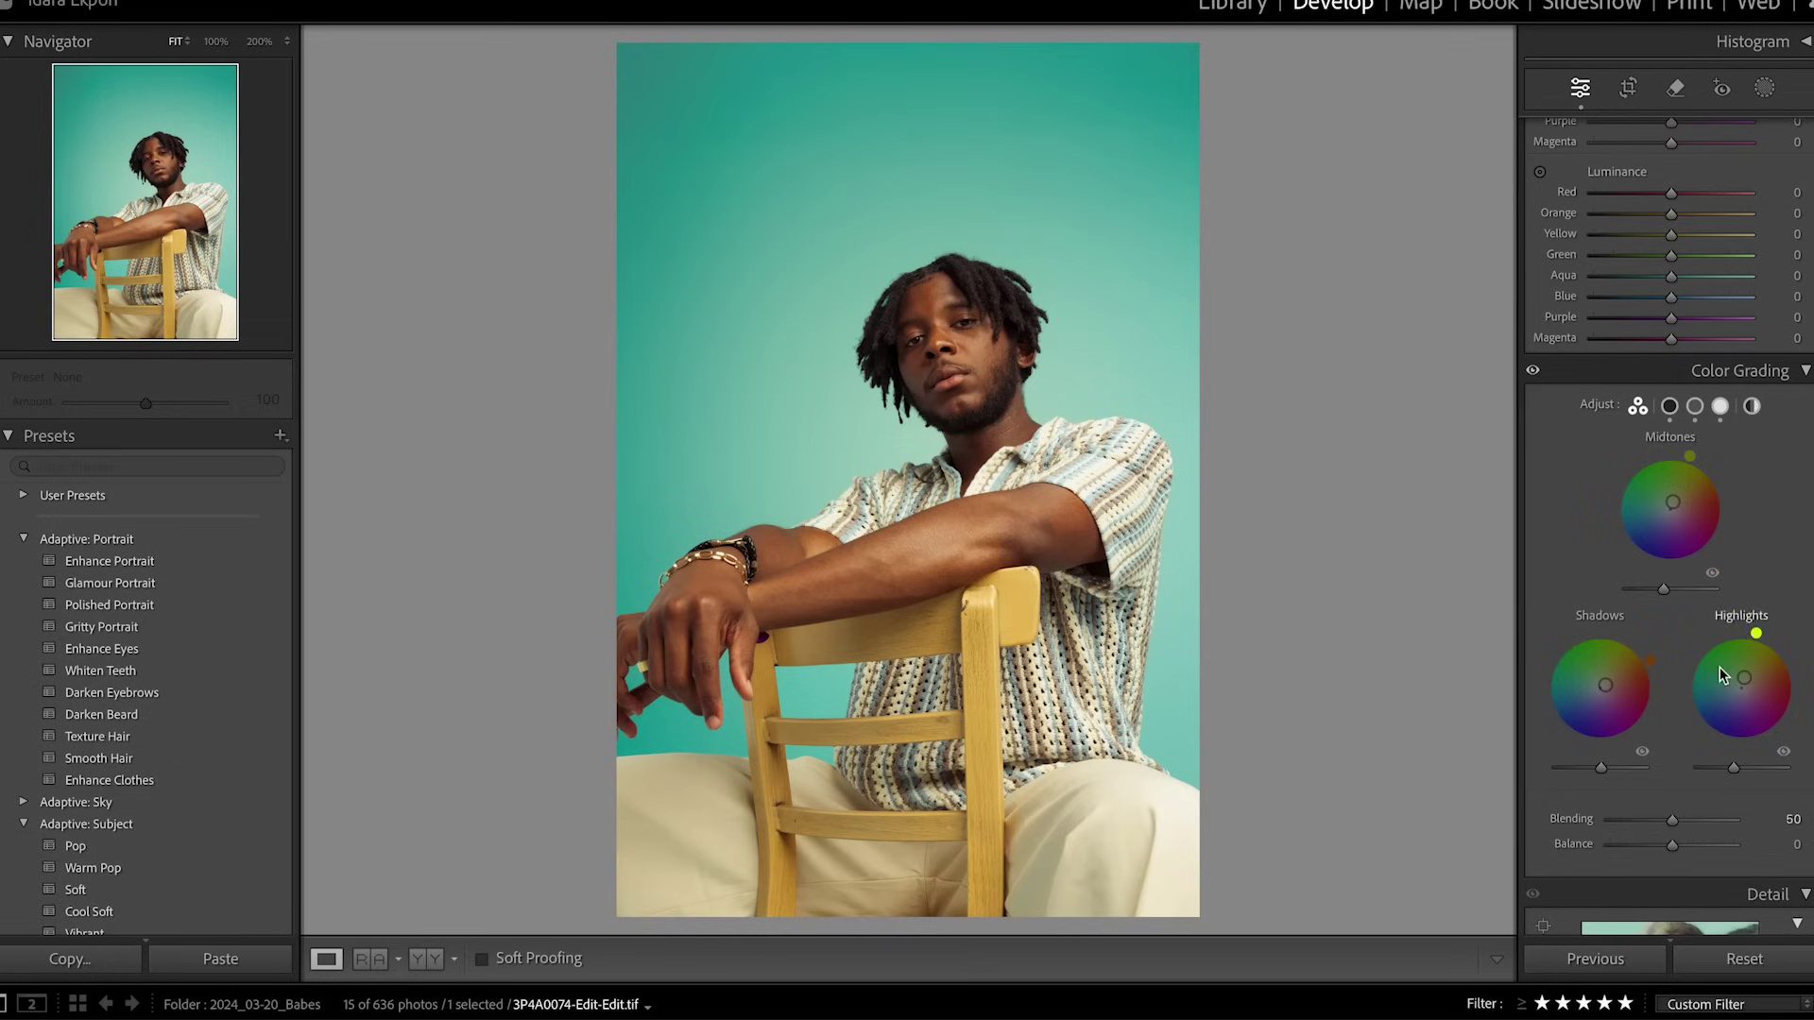
# - Zoom in on the face and set the Remove tool to Heal with a small brush
pyautogui.click(973, 335)
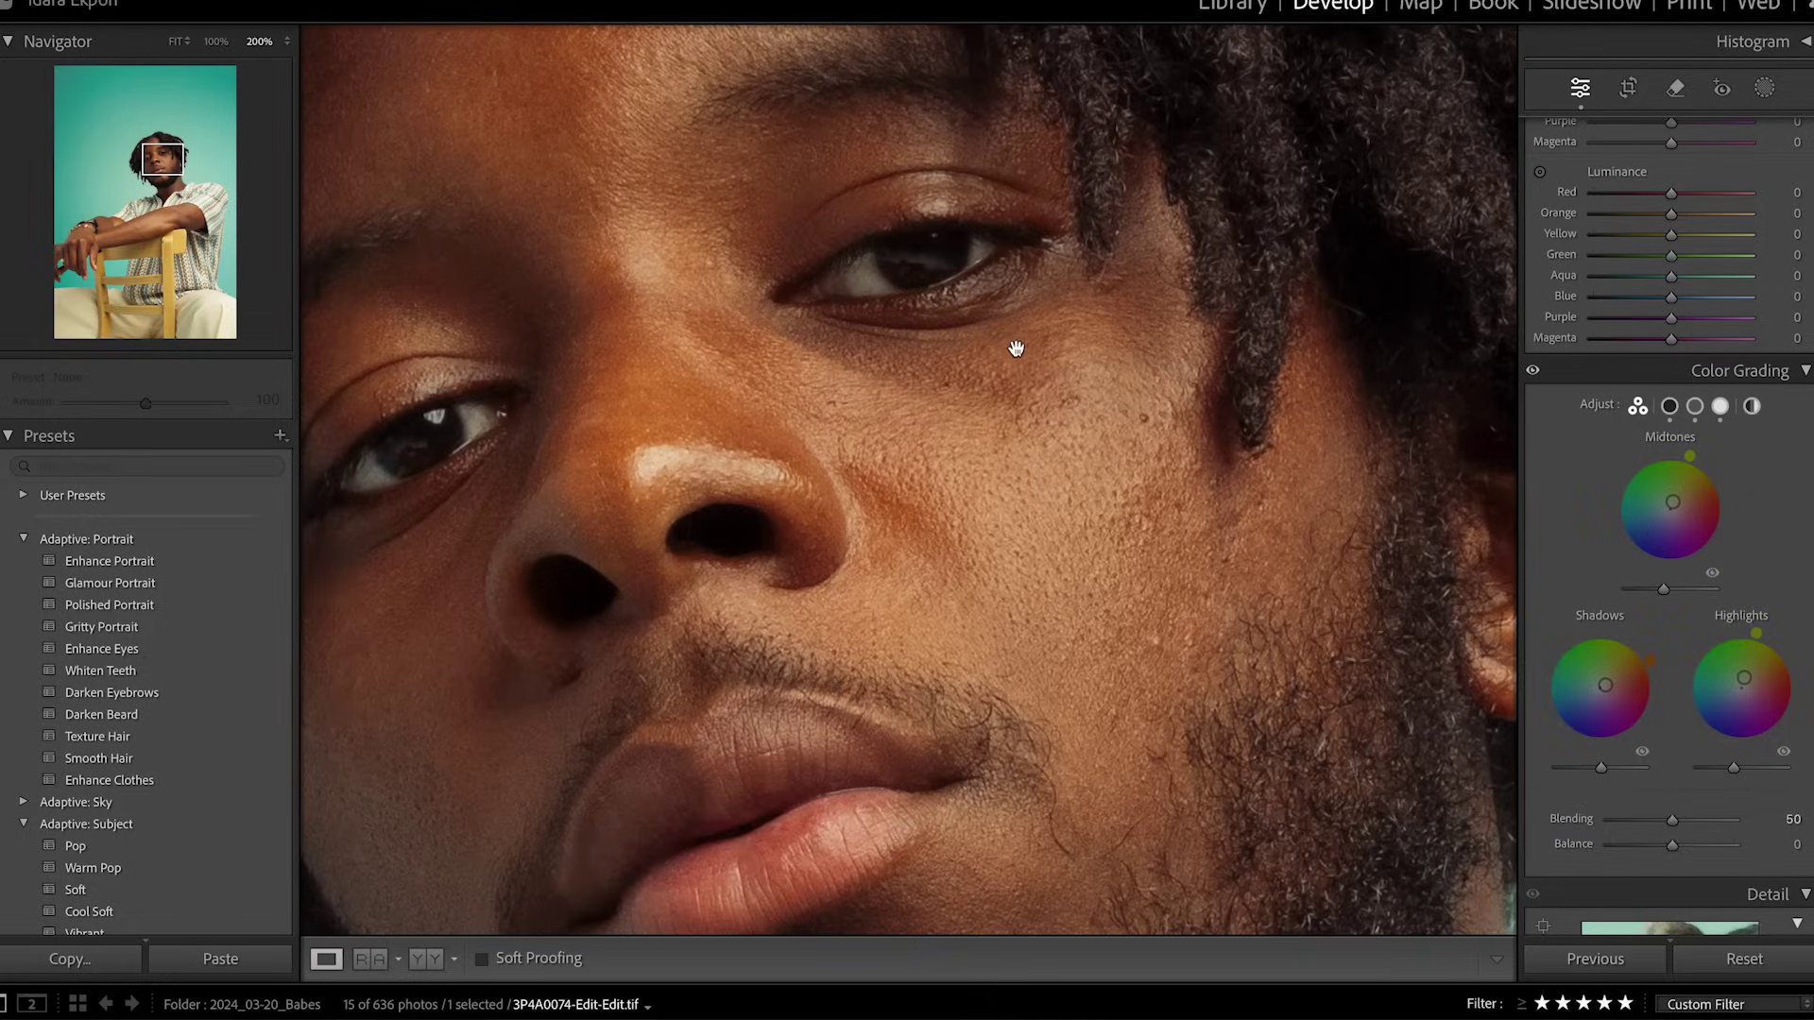
pyautogui.click(1075, 381)
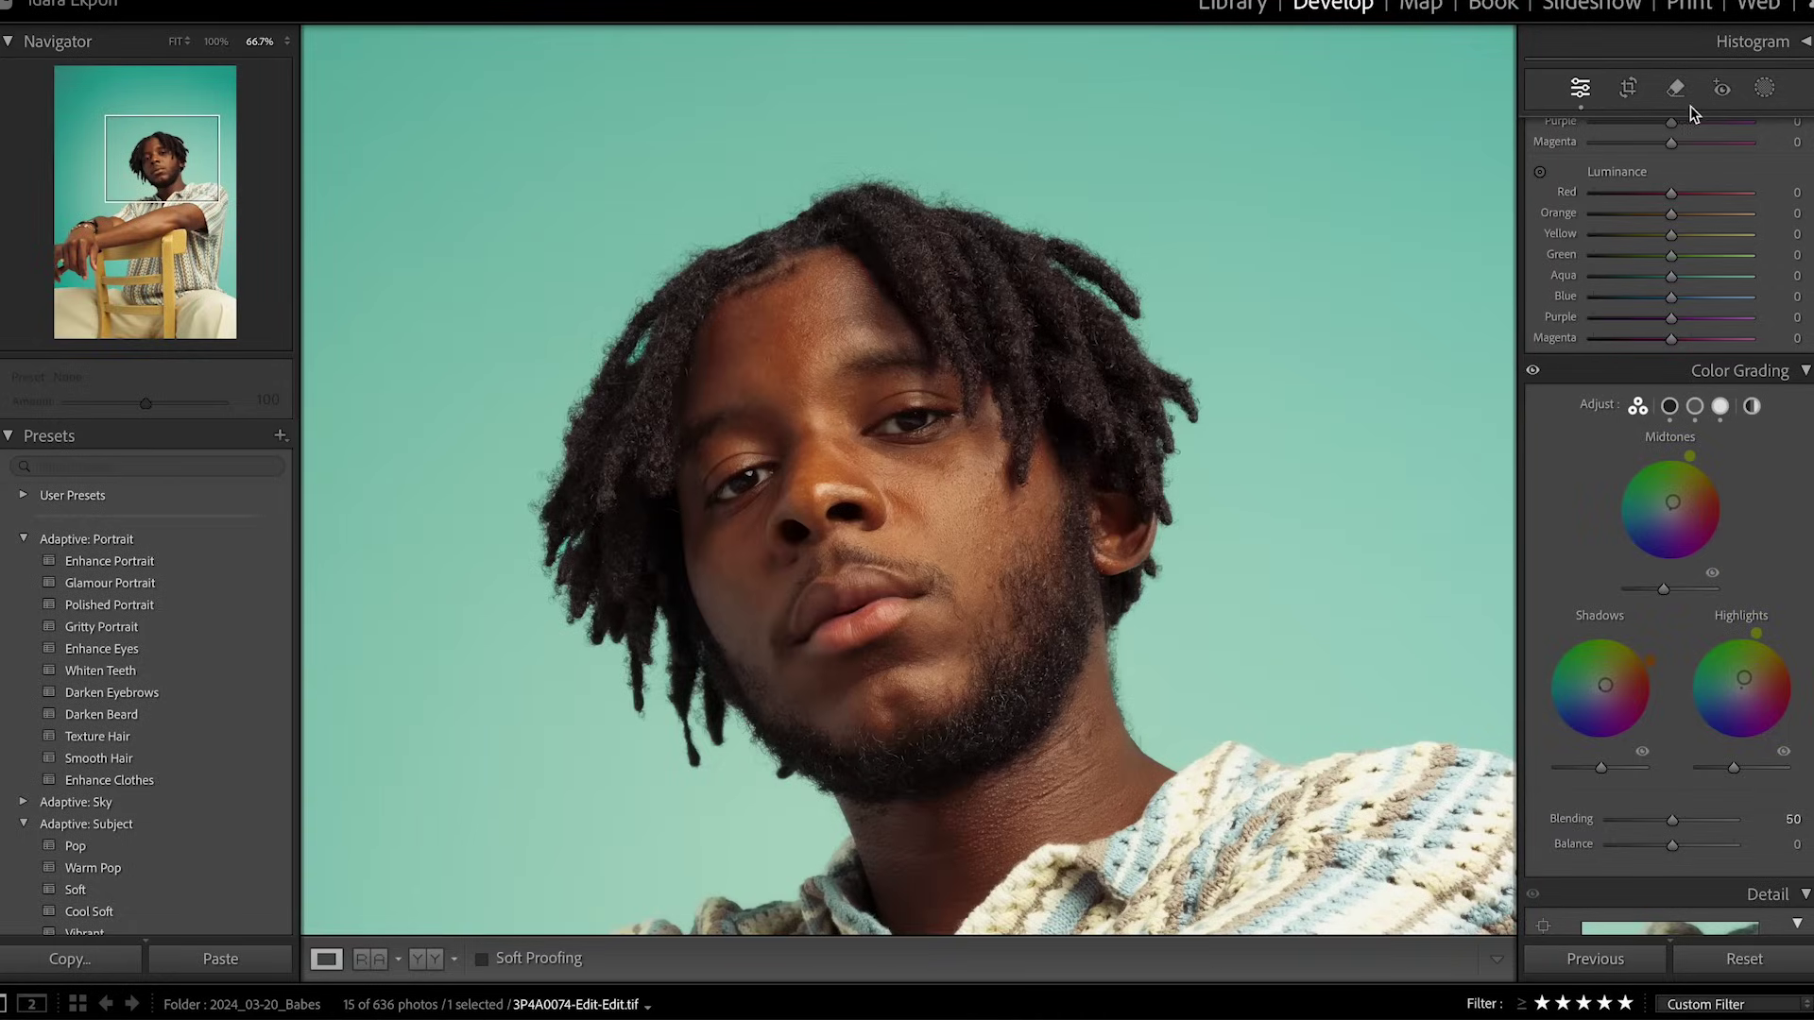
pyautogui.click(1675, 87)
pyautogui.click(1631, 168)
pyautogui.press('[')
pyautogui.press('[')
pyautogui.press('[')
pyautogui.press('[')
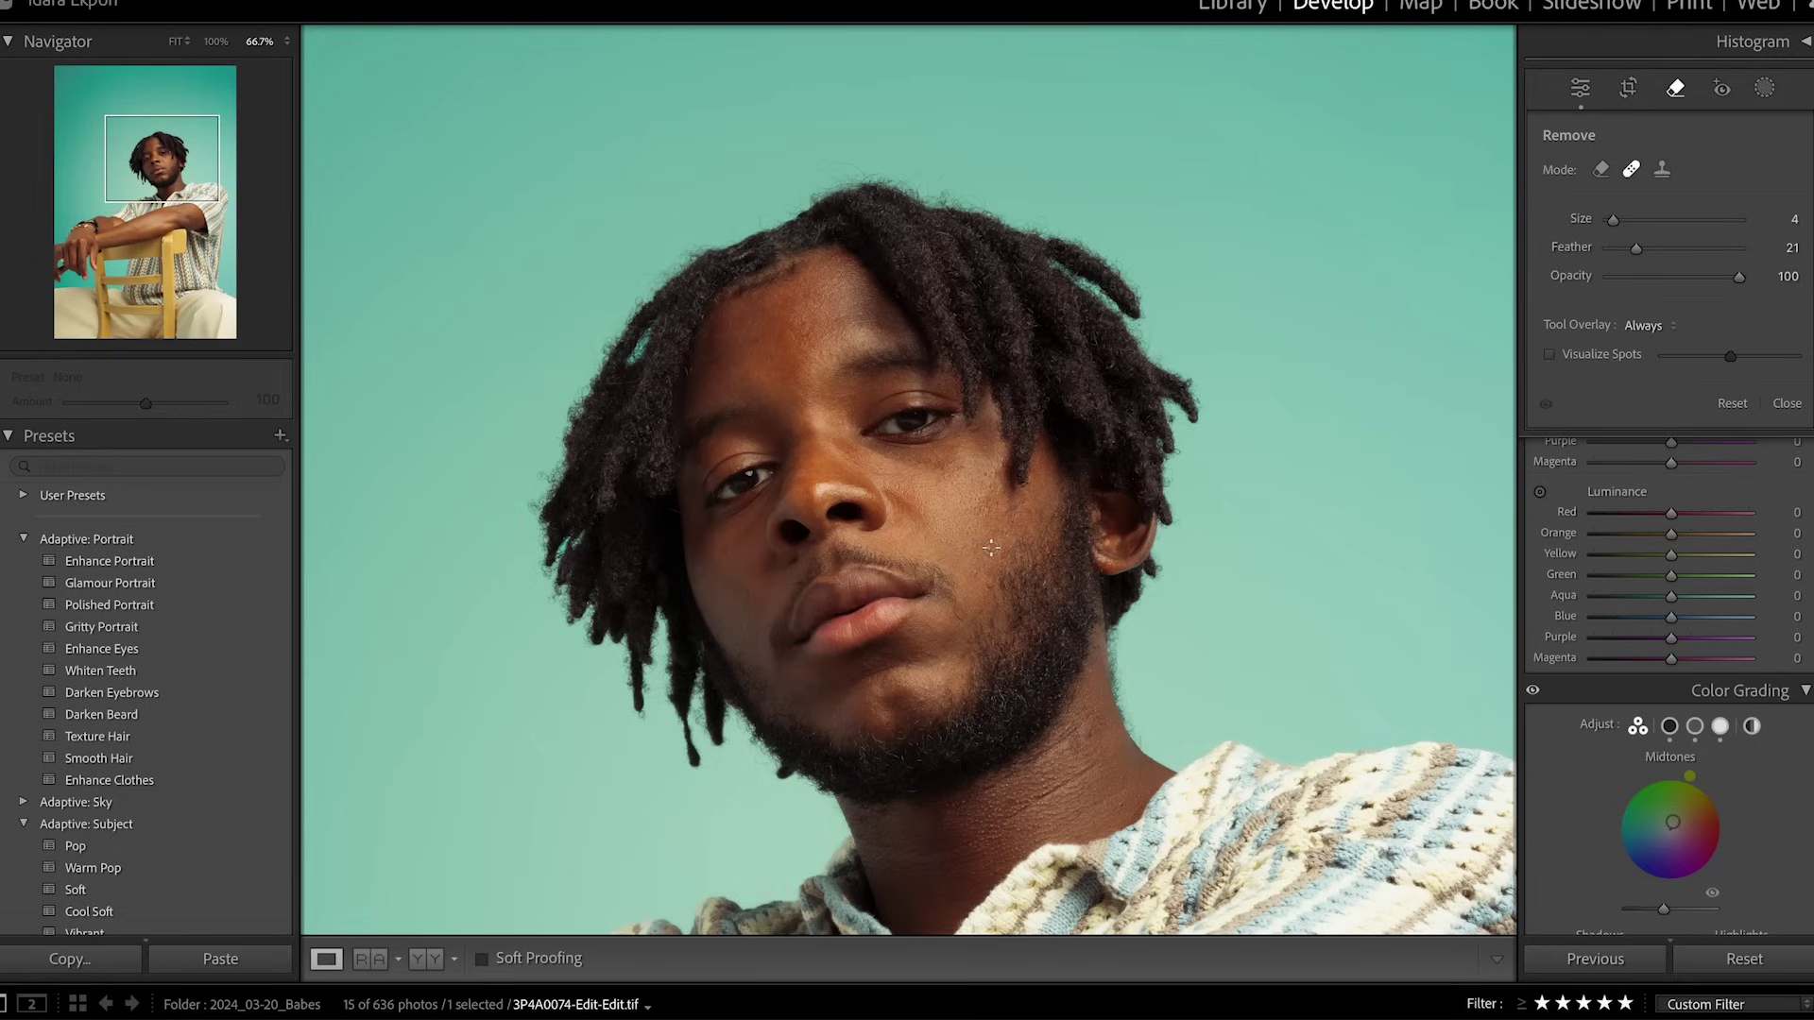
# - Heal the cheek, two chin and two forehead blemishes, then fit the photo in view
pyautogui.click(991, 547)
pyautogui.press('[')
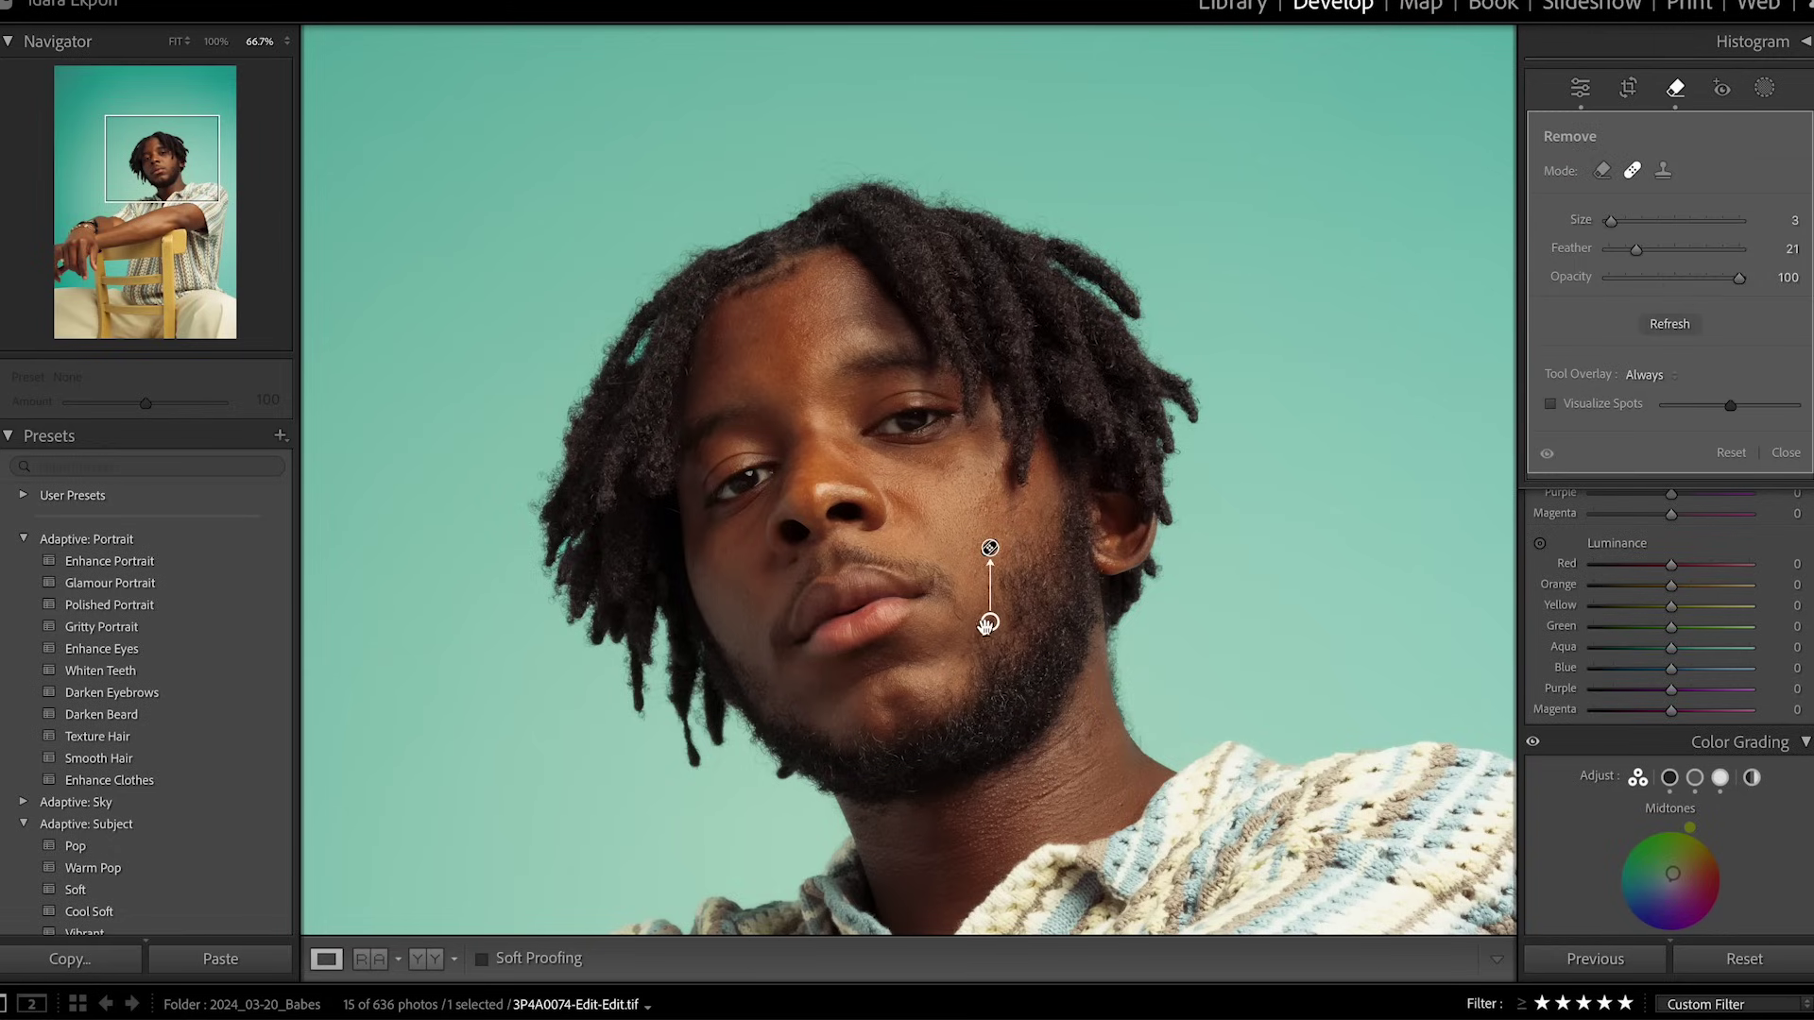
pyautogui.moveTo(976, 569); pyautogui.dragTo(981, 558)
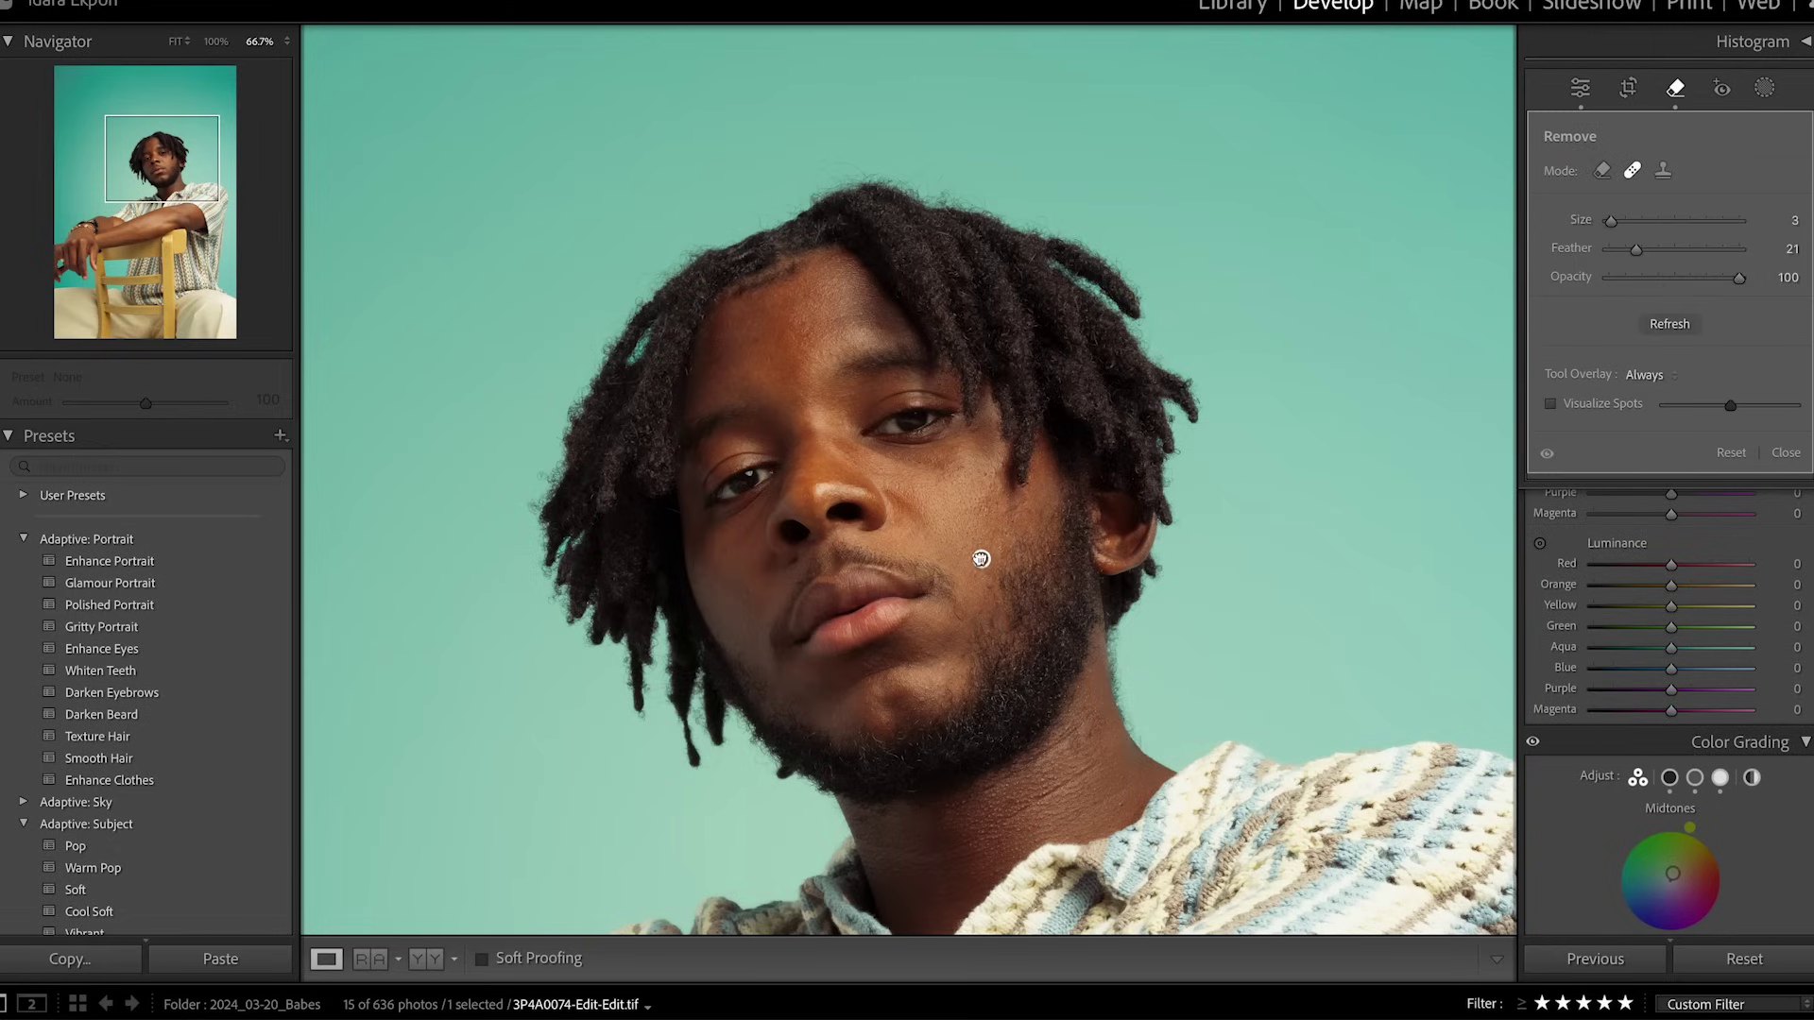
pyautogui.click(942, 667)
pyautogui.click(928, 651)
pyautogui.click(765, 358)
pyautogui.click(756, 340)
pyautogui.press('q')
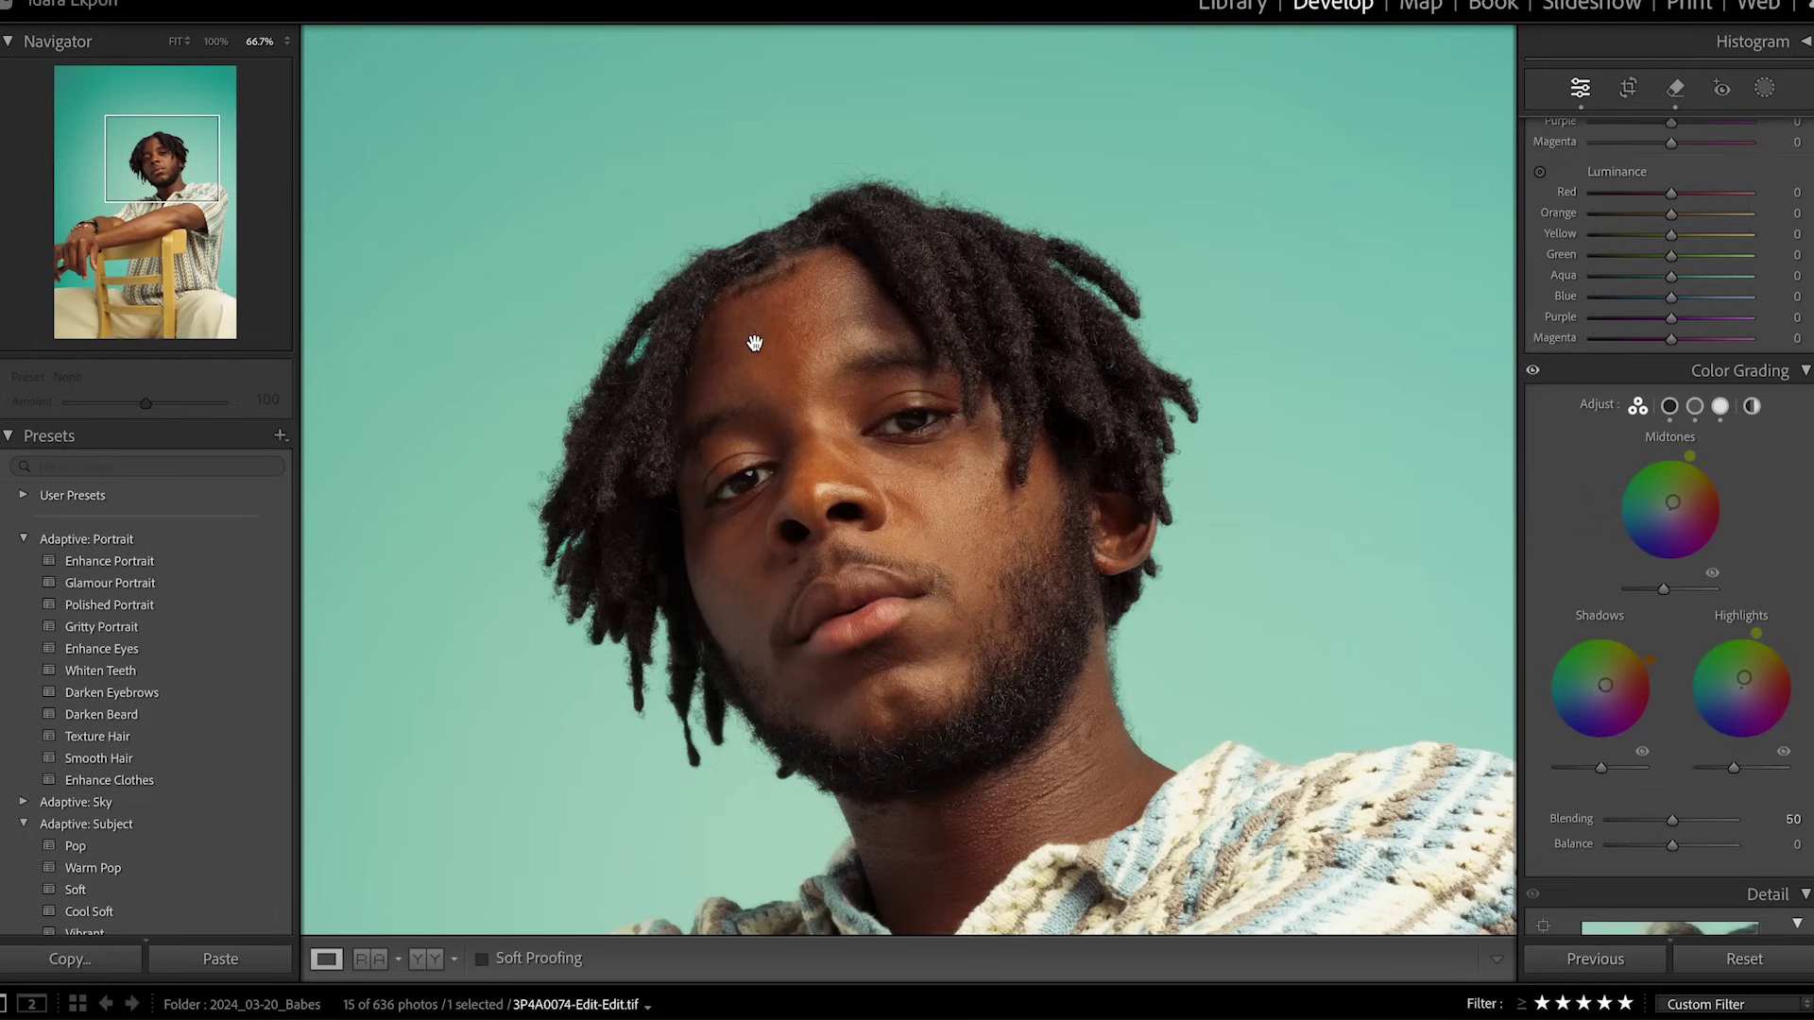
pyautogui.click(755, 345)
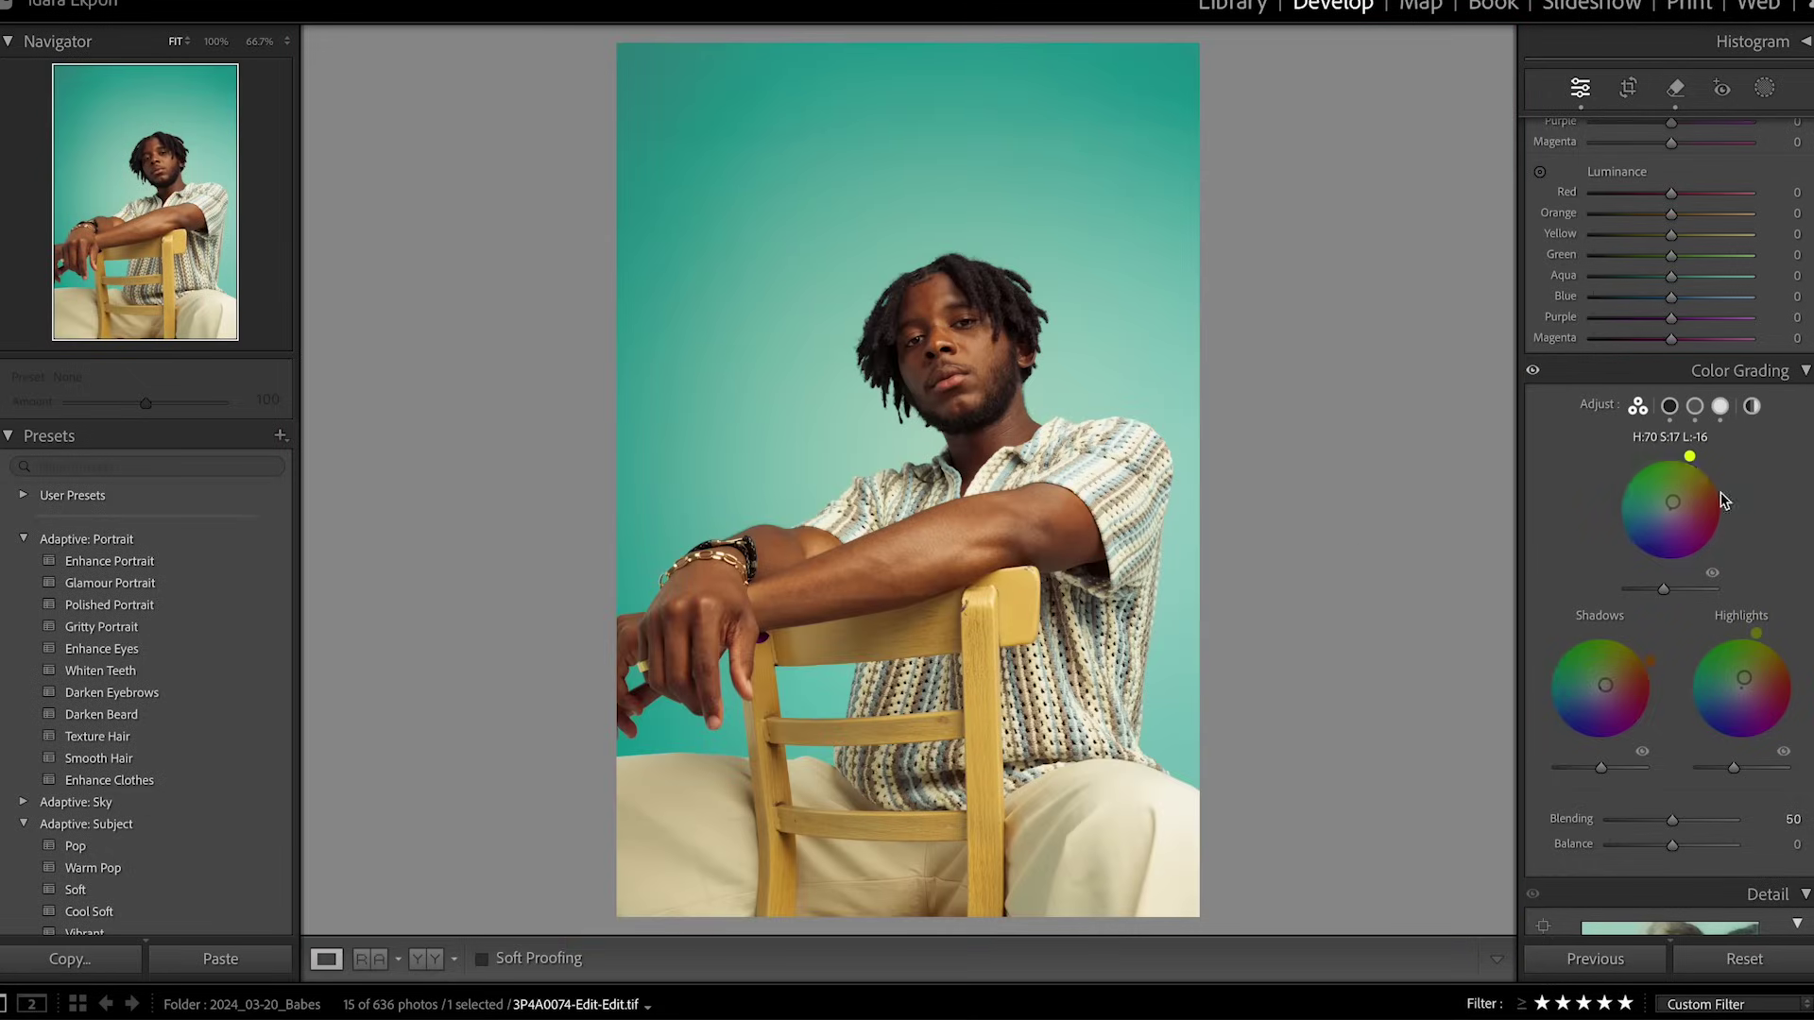
# - Set Orange saturation to −9 and show the original photo as Reference beside the edit
pyautogui.scroll(5, 1700, 510)
pyautogui.scroll(1, 1707, 519)
pyautogui.moveTo(1672, 322); pyautogui.dragTo(1664, 328)
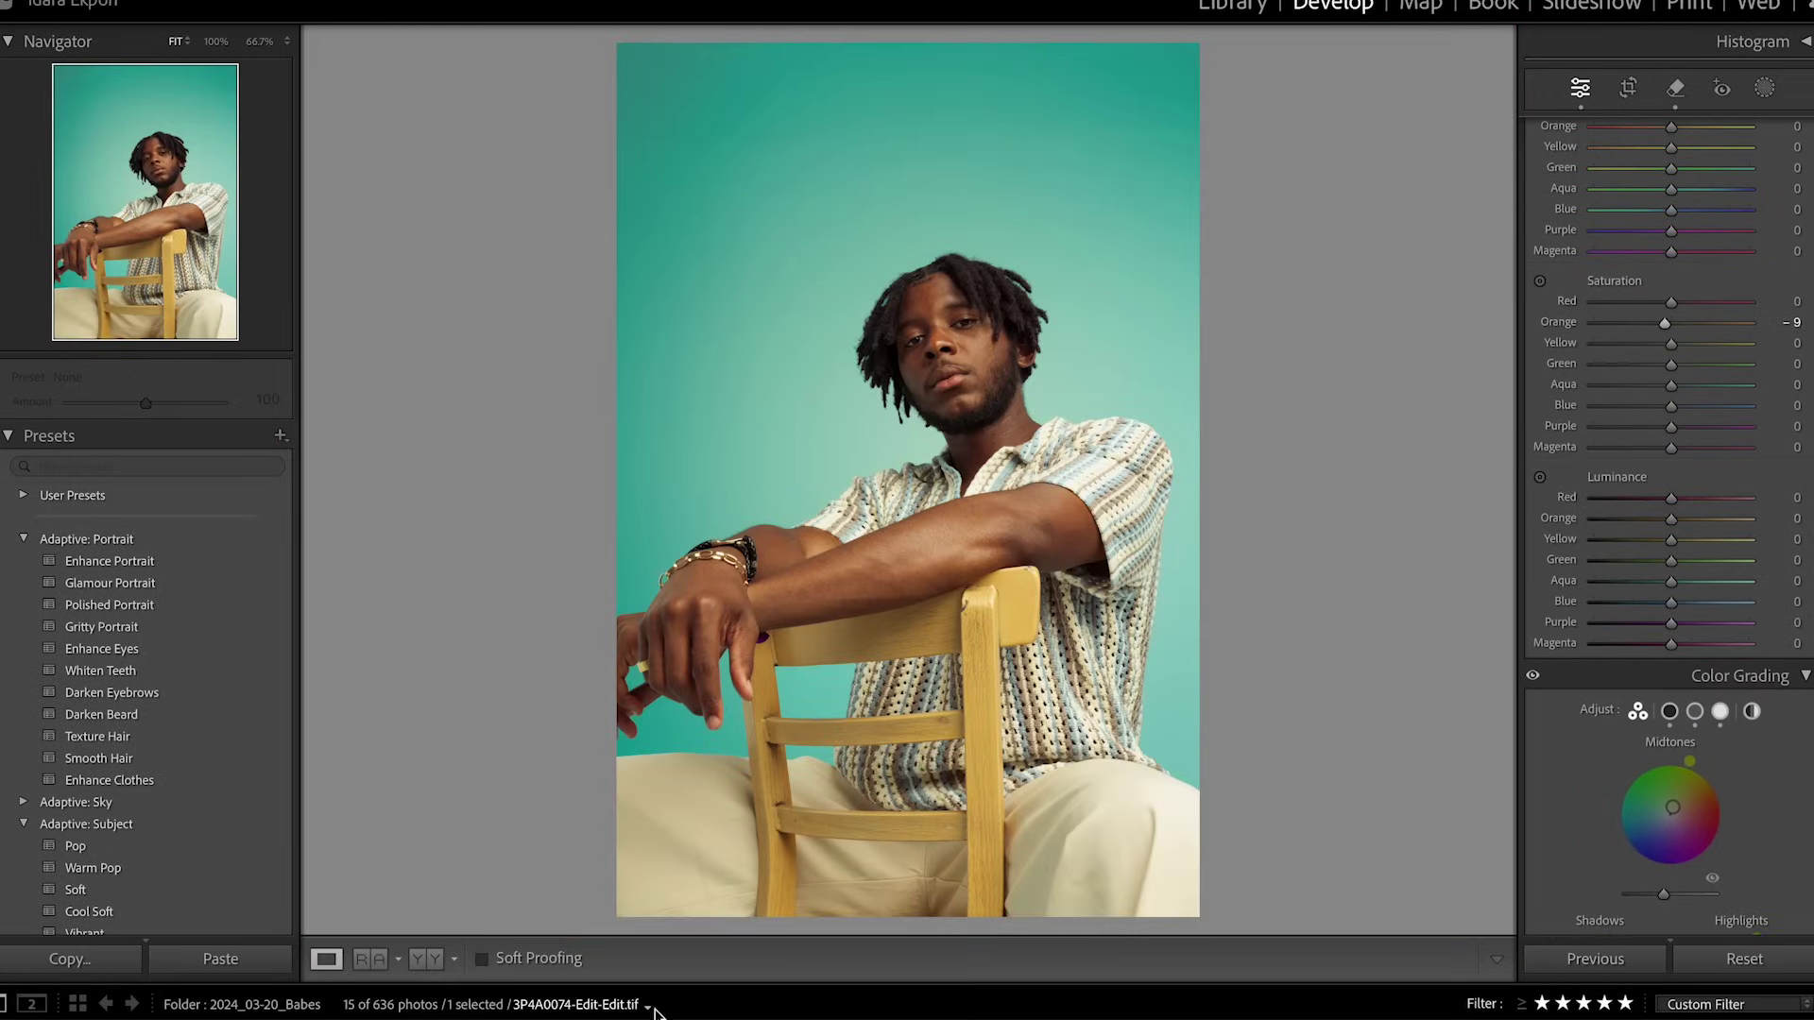
pyautogui.click(374, 966)
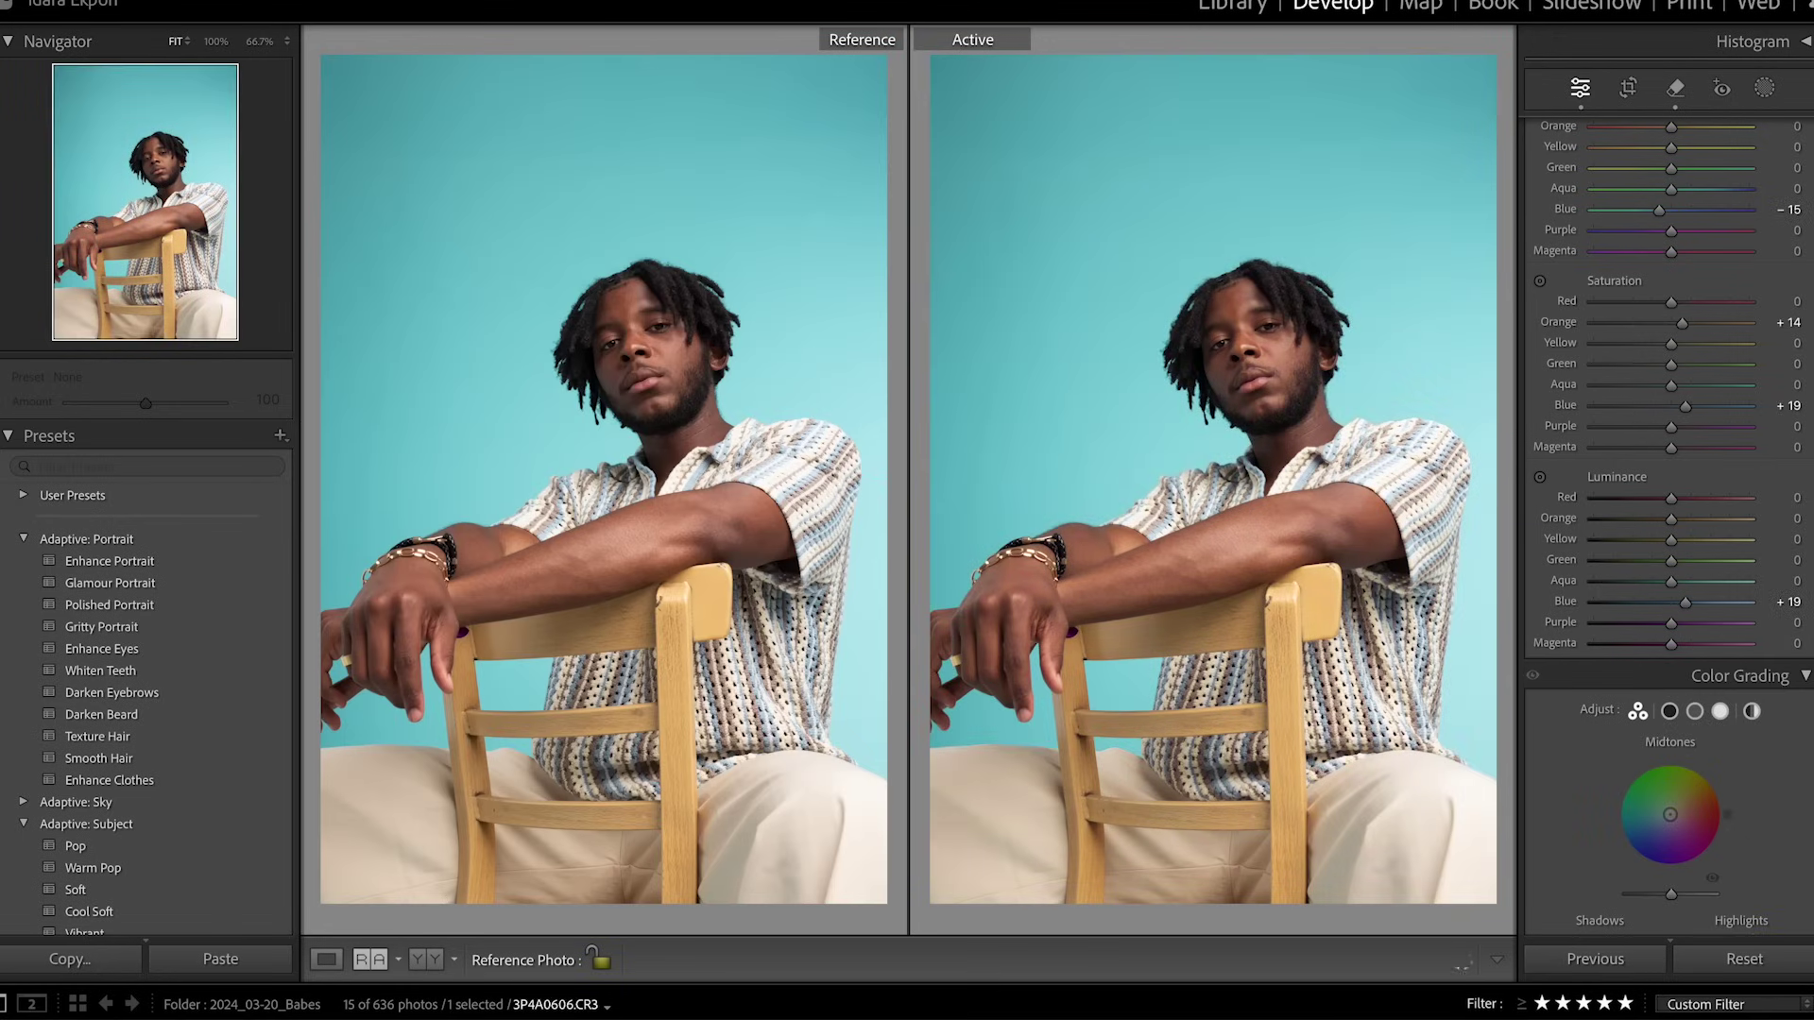
pyautogui.click(1744, 959)
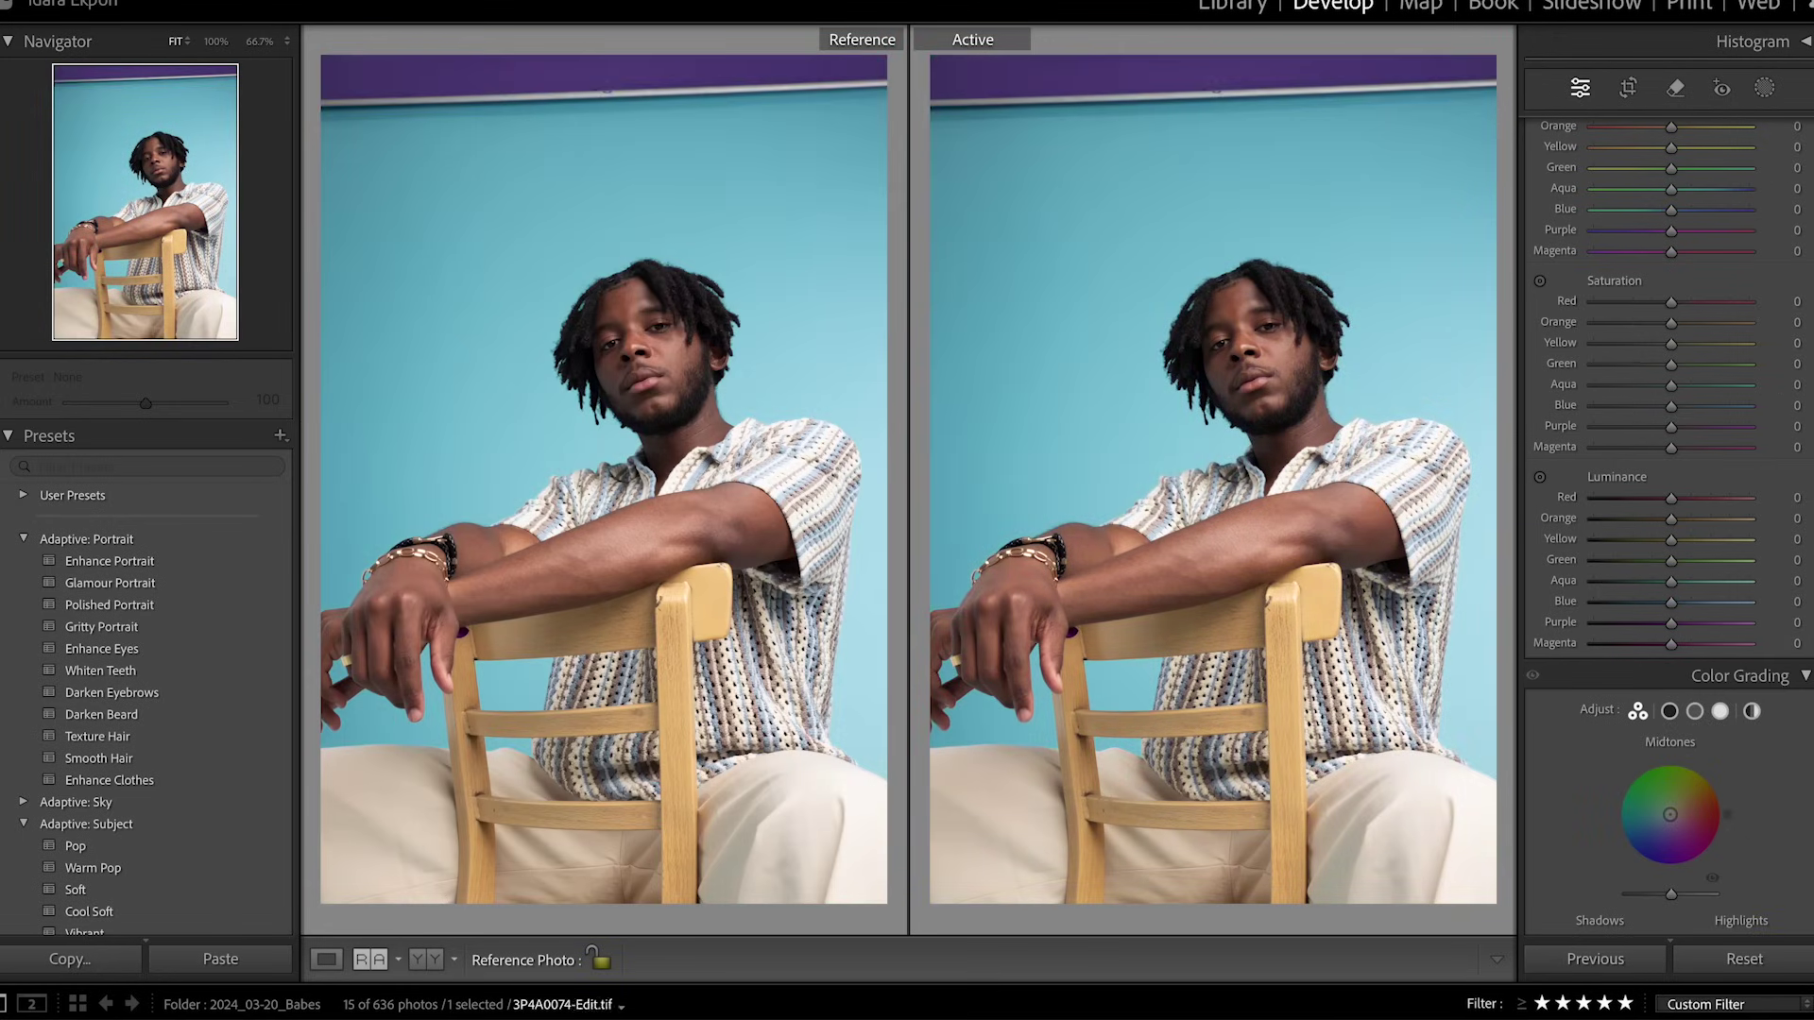
pyautogui.moveTo(596, 1005); pyautogui.dragTo(1179, 684)
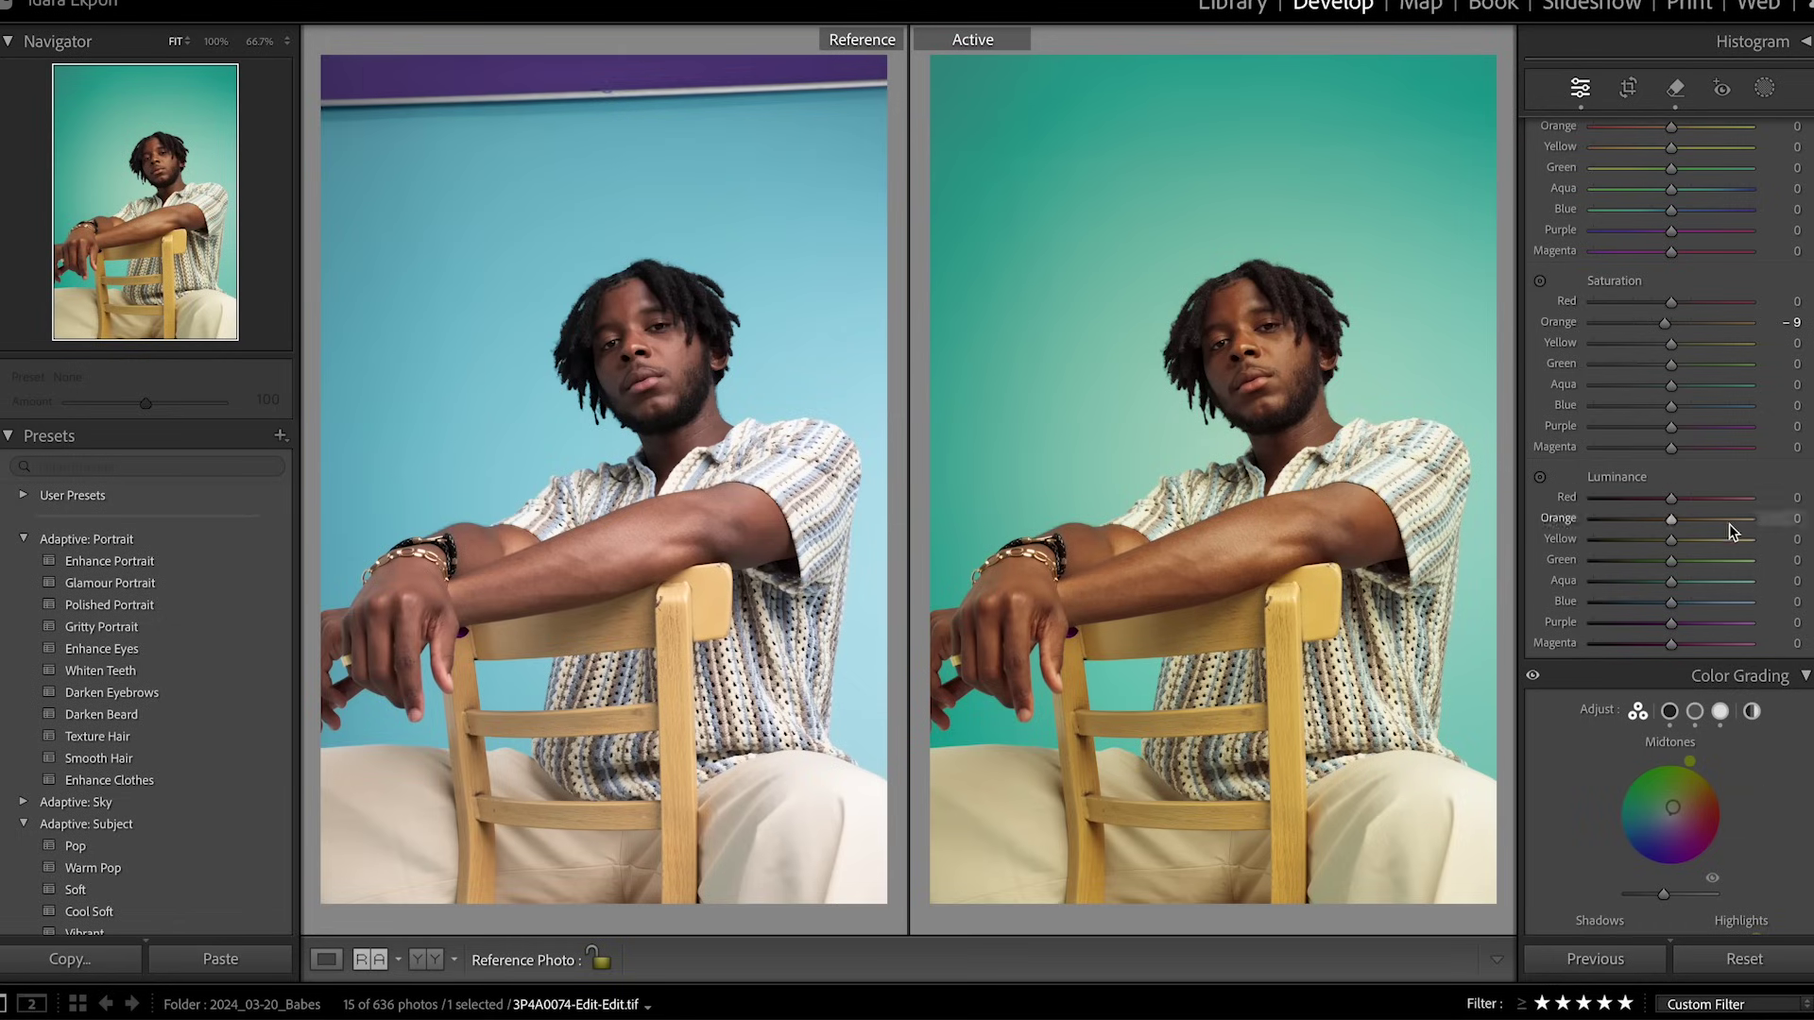
# - Sharpen the photo with Amount 40 and Masking 16
pyautogui.scroll(-3, 1714, 571)
pyautogui.scroll(-7, 1714, 585)
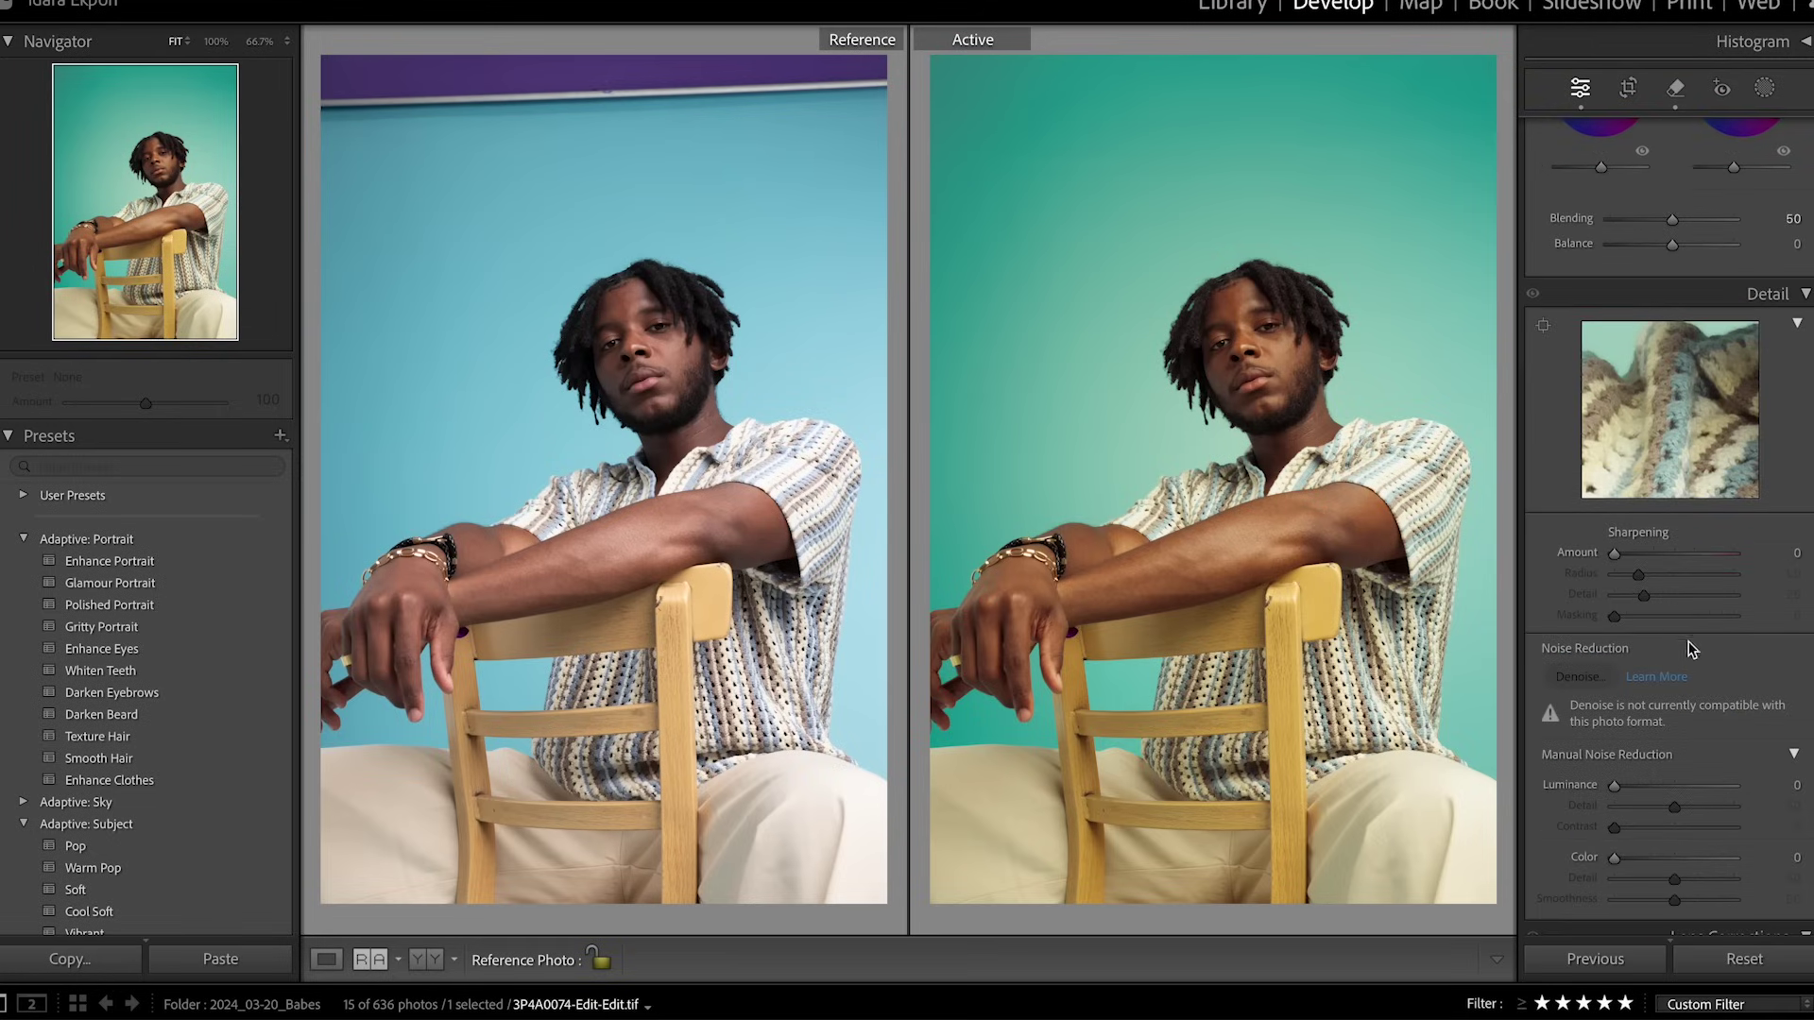
pyautogui.moveTo(1632, 557); pyautogui.dragTo(1632, 616)
pyautogui.scroll(6, 1655, 602)
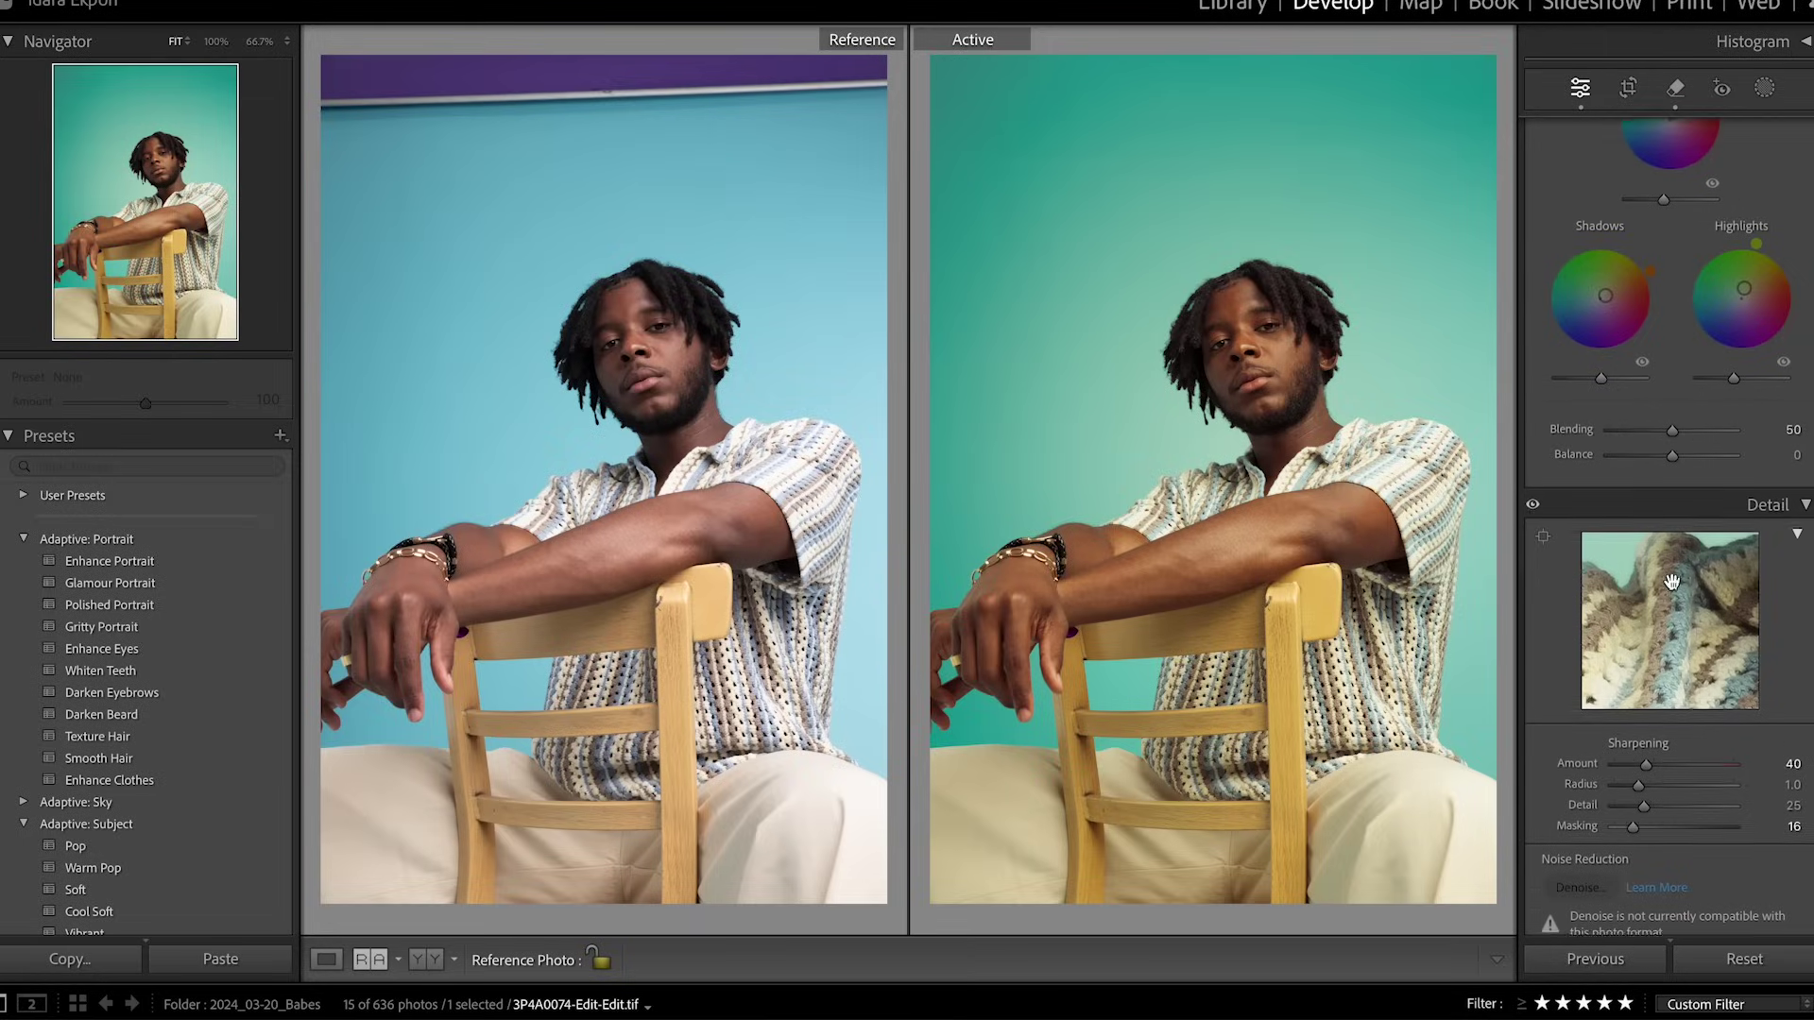